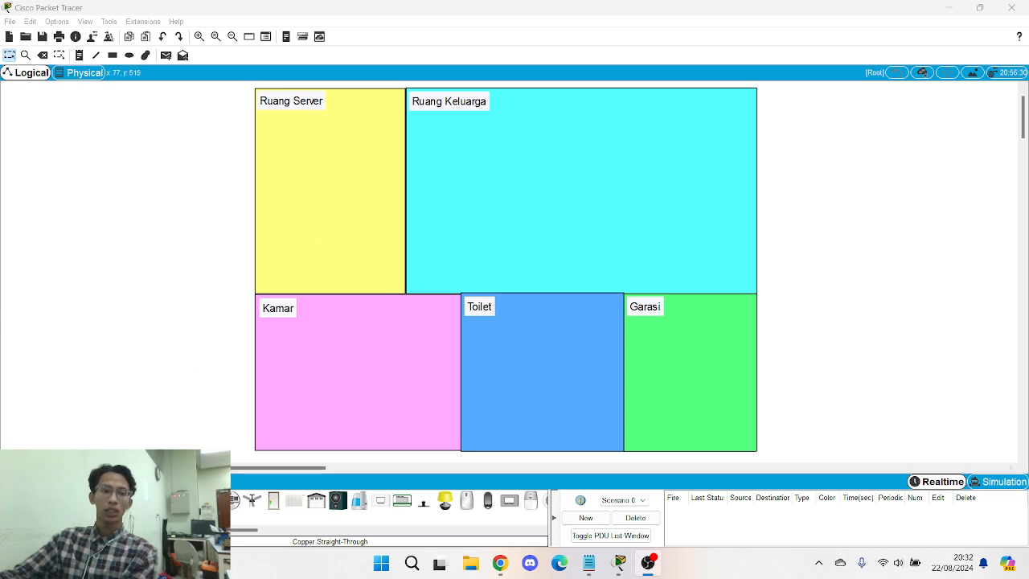
{"action": "left_click", "coordinate": [12, 500]}
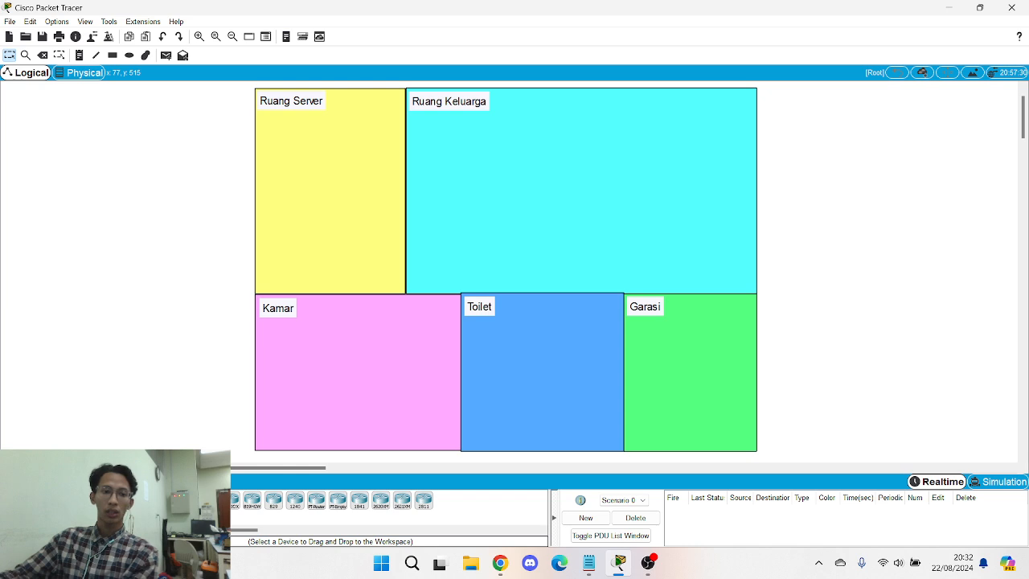
{"action": "left_click", "coordinate": [33, 500]}
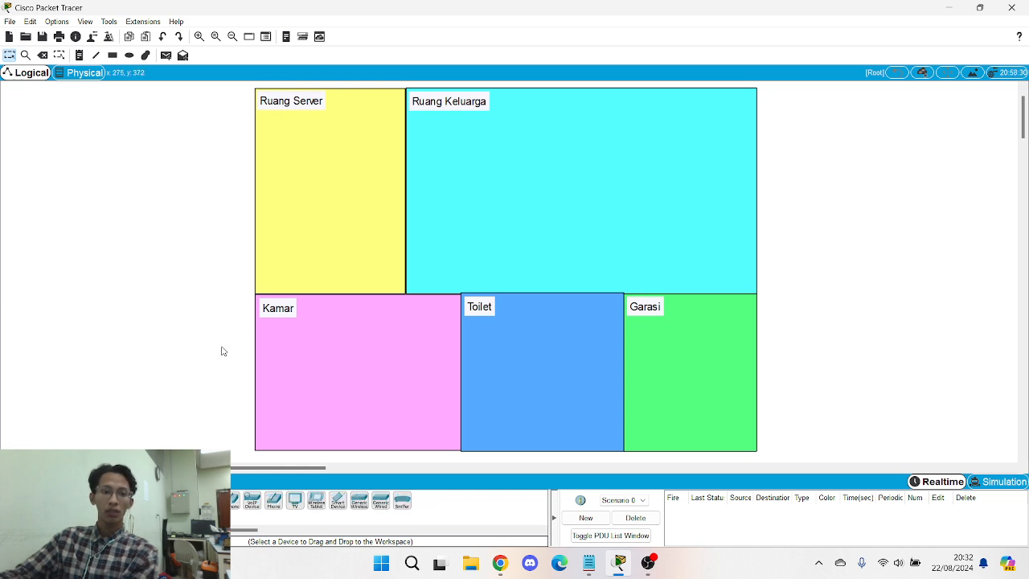
- Place PC0, Server0, a 2950T-24 Switch0 and Access Point0 in Ruang Server and arrange them
{"action": "left_click_drag", "start_coordinate": [144, 500], "coordinate": [278, 142]}
{"action": "left_click_drag", "start_coordinate": [187, 500], "coordinate": [366, 140]}
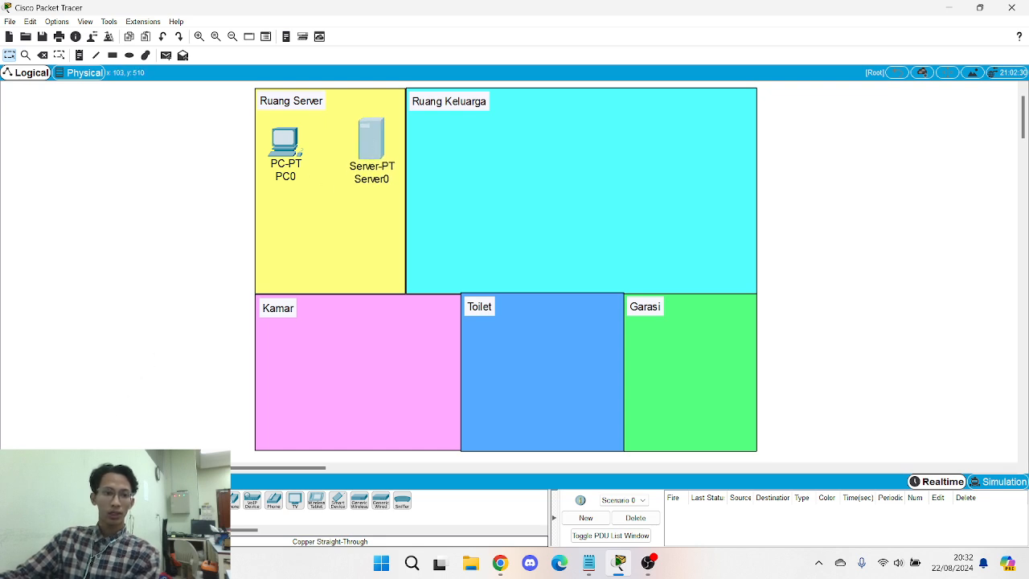
{"action": "left_click", "coordinate": [12, 500]}
{"action": "left_click", "coordinate": [34, 525]}
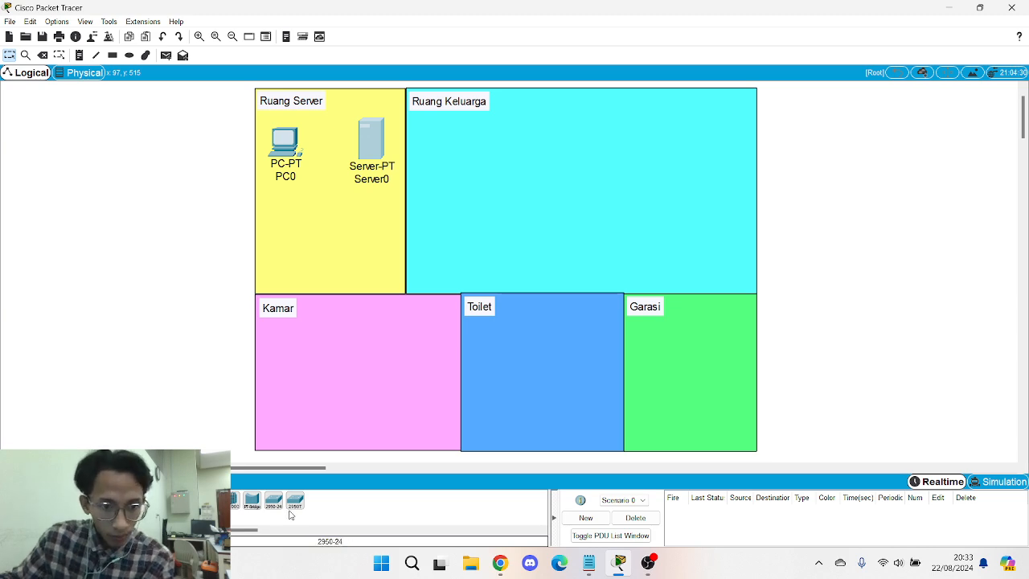
{"action": "left_click_drag", "start_coordinate": [294, 509], "coordinate": [327, 216]}
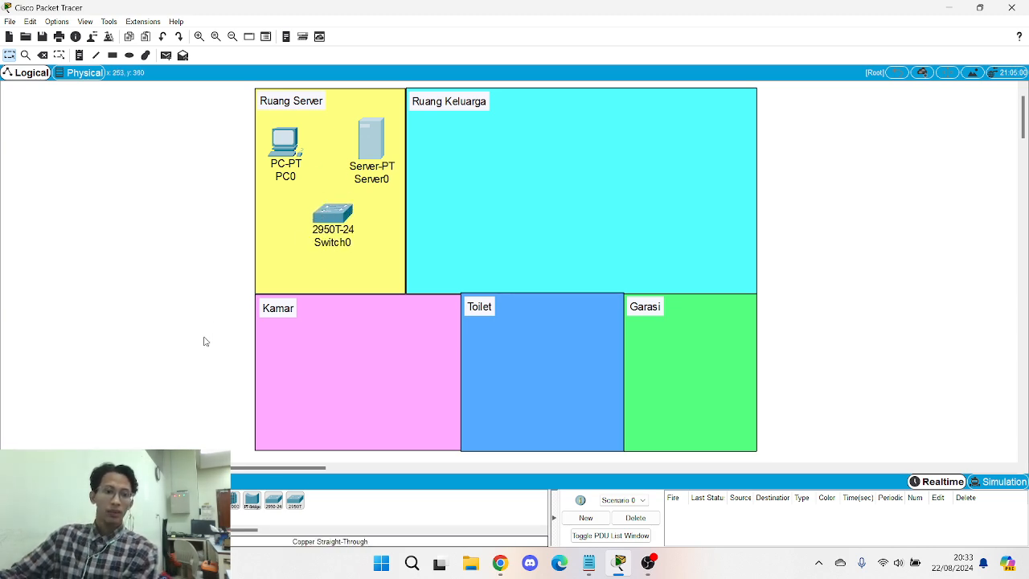
{"action": "left_click", "coordinate": [75, 525]}
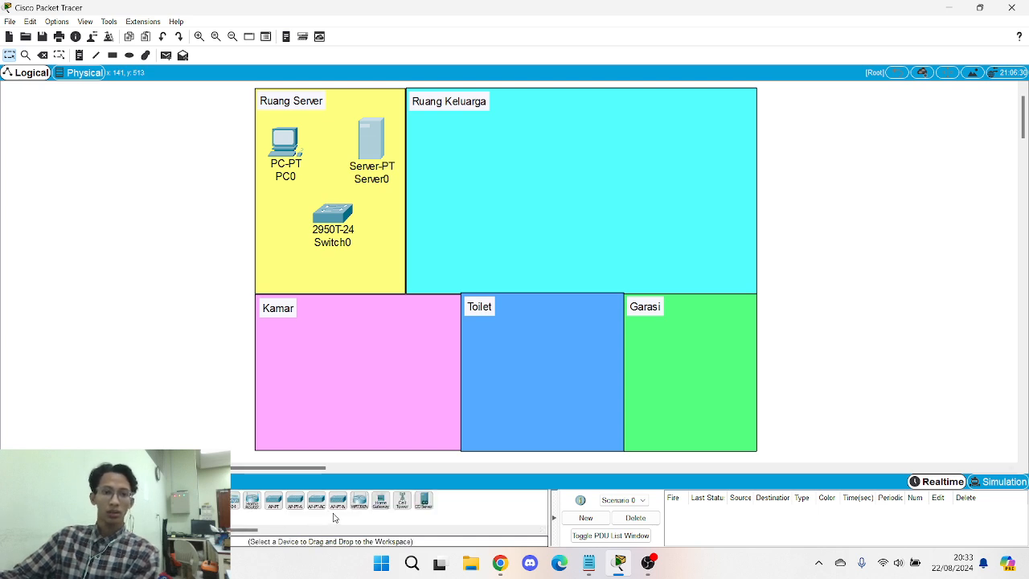
{"action": "left_click_drag", "start_coordinate": [336, 513], "coordinate": [335, 262]}
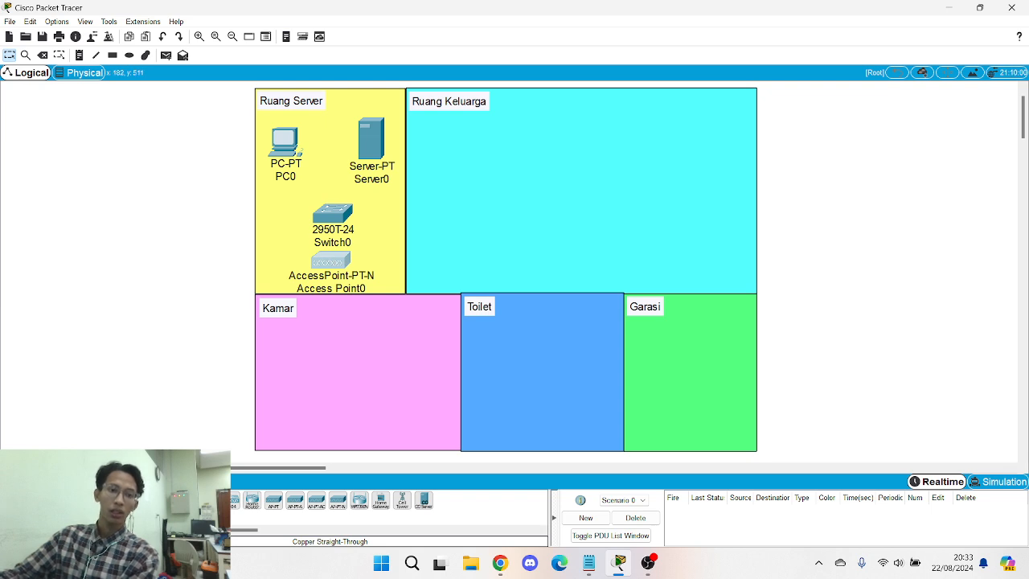
{"action": "left_click_drag", "start_coordinate": [336, 214], "coordinate": [332, 195]}
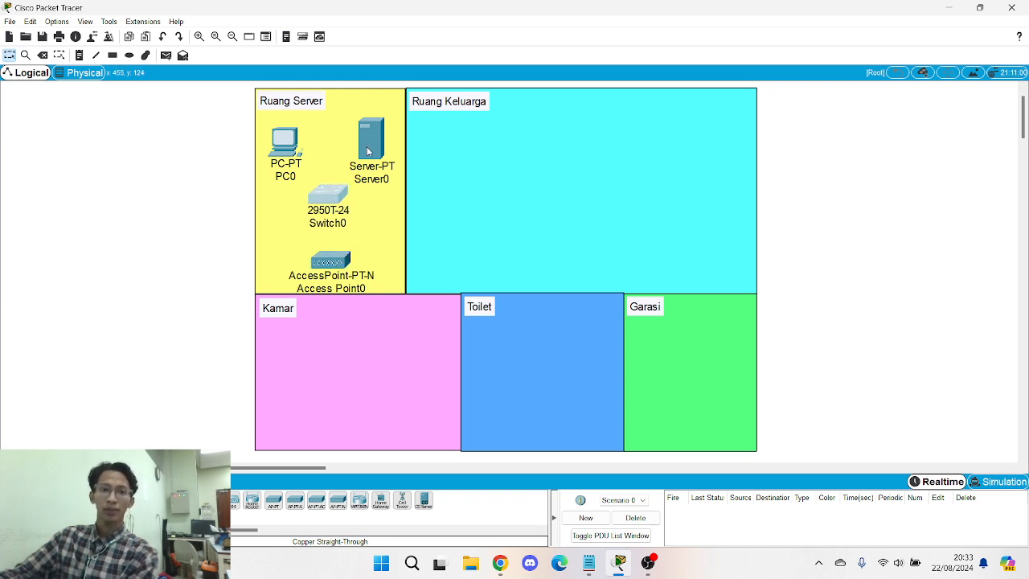
{"action": "left_click_drag", "start_coordinate": [367, 151], "coordinate": [367, 136]}
{"action": "left_click_drag", "start_coordinate": [329, 263], "coordinate": [325, 257]}
- Connect PC0, Server0 and Access Point0 to Switch0 with Automatic cables
{"action": "left_click", "coordinate": [74, 500]}
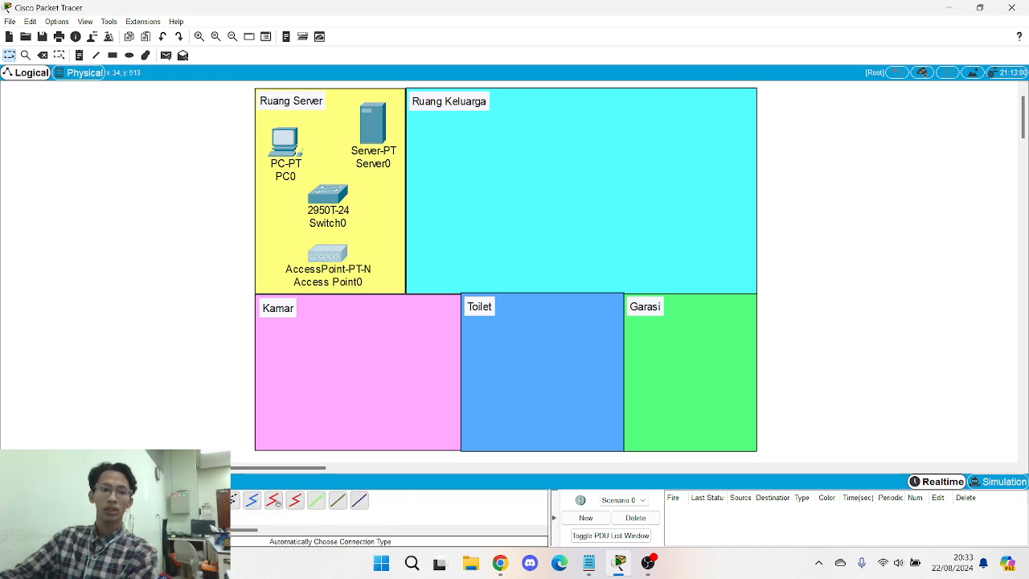
{"action": "left_click", "coordinate": [123, 500]}
{"action": "left_click", "coordinate": [293, 140]}
{"action": "left_click", "coordinate": [325, 192]}
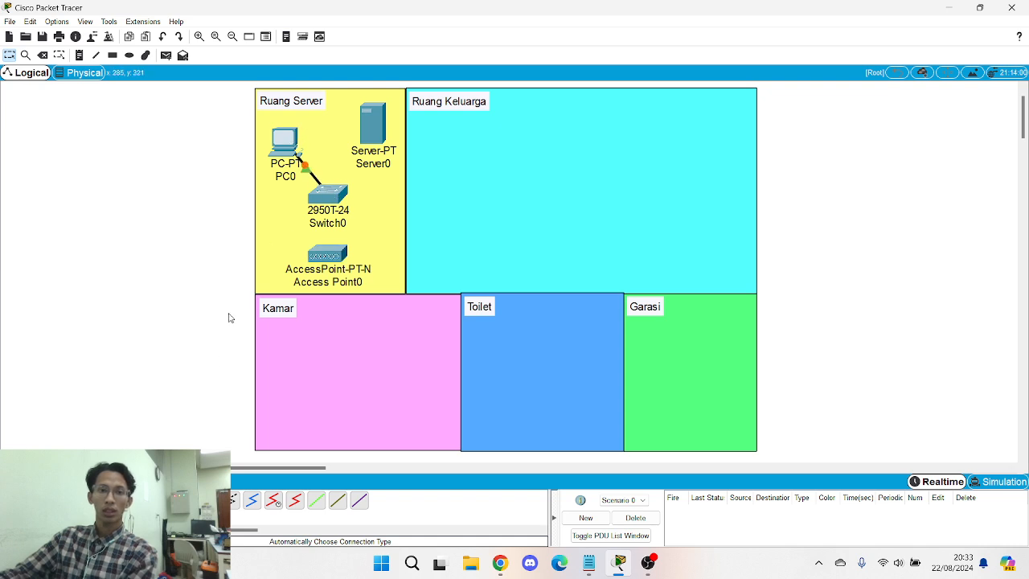
{"action": "left_click", "coordinate": [369, 134]}
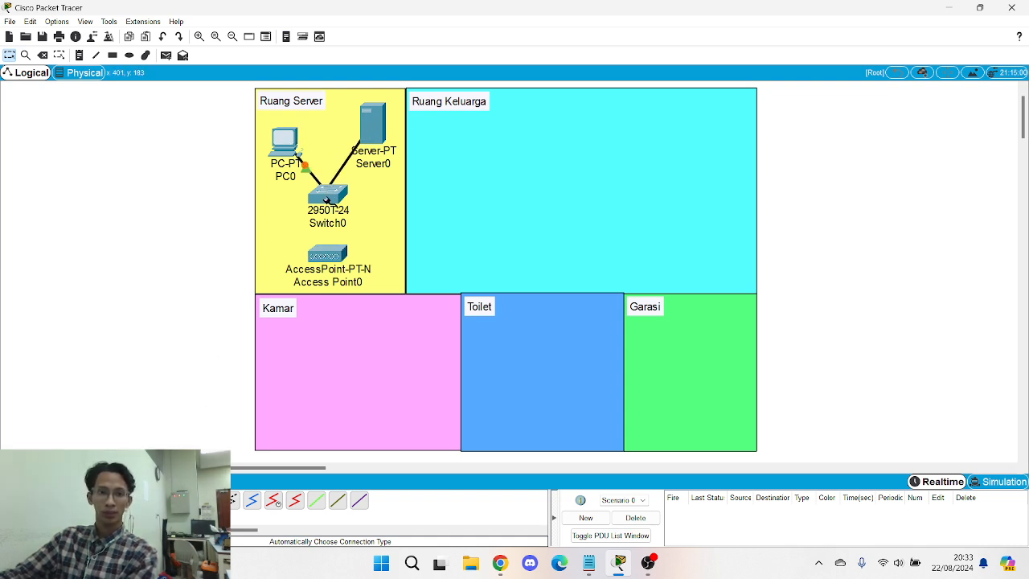
{"action": "left_click", "coordinate": [331, 199]}
{"action": "left_click", "coordinate": [330, 200]}
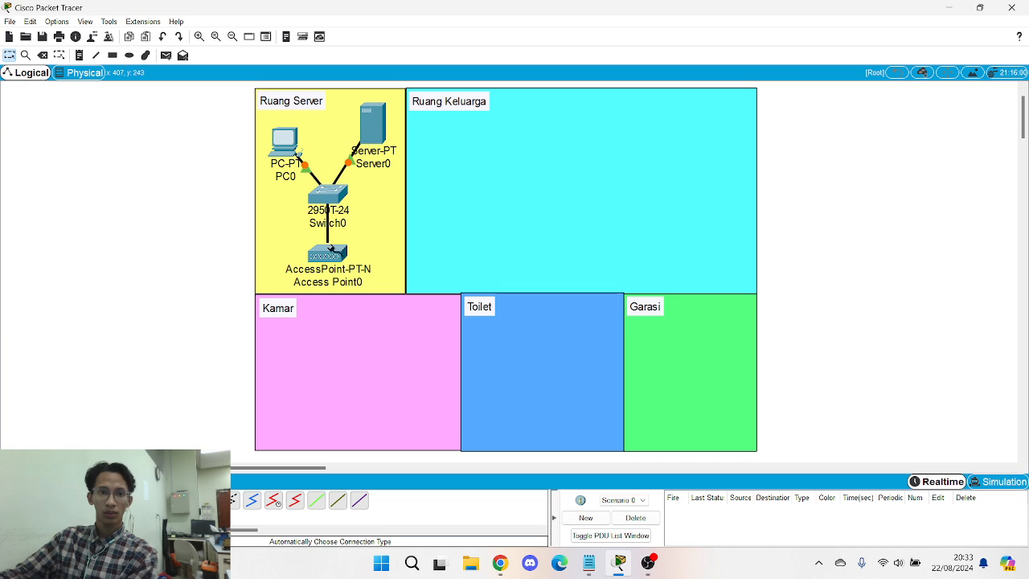
{"action": "left_click", "coordinate": [329, 256]}
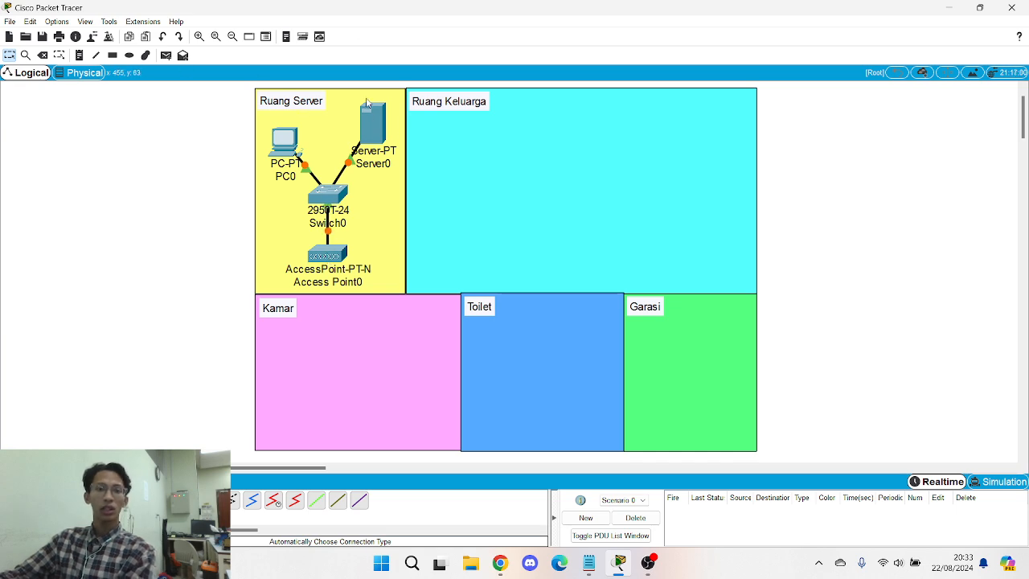
{"action": "left_click", "coordinate": [371, 123]}
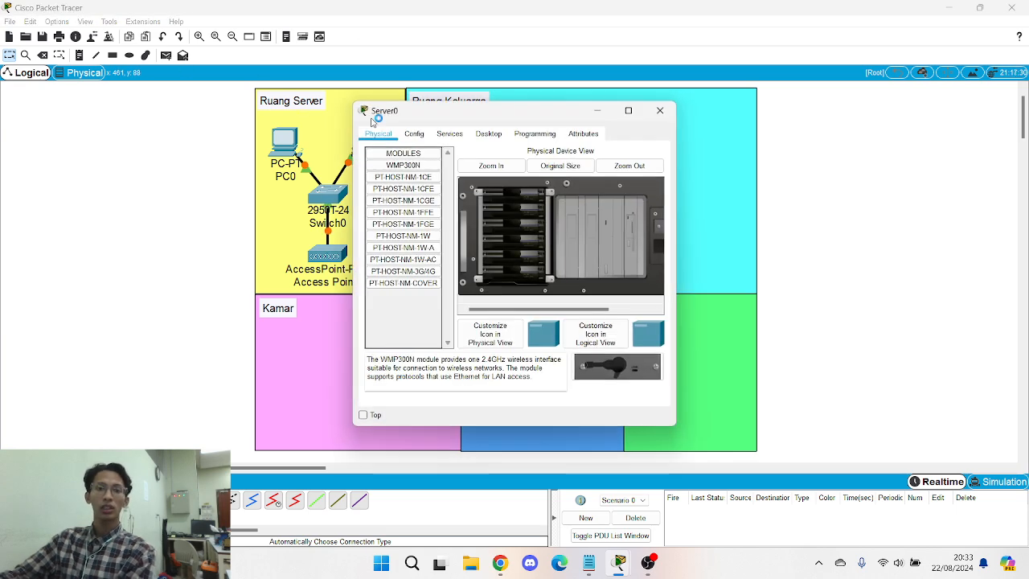
- Turn on Server0's IoT Registration Server service
{"action": "left_click", "coordinate": [449, 135]}
{"action": "left_click_drag", "start_coordinate": [517, 114], "coordinate": [571, 88]}
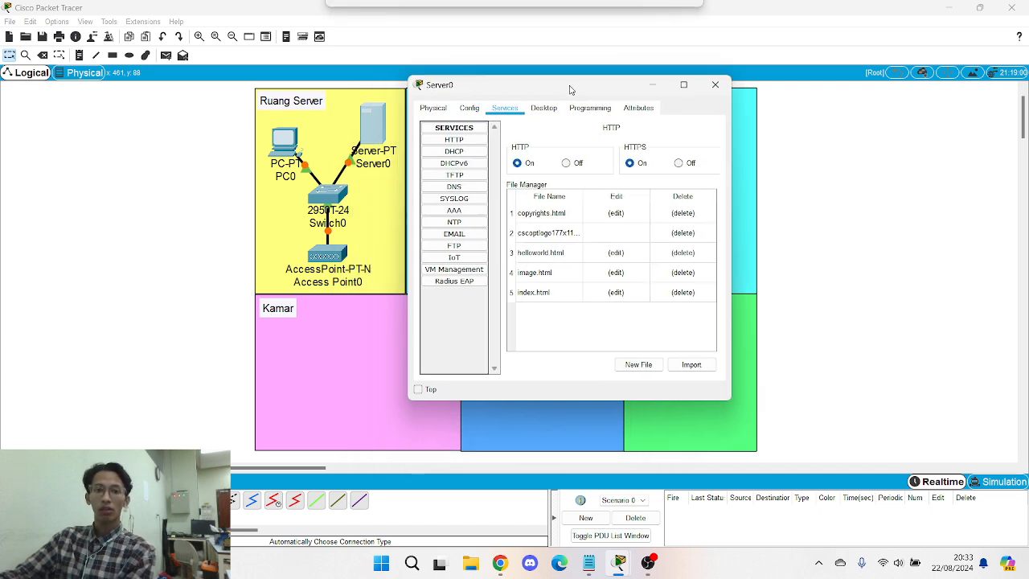
{"action": "left_click", "coordinate": [446, 258]}
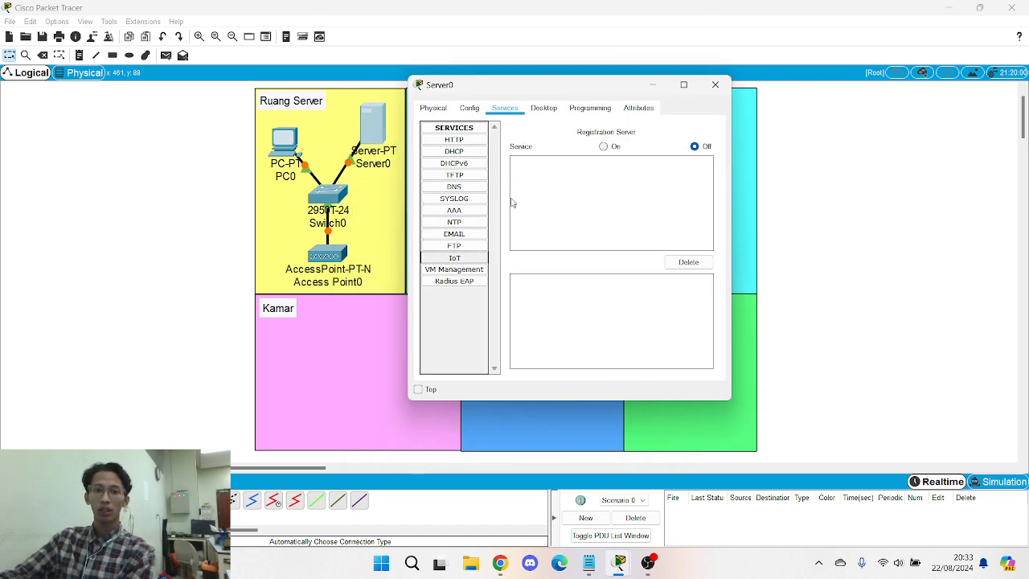
{"action": "left_click", "coordinate": [605, 147]}
- Give Server0 IP 192.168.0.1, mask 255.255.255.0 and gateway 192.168.0.1
{"action": "left_click", "coordinate": [542, 110]}
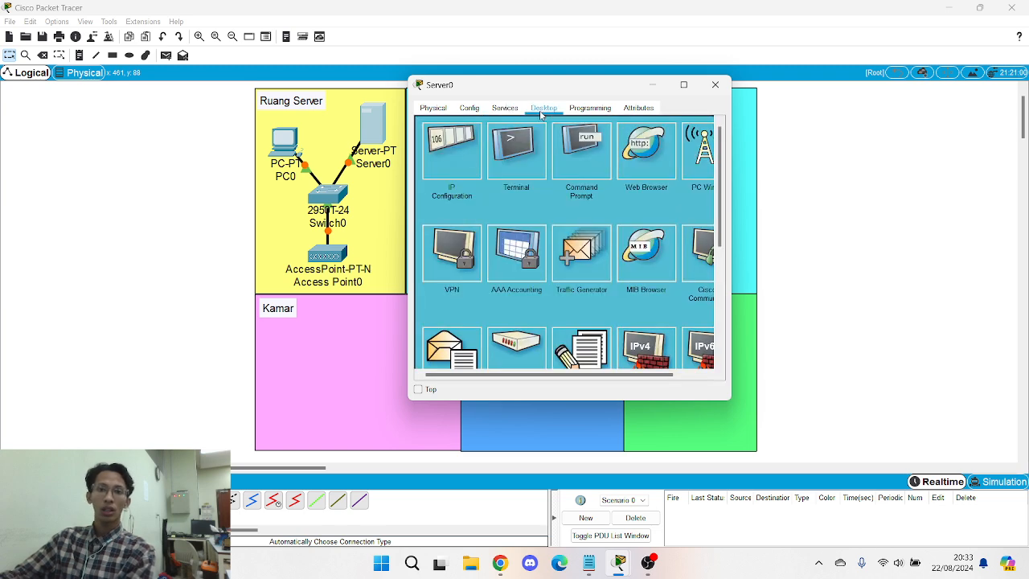
{"action": "left_click", "coordinate": [437, 167]}
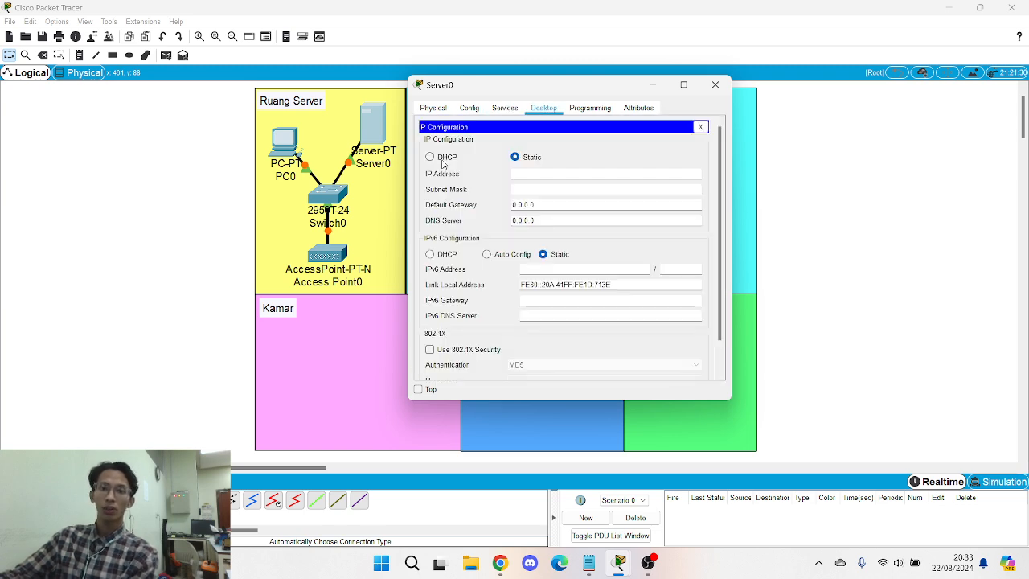
{"action": "left_click", "coordinate": [542, 173]}
{"action": "type", "text": "192.168.0.1"}
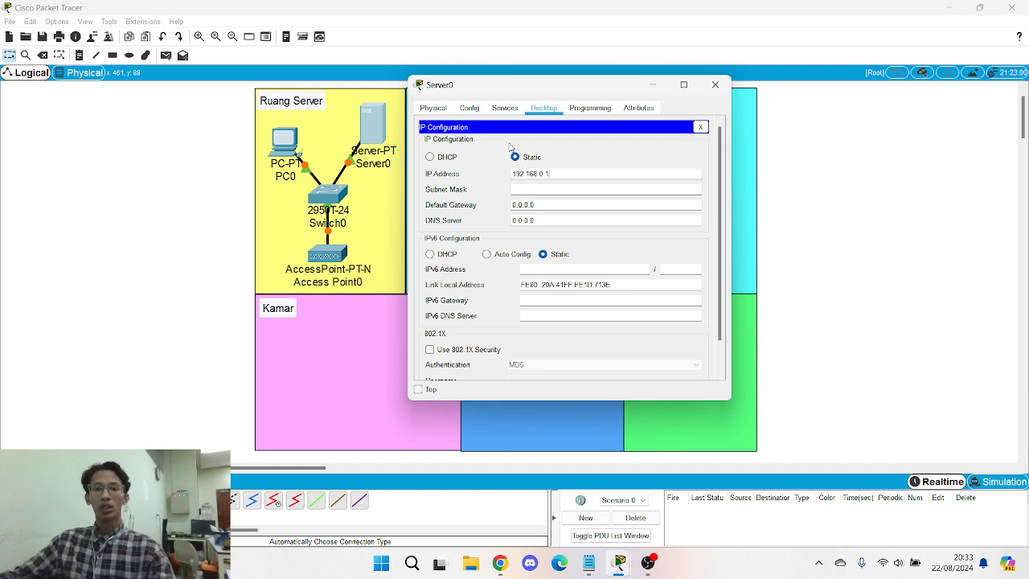
{"action": "left_click", "coordinate": [548, 191]}
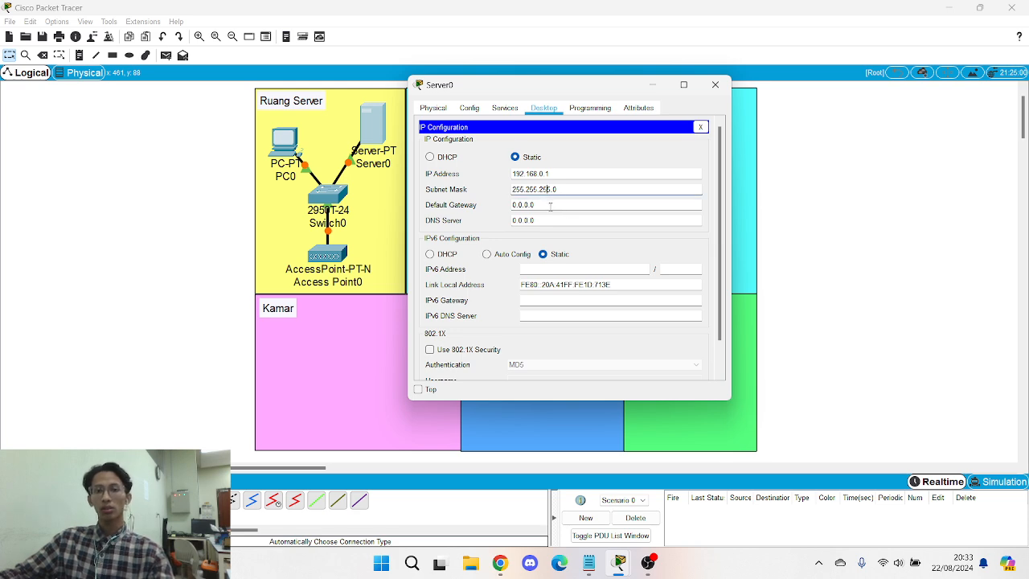
{"action": "left_click", "coordinate": [550, 206]}
{"action": "left_click_drag", "start_coordinate": [550, 206], "coordinate": [467, 206]}
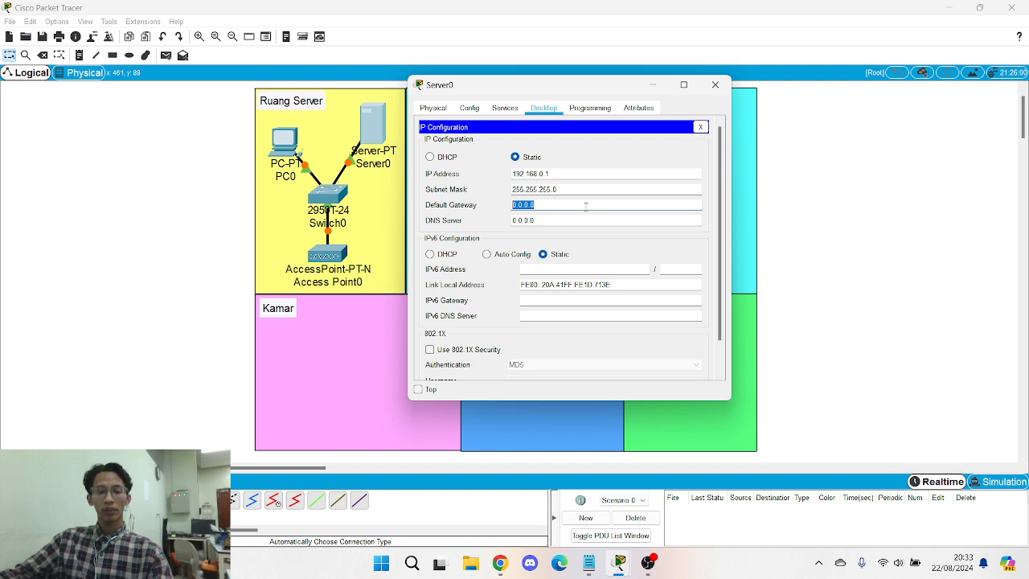
{"action": "type", "text": "192.168.0.1"}
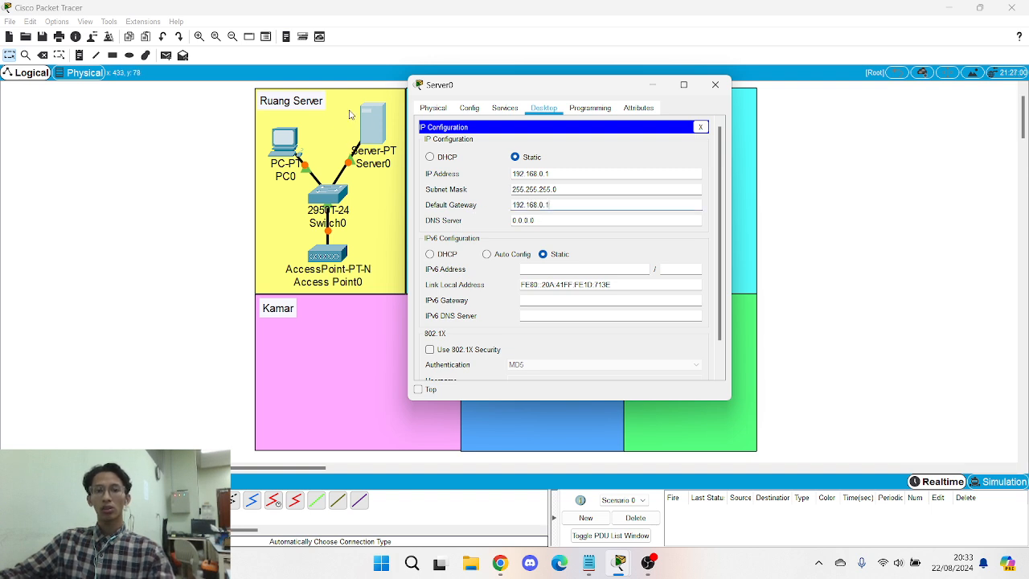
- Set Server0's DNS server to 8.8.4.4 and close its window
{"action": "left_click_drag", "start_coordinate": [537, 222], "coordinate": [439, 230]}
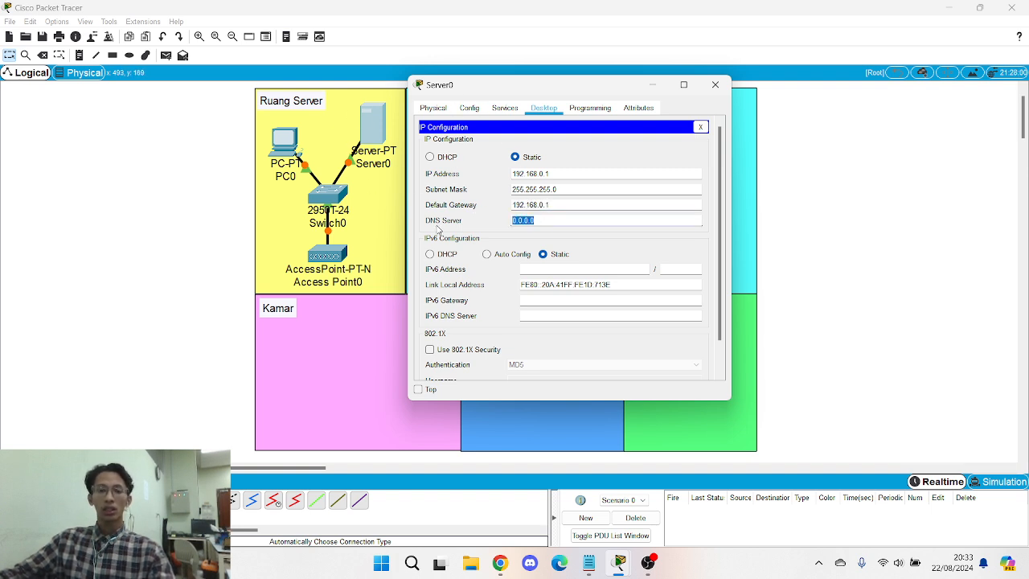
{"action": "type", "text": "8.8.4.4"}
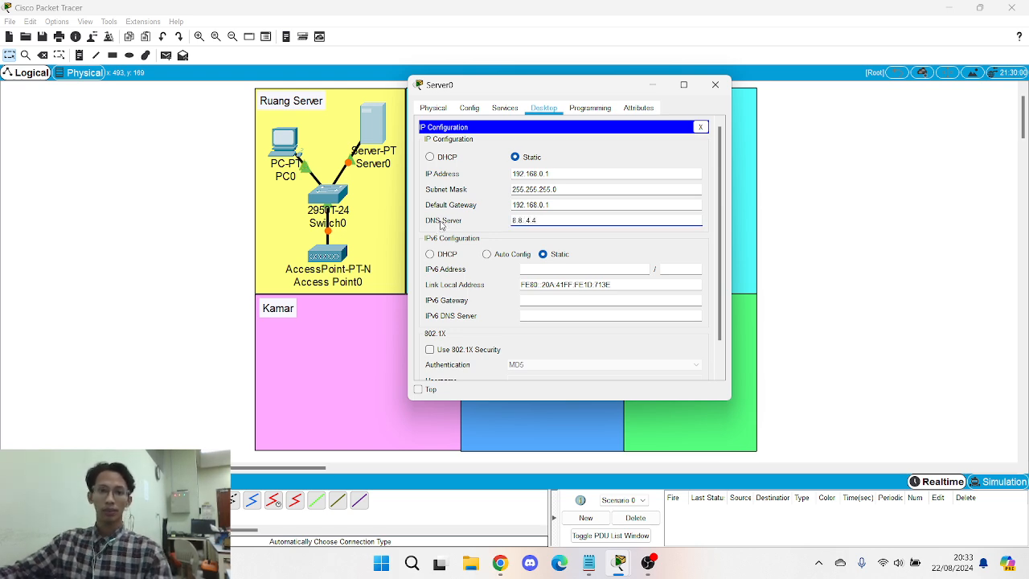
{"action": "left_click", "coordinate": [700, 126]}
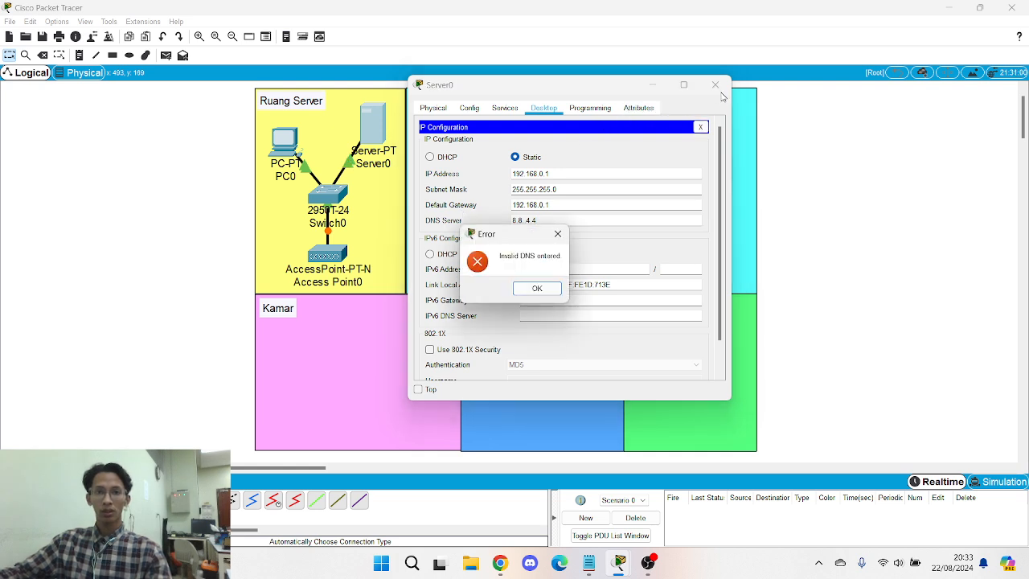
{"action": "left_click", "coordinate": [560, 233]}
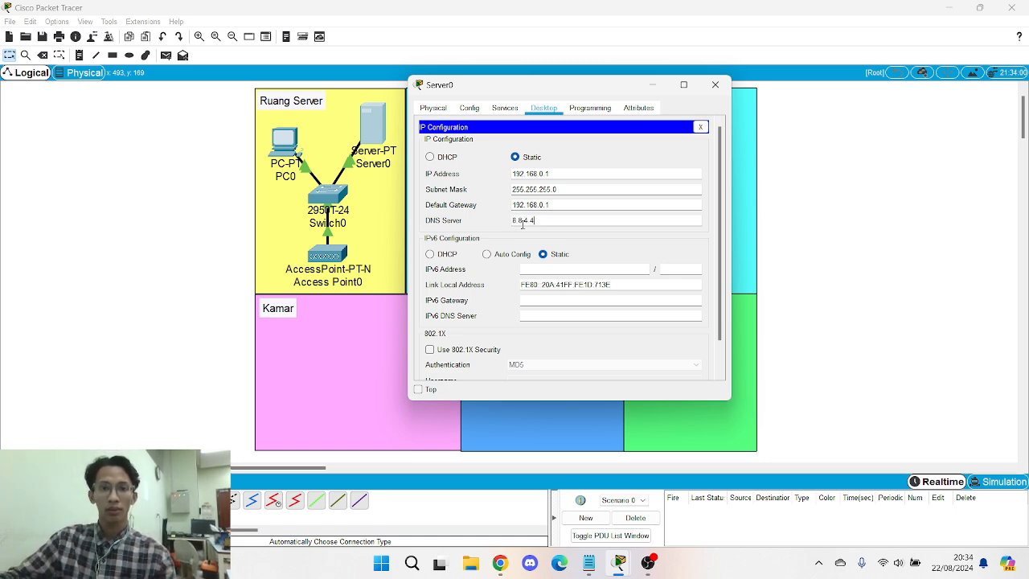
{"action": "left_click", "coordinate": [700, 126]}
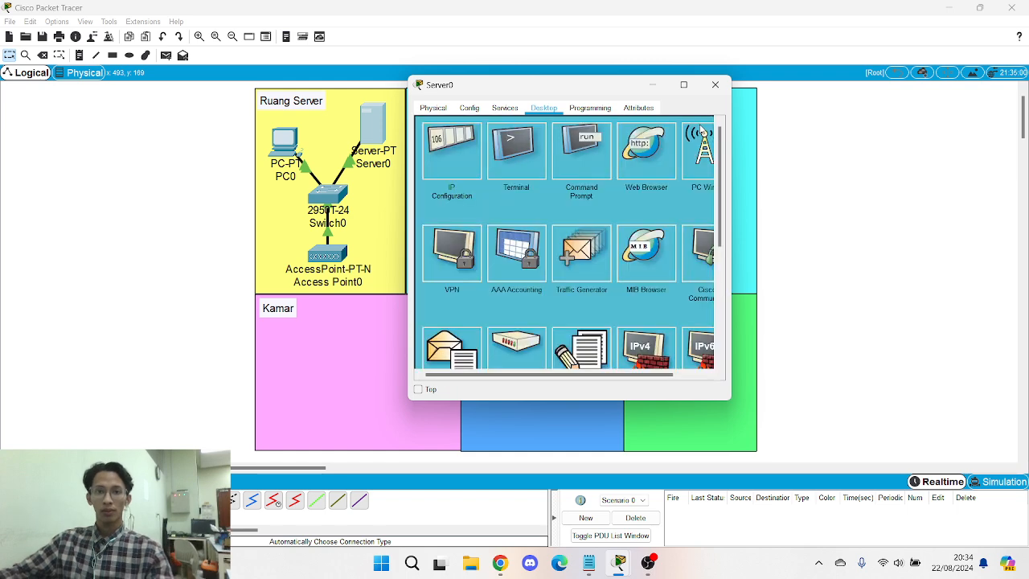
{"action": "left_click", "coordinate": [717, 84]}
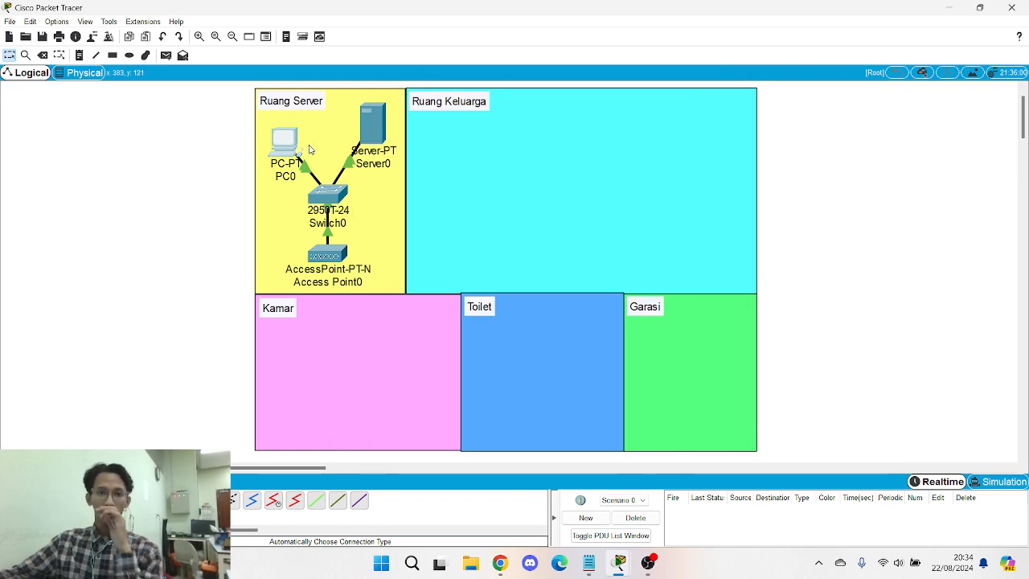
- Enter PC0's static IP address 192.168.0.5 in IP Configuration
{"action": "left_click", "coordinate": [291, 150]}
{"action": "left_click", "coordinate": [449, 134]}
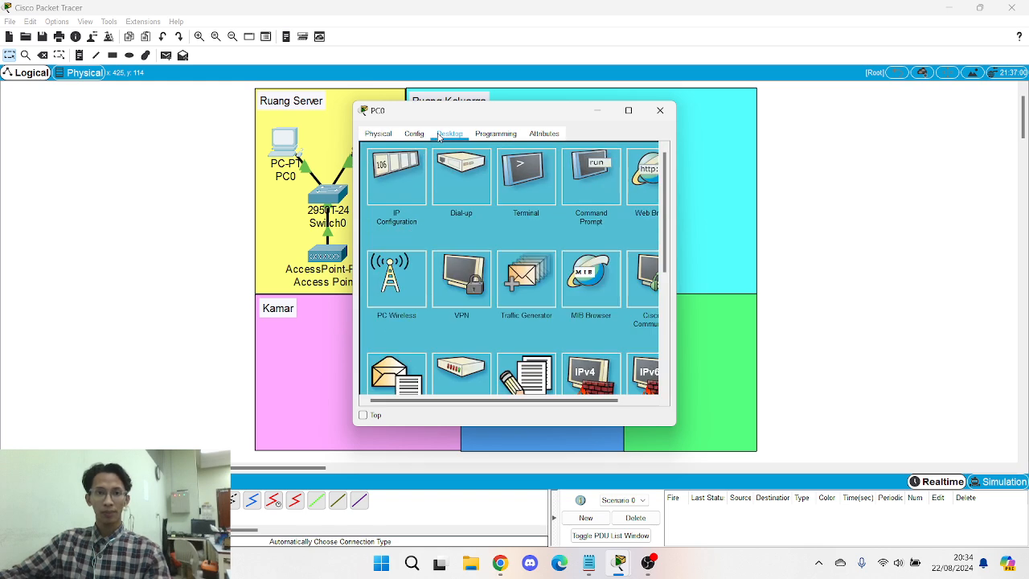
{"action": "left_click", "coordinate": [397, 192]}
{"action": "left_click", "coordinate": [496, 210]}
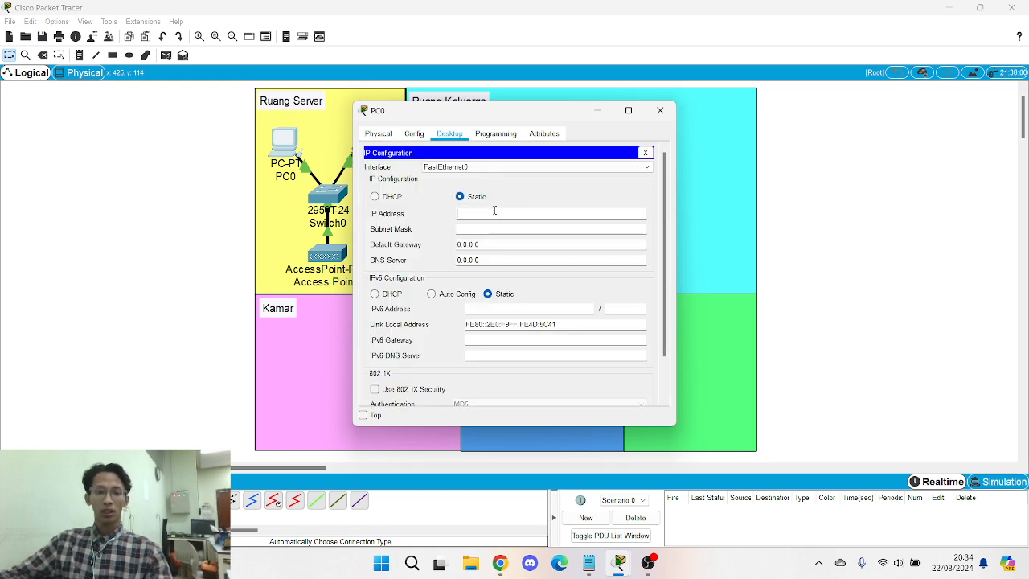
{"action": "type", "text": "192.168.0.1"}
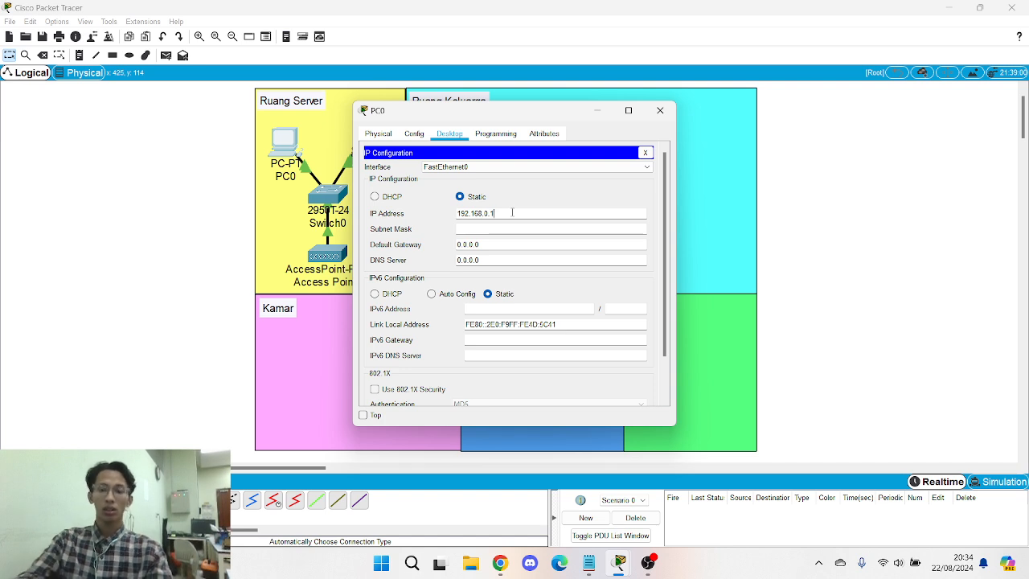
{"action": "type", "text": "5"}
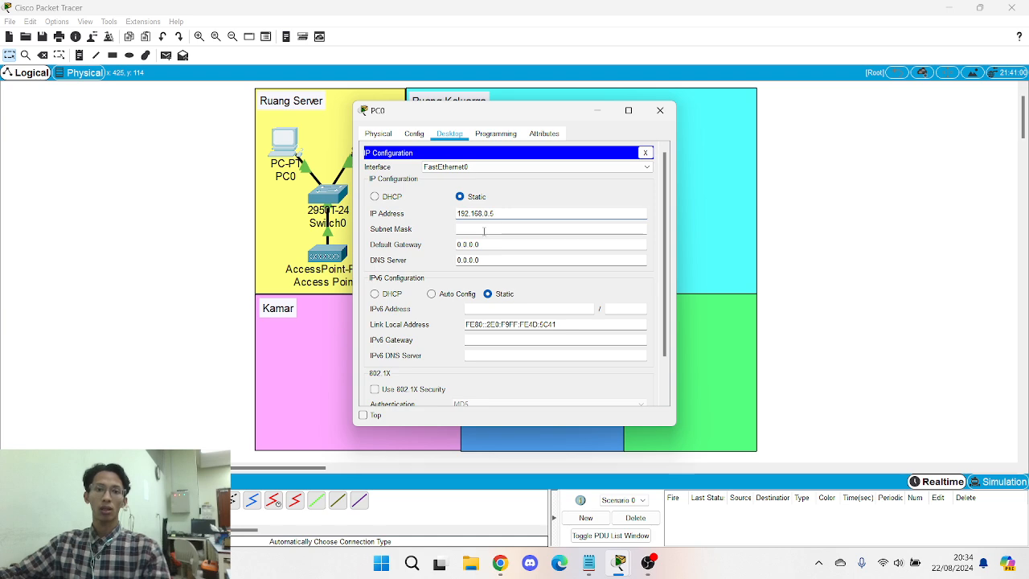
- Fill in PC0's mask 255.255.255.0, gateway 192.168.0.1 and DNS 8.8.4.4, then widen its window
{"action": "left_click", "coordinate": [485, 229]}
{"action": "key", "text": "Tab"}
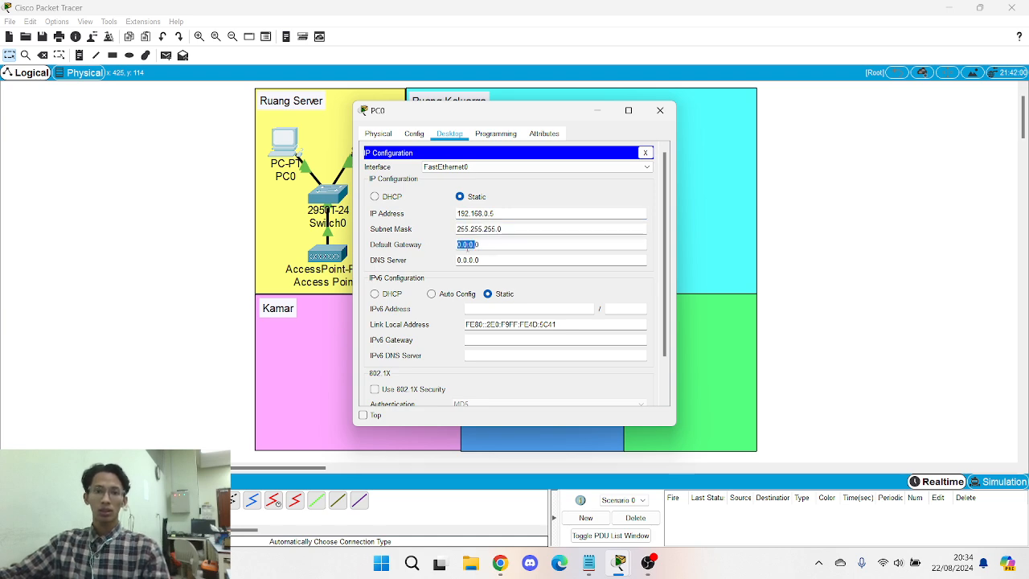
{"action": "type", "text": "192.168.0."}
{"action": "type", "text": "1"}
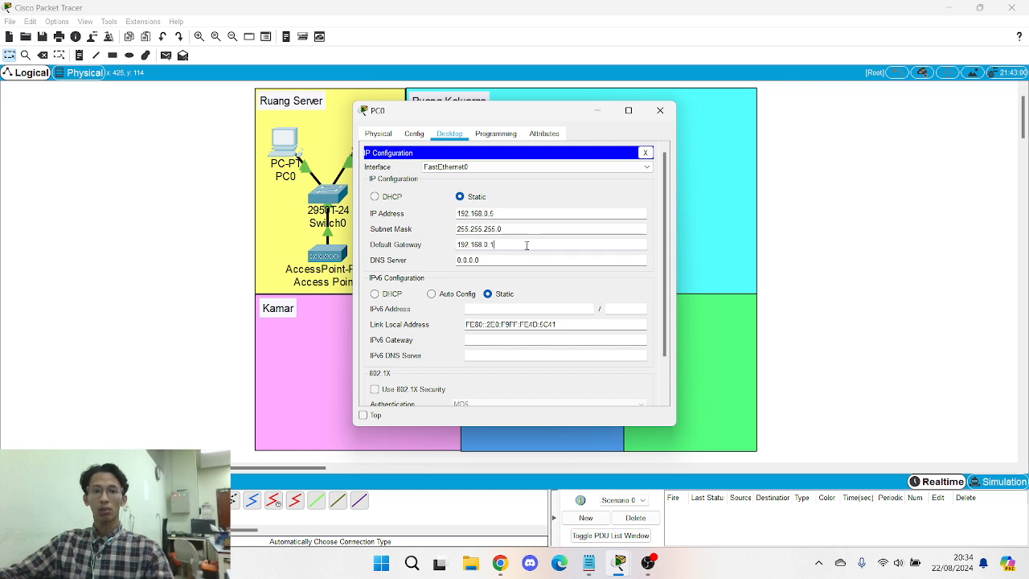
{"action": "key", "text": "Tab"}
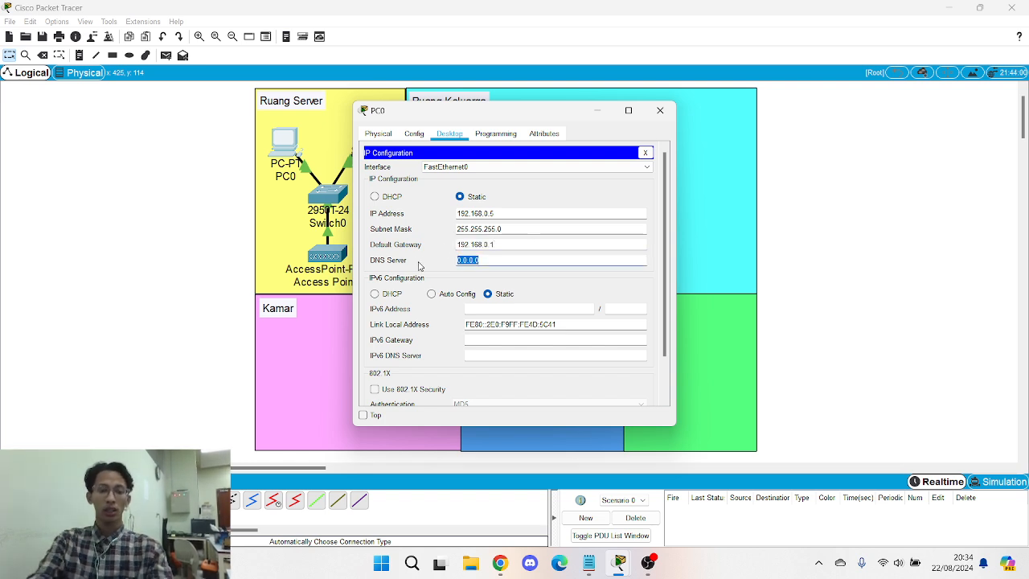
{"action": "type", "text": "8.8"}
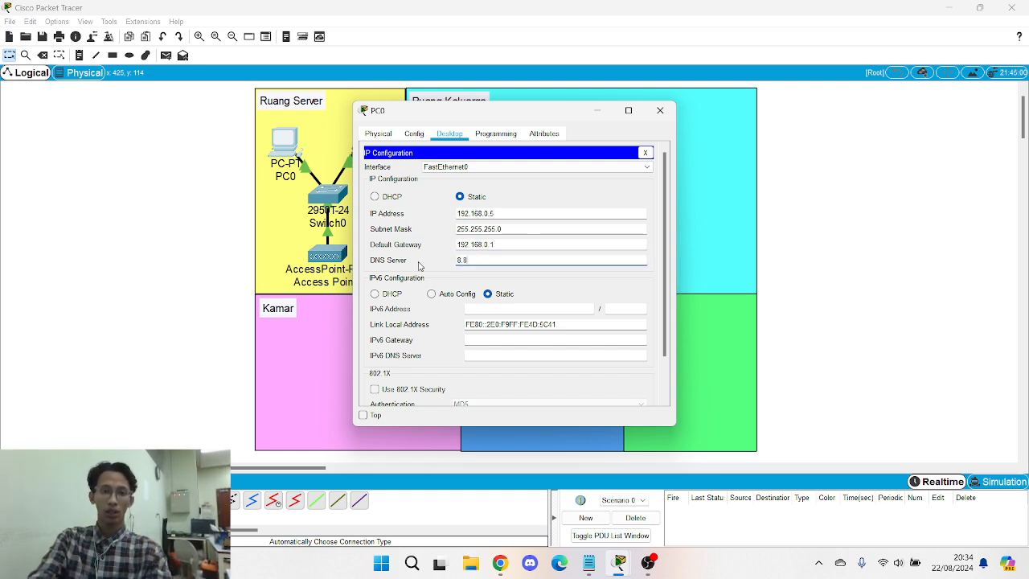
{"action": "type", "text": ".4.4"}
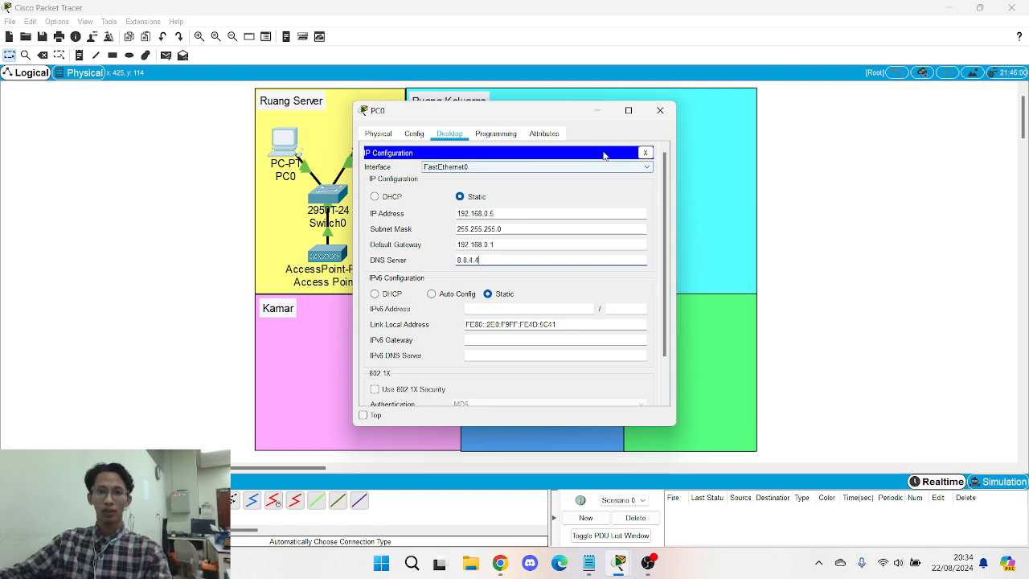
{"action": "left_click", "coordinate": [645, 152]}
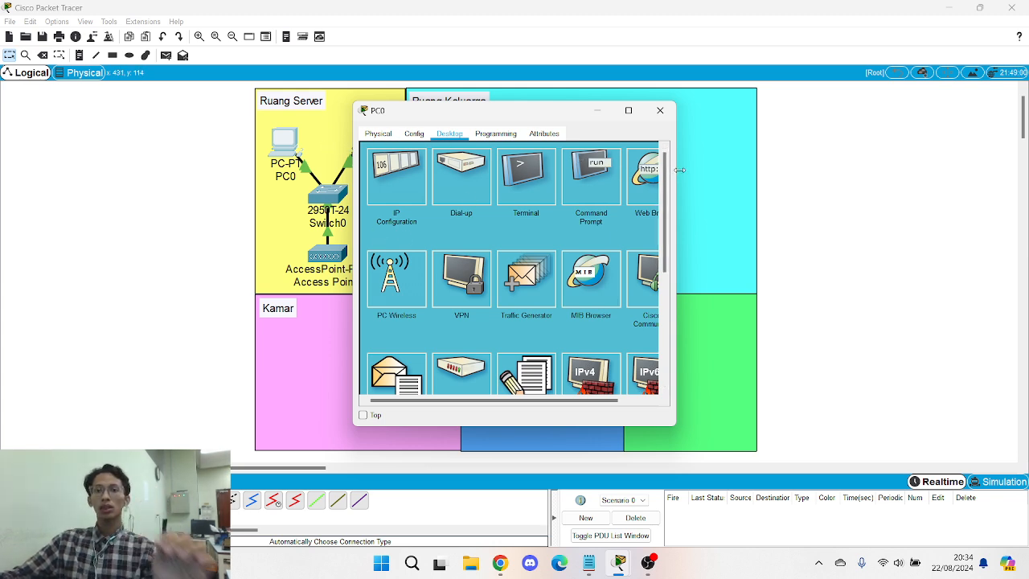
{"action": "left_click_drag", "start_coordinate": [676, 169], "coordinate": [710, 169]}
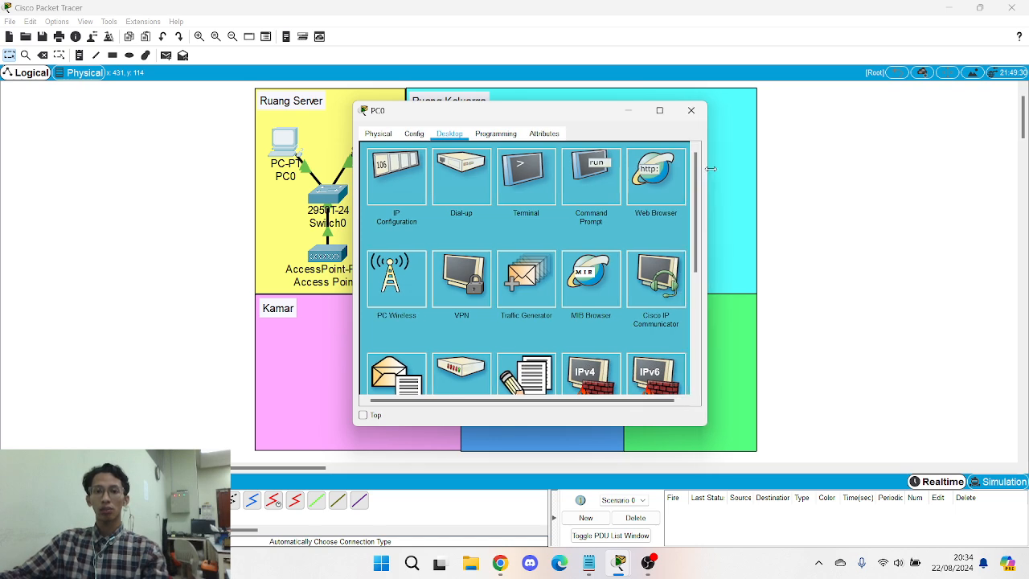
- Load the IoT server page at 192.168.0.1 in PC0's web browser
{"action": "left_click", "coordinate": [644, 182]}
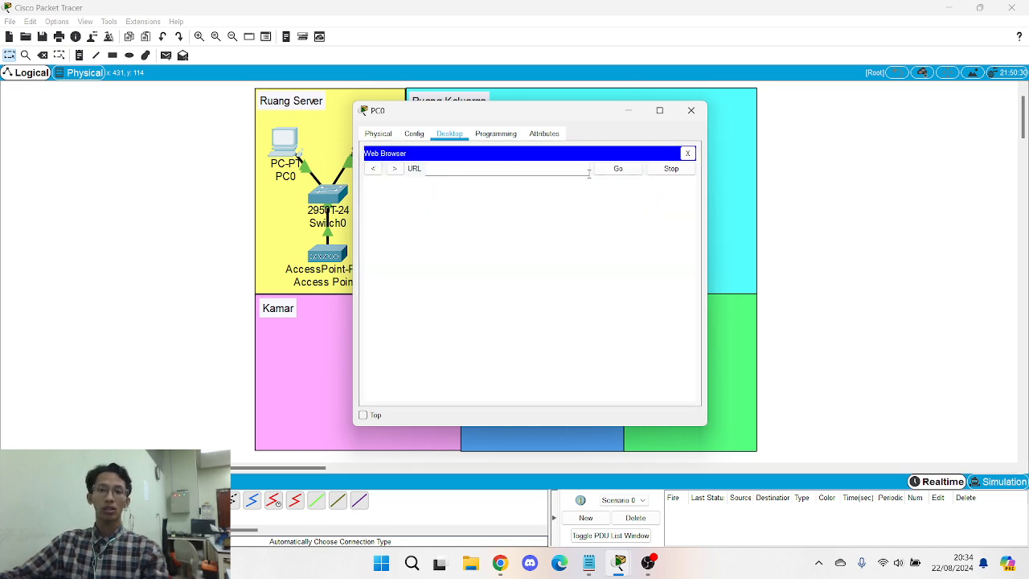
{"action": "left_click", "coordinate": [458, 169]}
{"action": "type", "text": "192.168.1.1"}
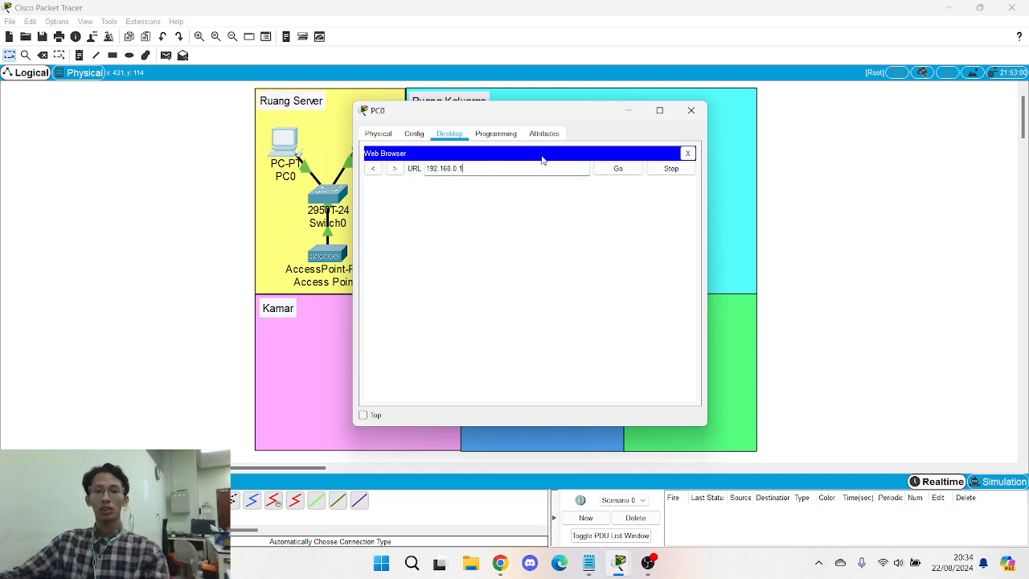
{"action": "left_click", "coordinate": [618, 169]}
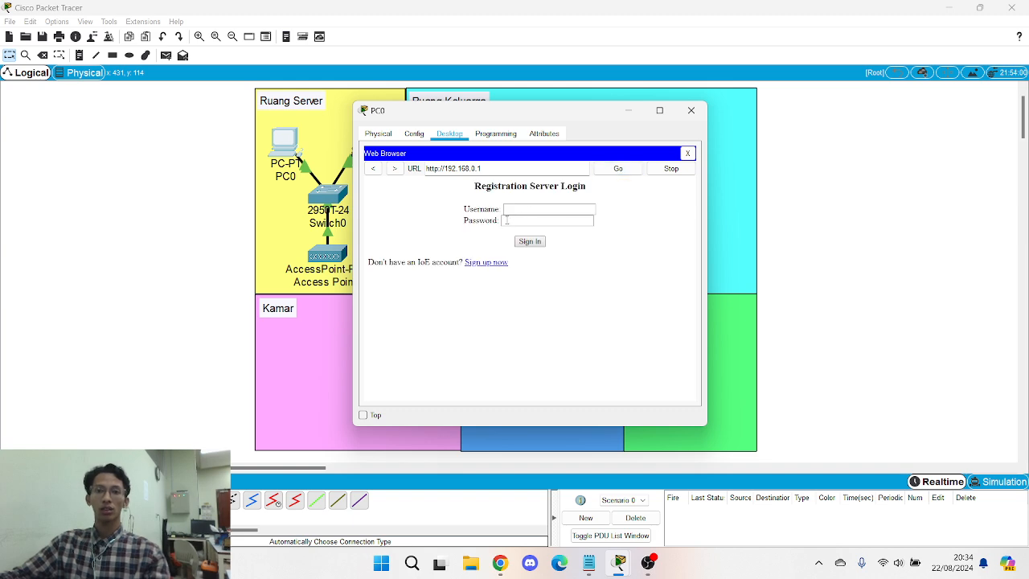
- Sign up an IoT account with username admin and a password, then close the browser
{"action": "left_click", "coordinate": [487, 263]}
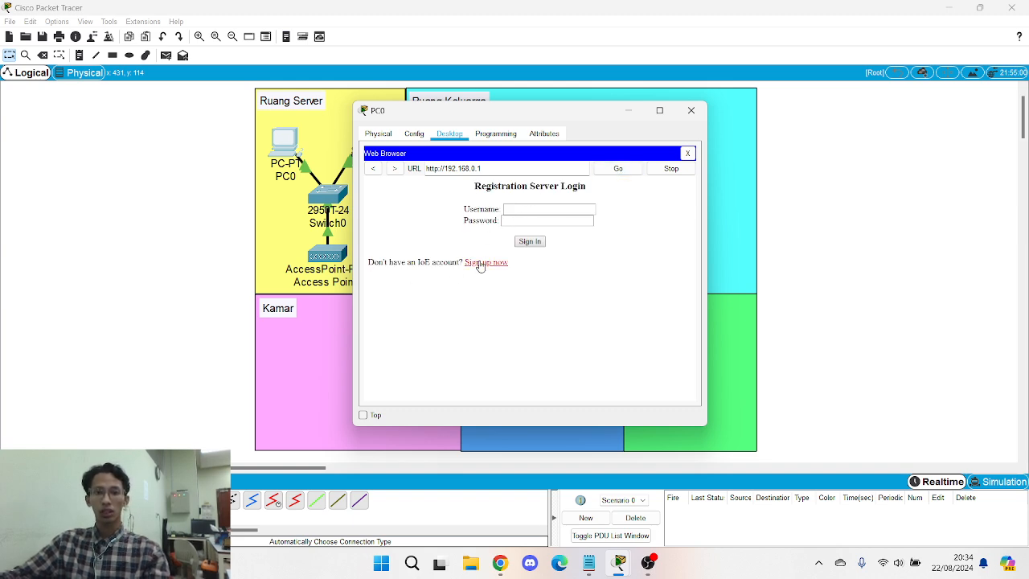
{"action": "left_click", "coordinate": [552, 208]}
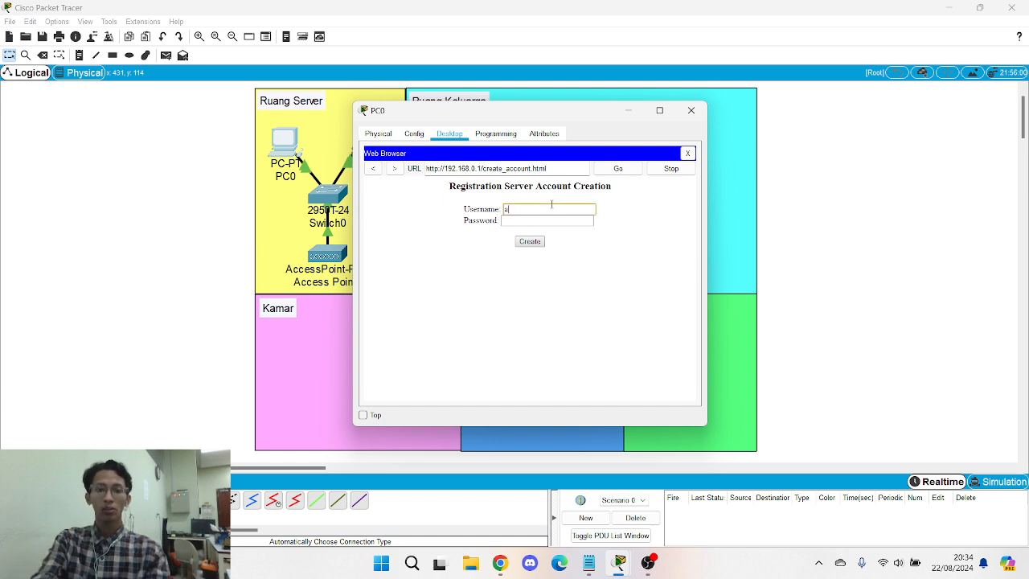
{"action": "type", "text": "admin"}
{"action": "key", "text": "Tab"}
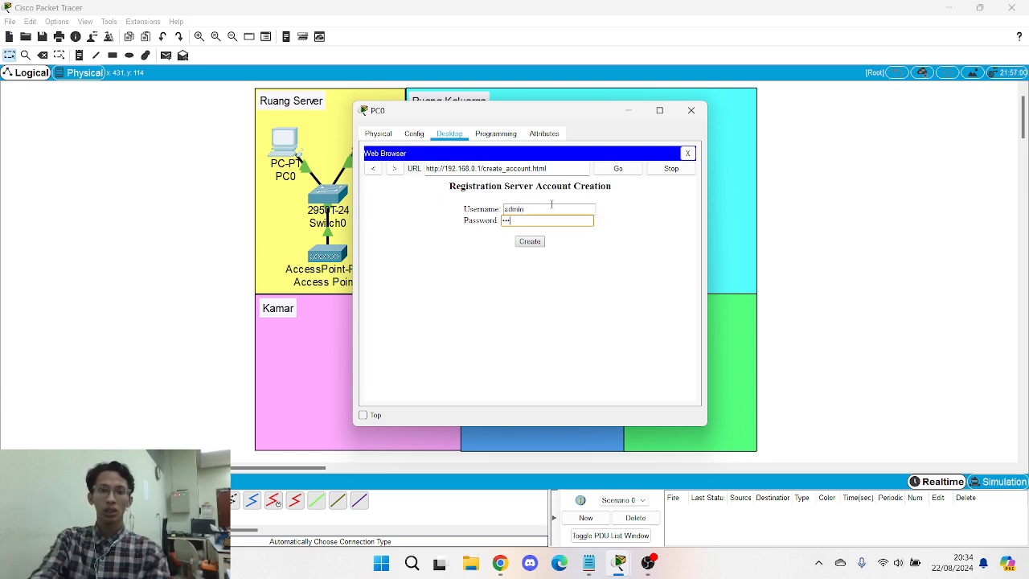
{"action": "left_click", "coordinate": [531, 247]}
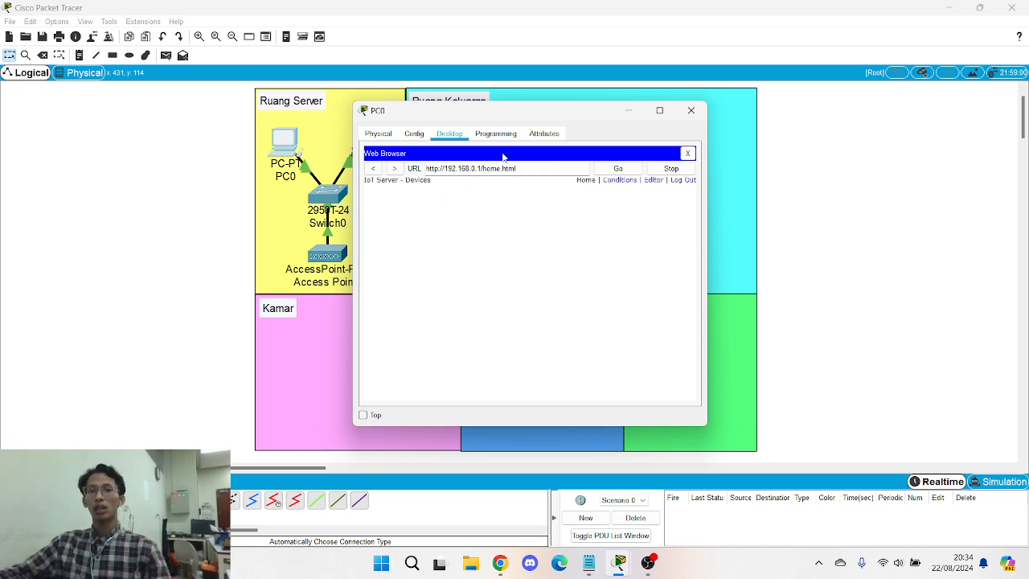
{"action": "left_click", "coordinate": [689, 153]}
- Close PC0 and bring up Access Point0's Port 1 wireless settings
{"action": "left_click", "coordinate": [690, 110]}
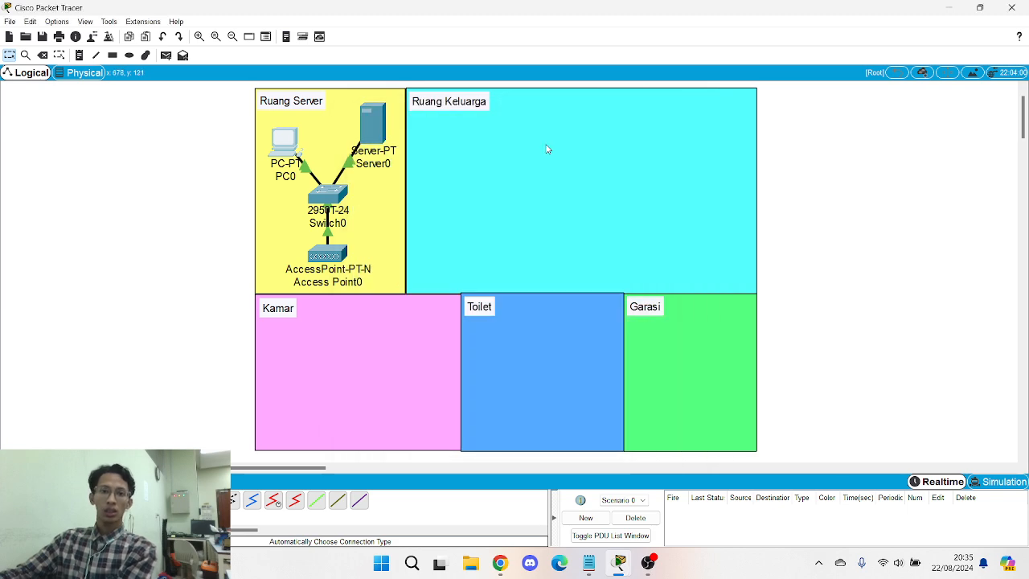
{"action": "double_click", "coordinate": [329, 255]}
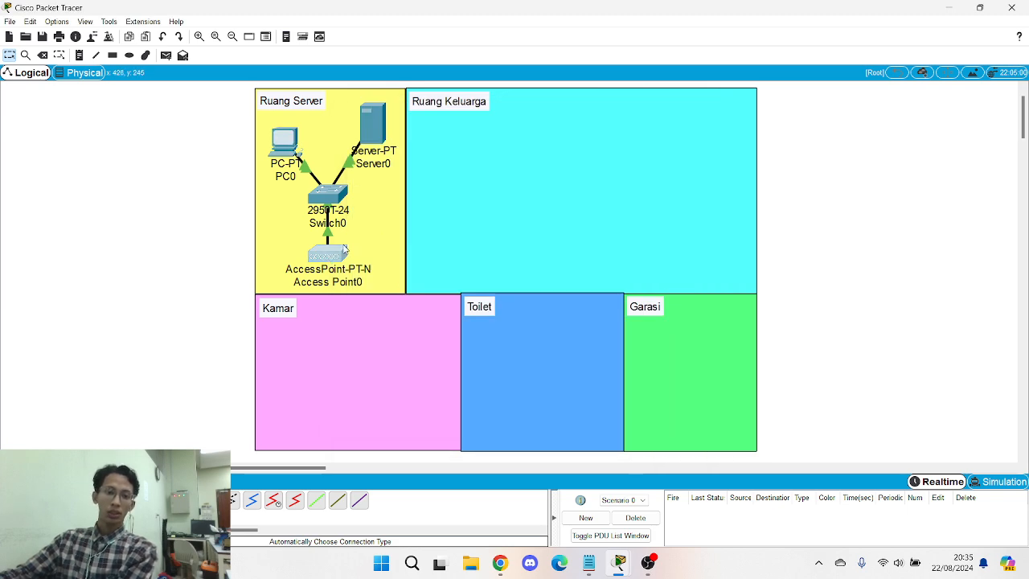
{"action": "left_click", "coordinate": [337, 250]}
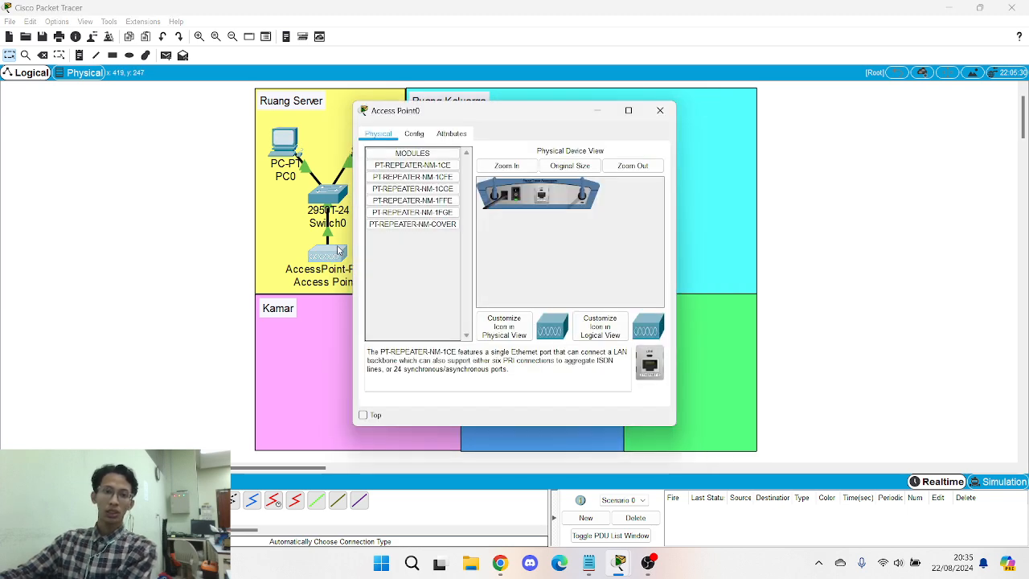
{"action": "left_click", "coordinate": [414, 137]}
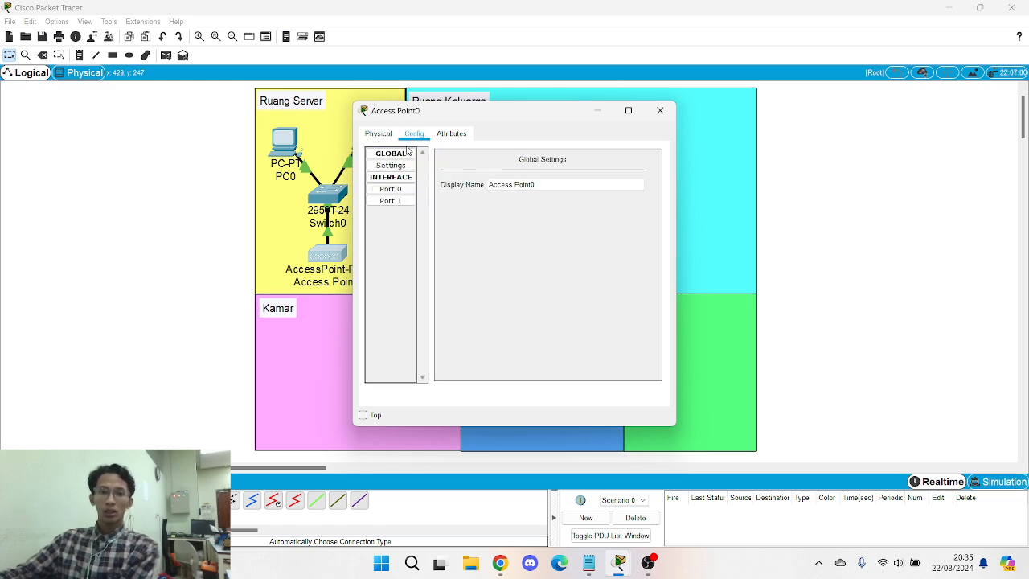
{"action": "left_click", "coordinate": [390, 200]}
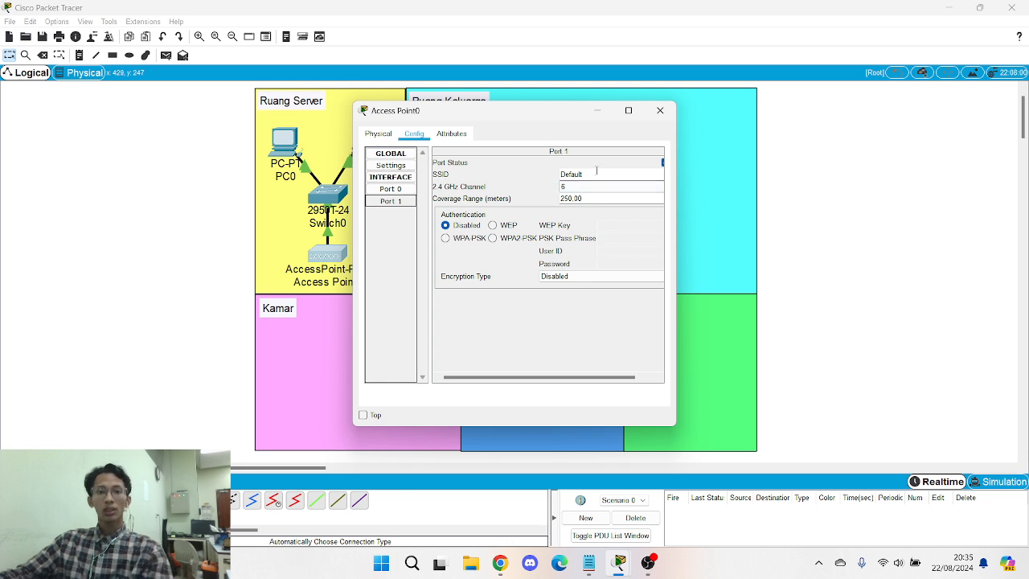
- Set SSID SMARTHOME with WPA2-PSK and the pass phrase, then close Access Point0
{"action": "left_click_drag", "start_coordinate": [596, 170], "coordinate": [549, 175]}
{"action": "key", "text": "Caps_Lock"}
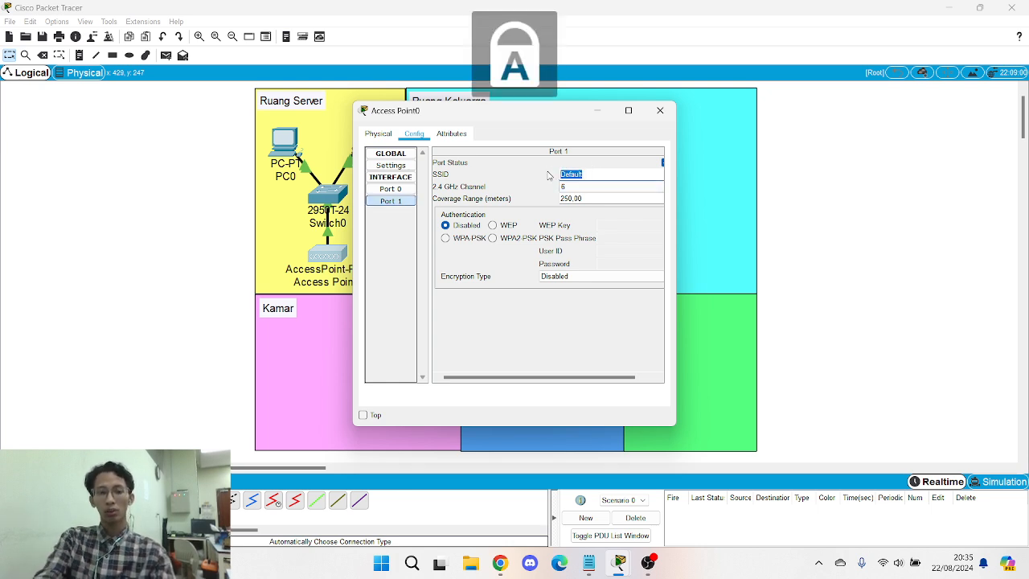
{"action": "type", "text": "SM"}
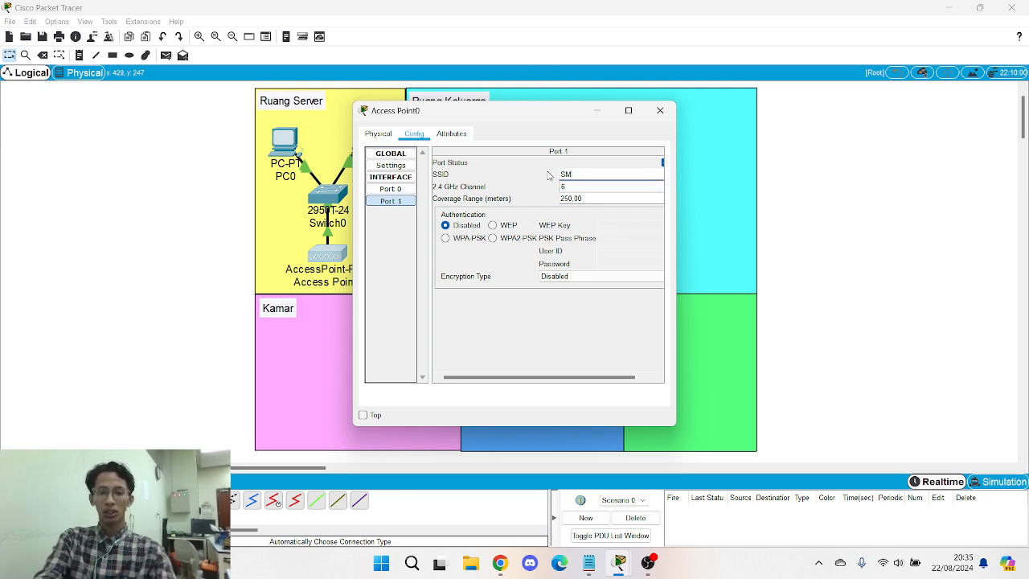
{"action": "type", "text": "ARTHOME"}
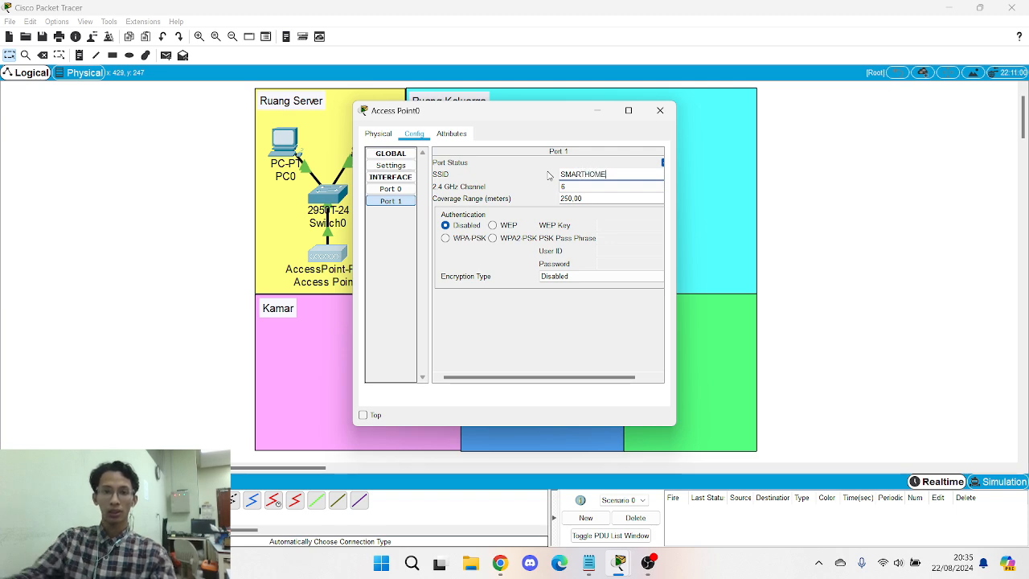
{"action": "left_click", "coordinate": [493, 239]}
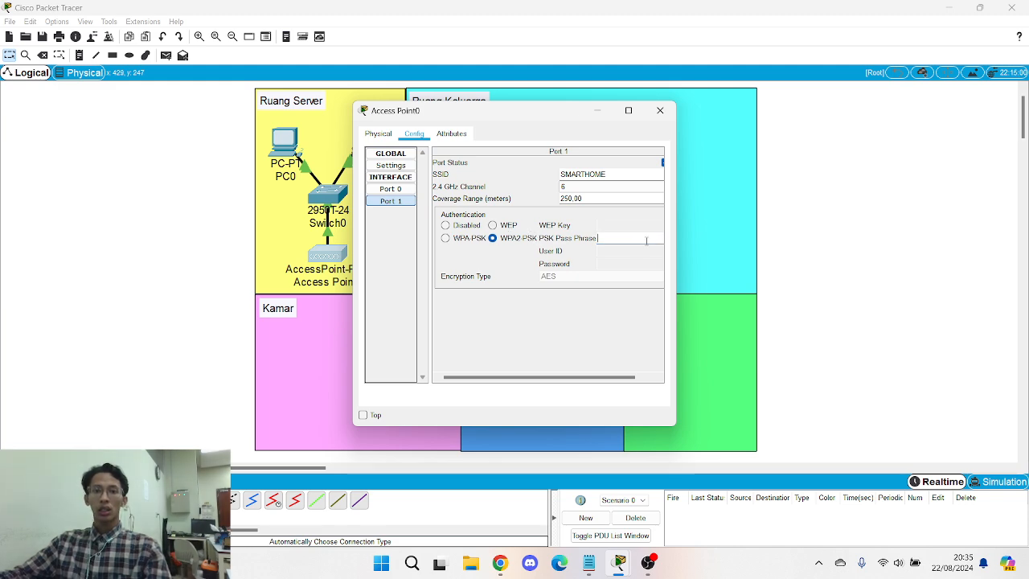
{"action": "key", "text": "Caps_Lock"}
{"action": "type", "text": "ad"}
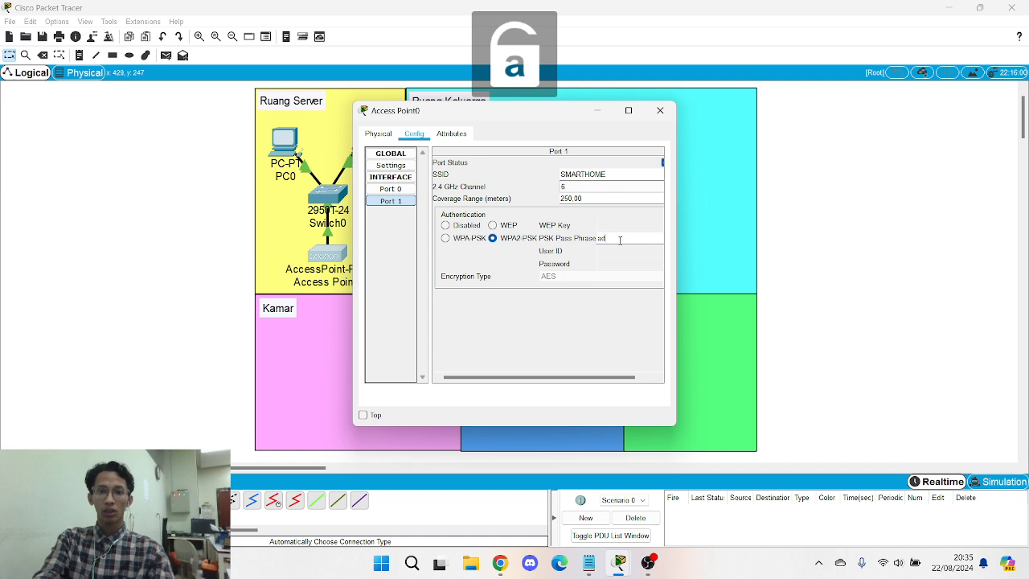
{"action": "type", "text": "min123"}
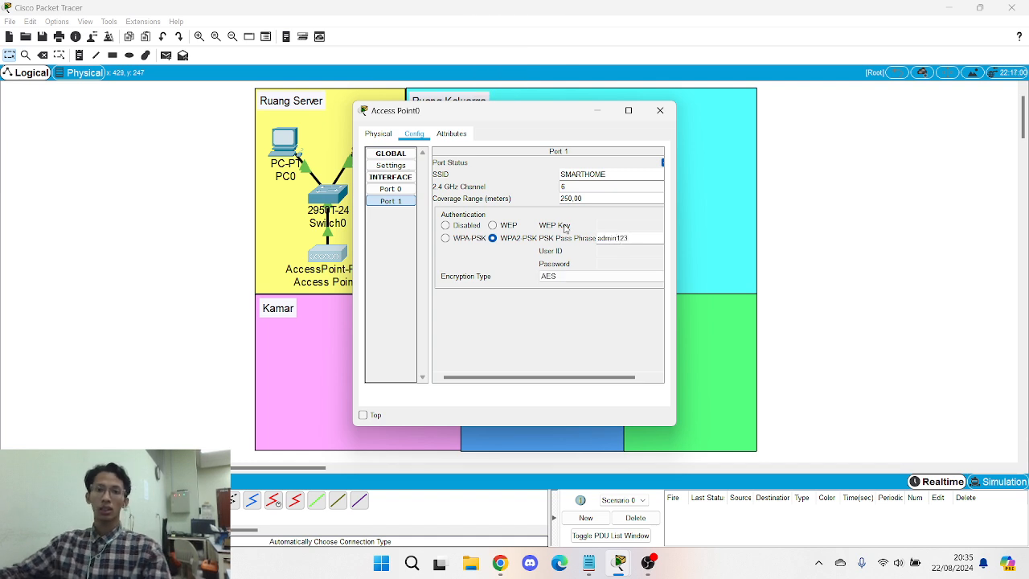
{"action": "left_click", "coordinate": [660, 111]}
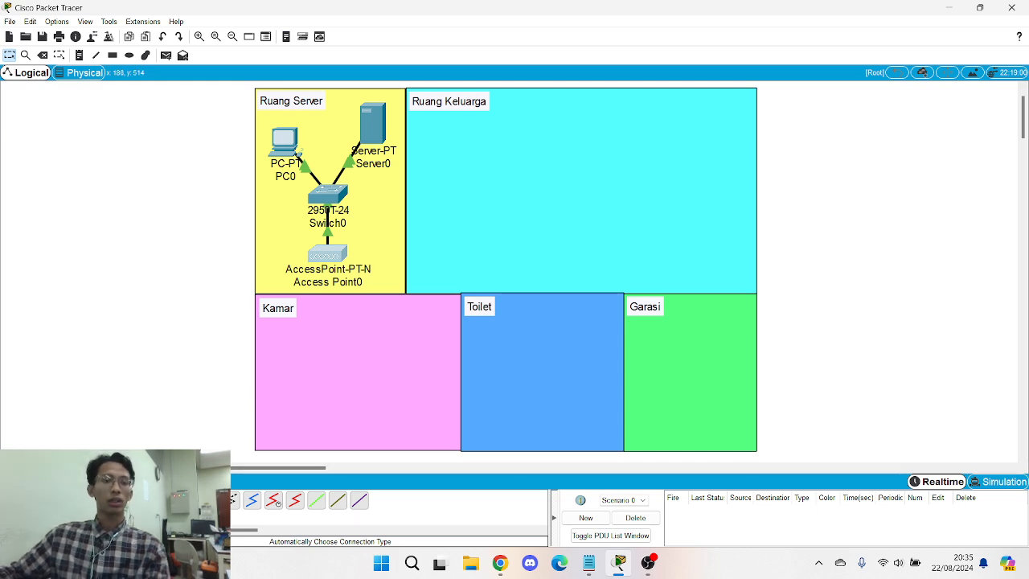
- Place ceiling fans in Ruang Keluarga, Garasi, Toilet and Kamar from the Home devices palette
{"action": "left_click", "coordinate": [34, 500]}
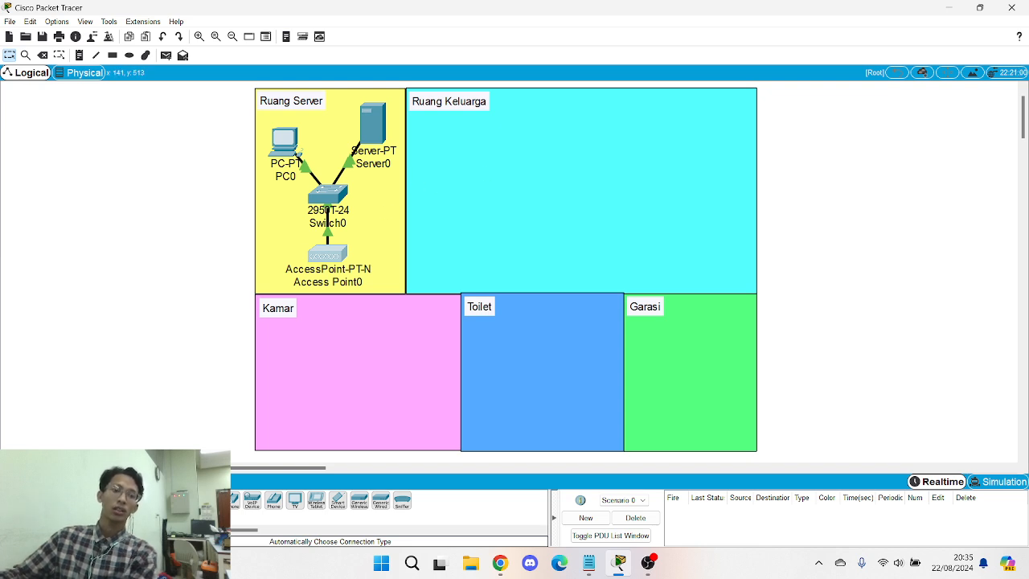
{"action": "left_click", "coordinate": [35, 525]}
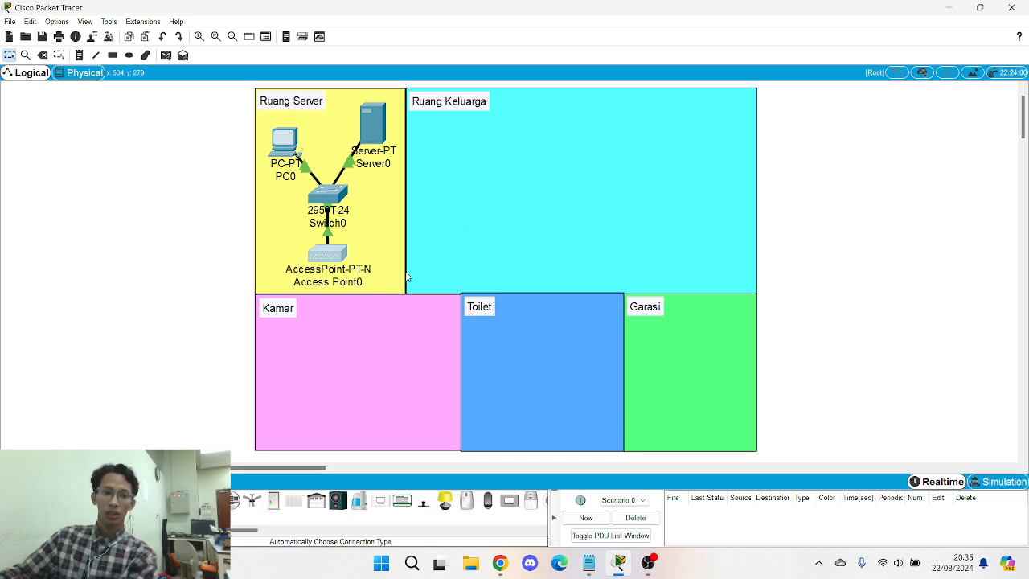
{"action": "left_click", "coordinate": [251, 501]}
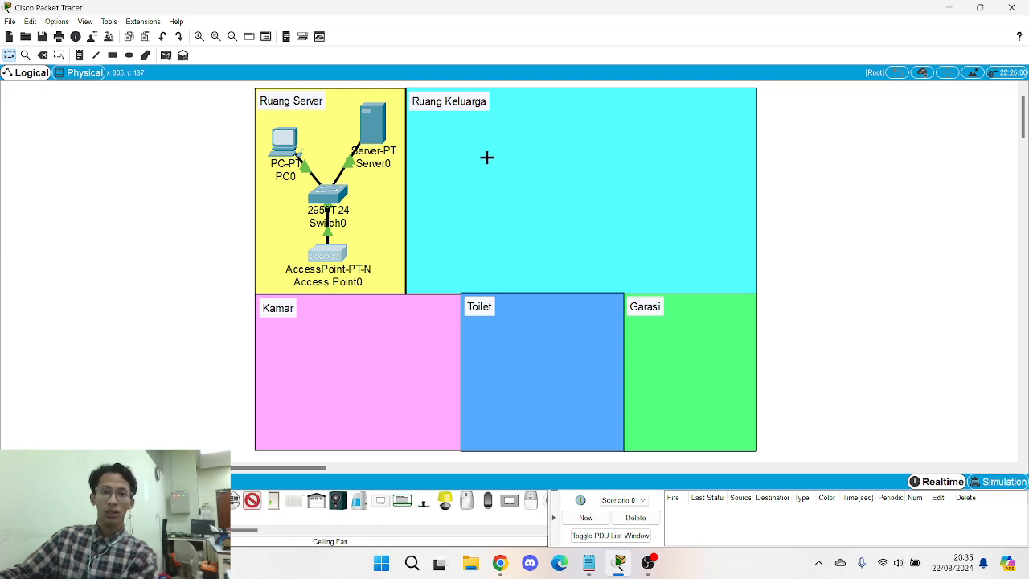
{"action": "left_click", "coordinate": [513, 157]}
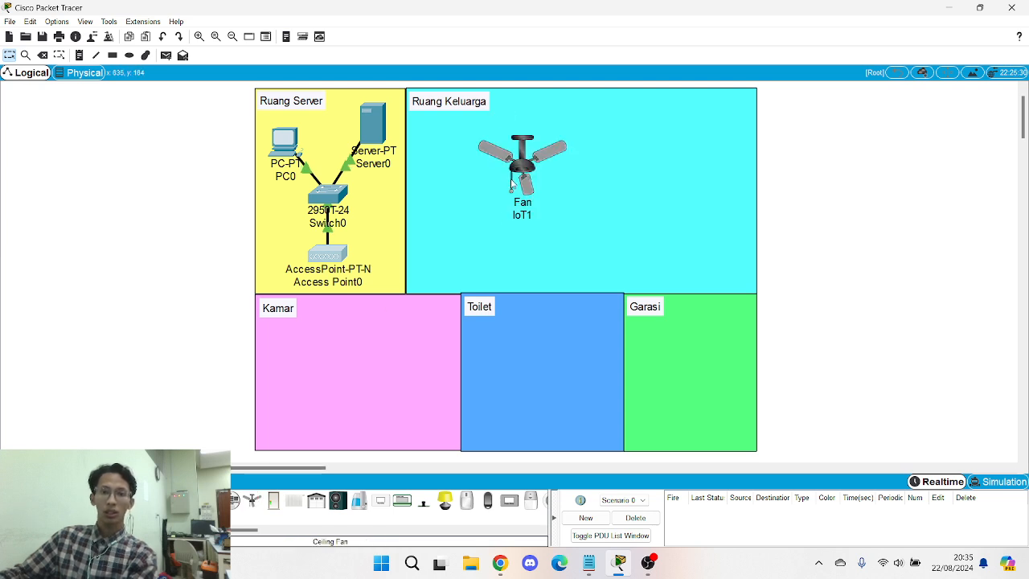
{"action": "left_click", "coordinate": [254, 501]}
{"action": "left_click", "coordinate": [686, 417]}
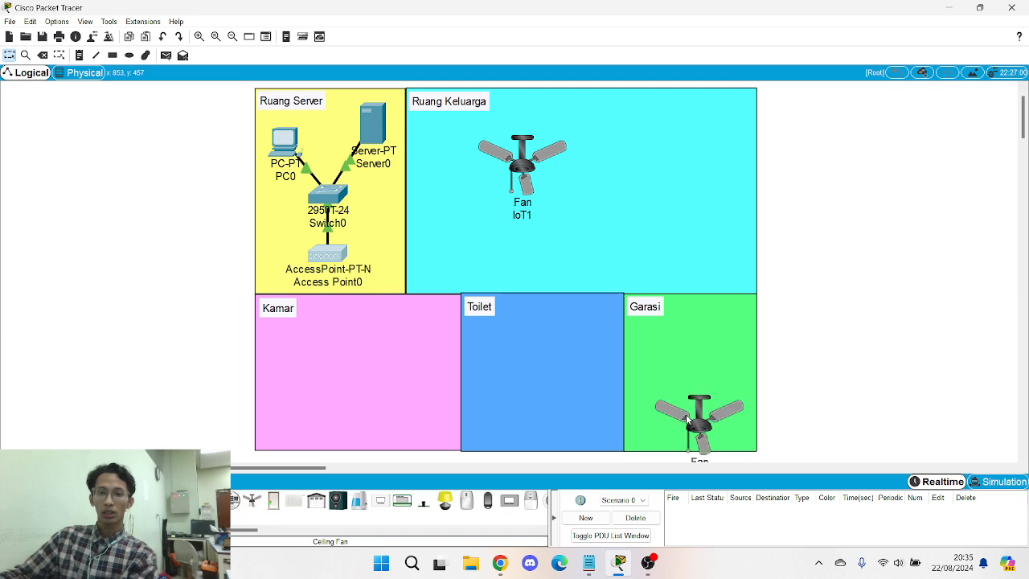
{"action": "left_click", "coordinate": [252, 500]}
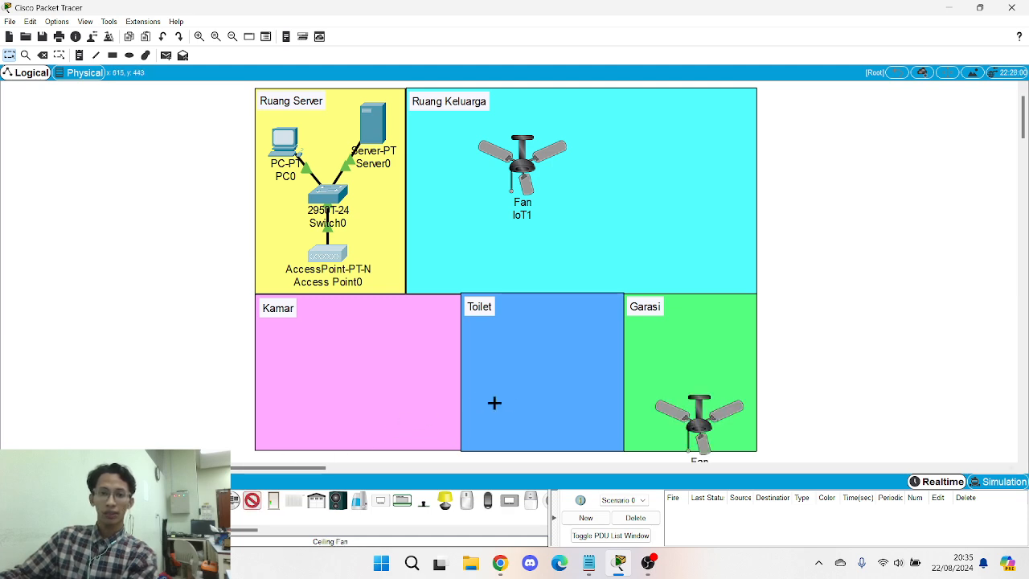
{"action": "left_click", "coordinate": [494, 374]}
{"action": "left_click", "coordinate": [252, 500]}
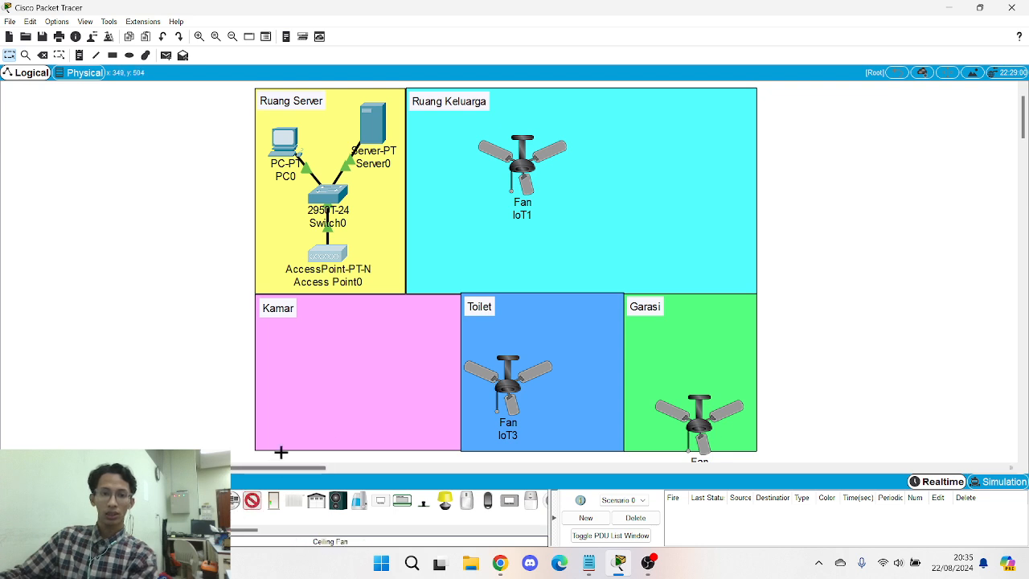
{"action": "left_click", "coordinate": [300, 391]}
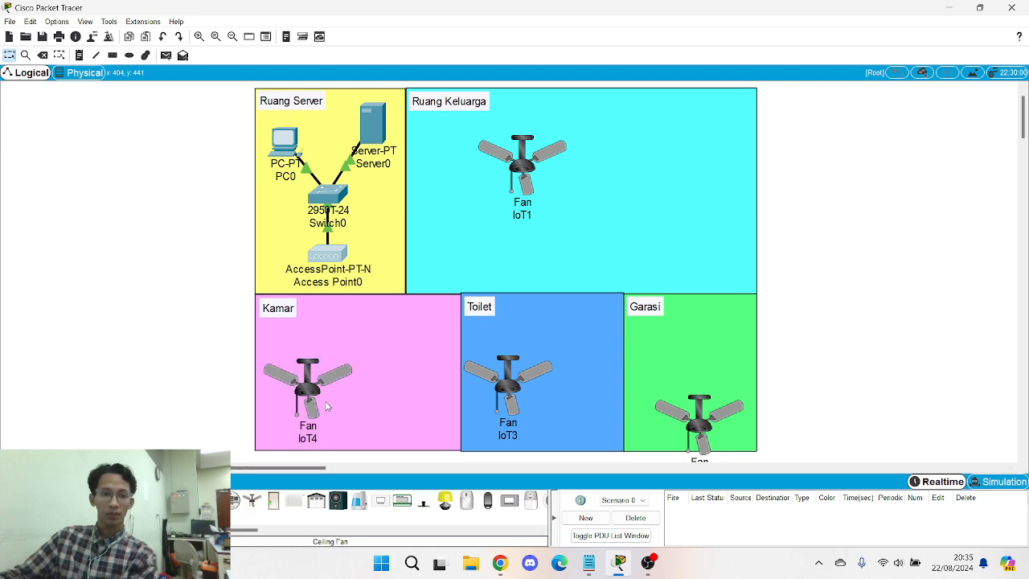
- Nudge the Kamar, Toilet, Garasi and Ruang Keluarga fans into tidy positions
{"action": "left_click_drag", "start_coordinate": [313, 392], "coordinate": [305, 384]}
{"action": "left_click", "coordinate": [306, 384]}
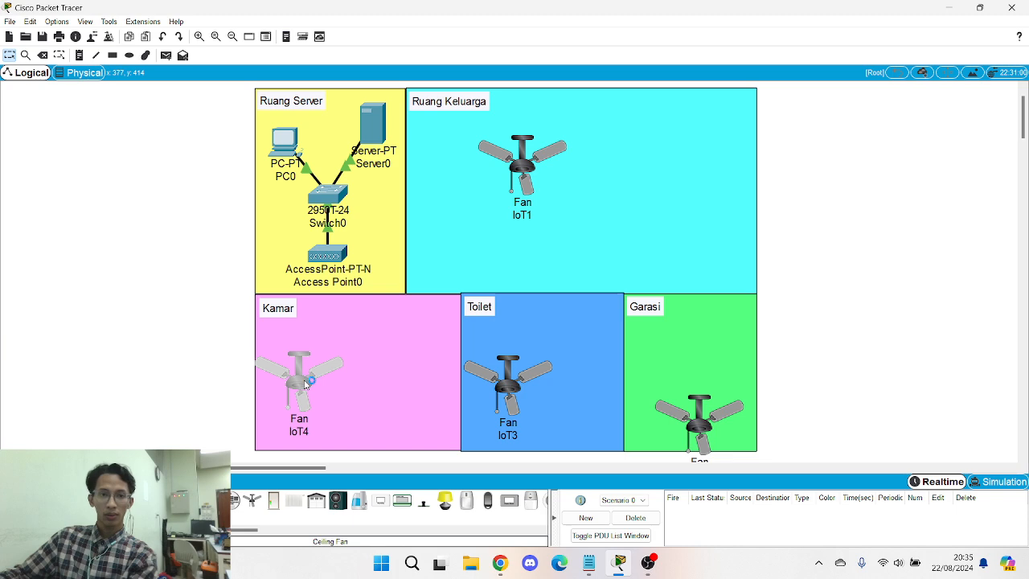
{"action": "left_click", "coordinate": [660, 108]}
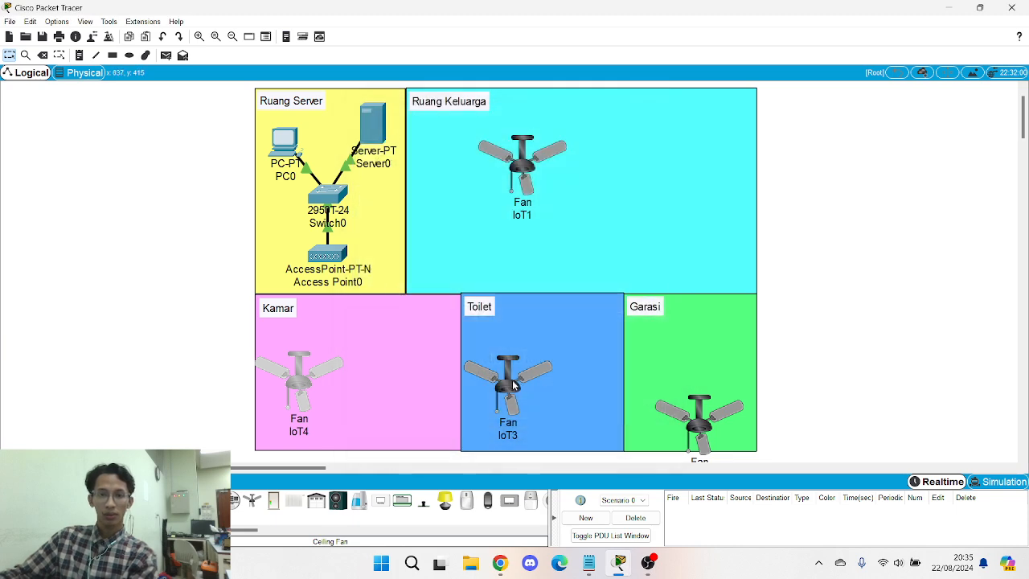
{"action": "left_click_drag", "start_coordinate": [516, 385], "coordinate": [516, 390]}
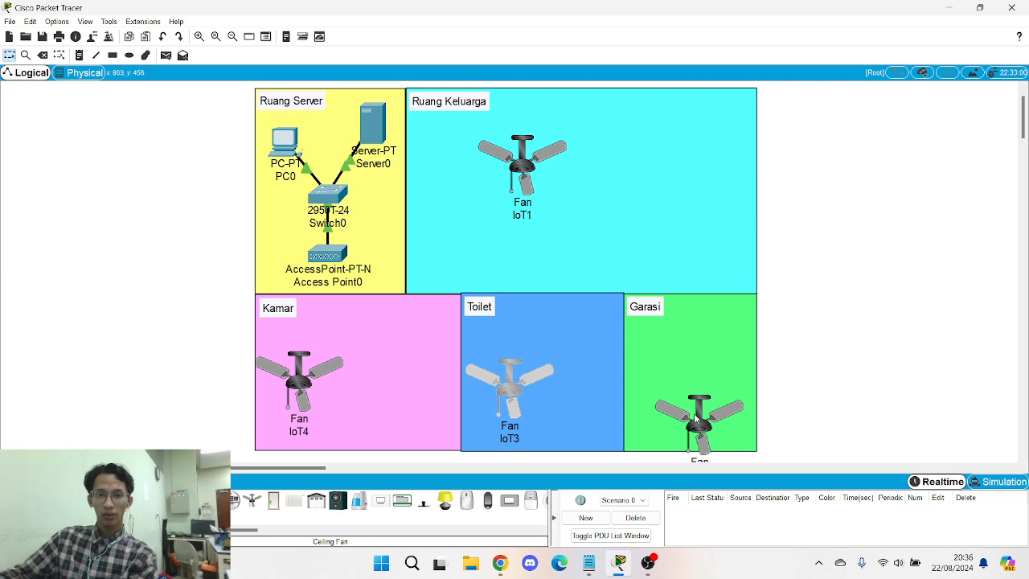
{"action": "left_click_drag", "start_coordinate": [697, 418], "coordinate": [671, 390]}
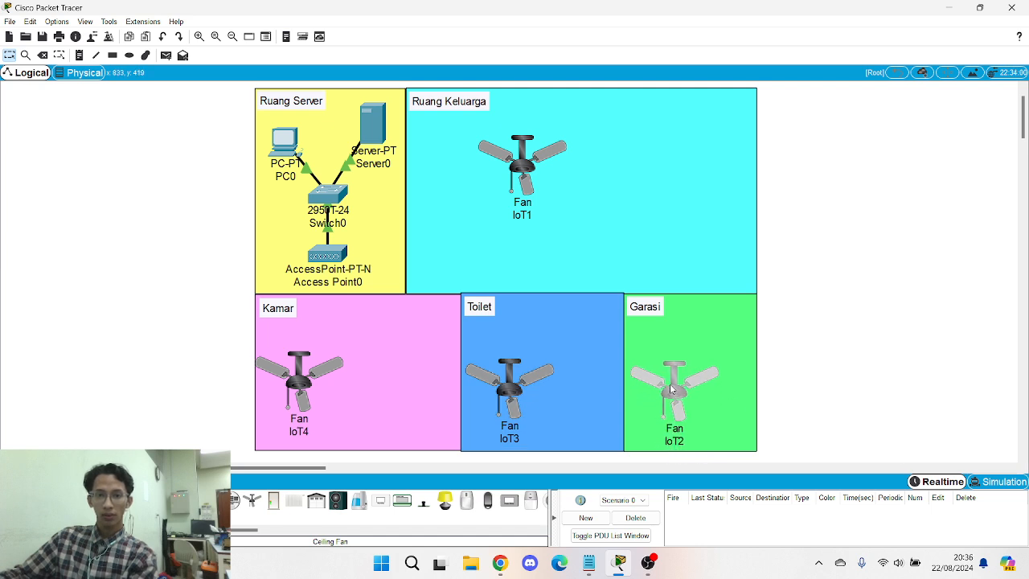
{"action": "mouse_move", "coordinate": [530, 163]}
{"action": "left_mouse_down"}
{"action": "mouse_move", "coordinate": [500, 162]}
{"action": "mouse_move", "coordinate": [527, 163]}
{"action": "left_mouse_up"}
{"action": "left_click_drag", "start_coordinate": [824, 181], "coordinate": [742, 188]}
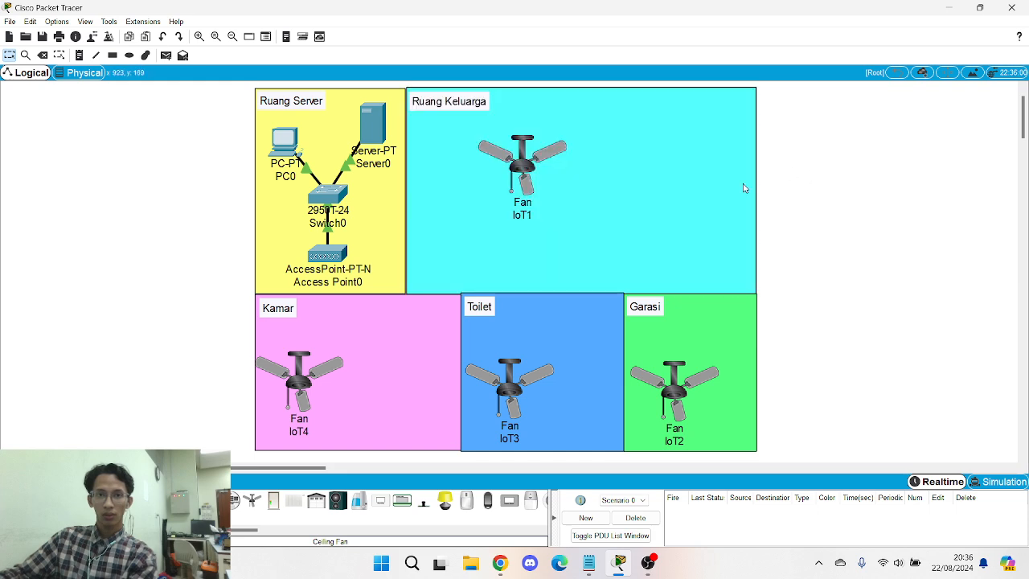
{"action": "left_click", "coordinate": [518, 169]}
- Add lights to Kamar, Toilet and Ruang Keluarga
{"action": "left_click", "coordinate": [660, 108]}
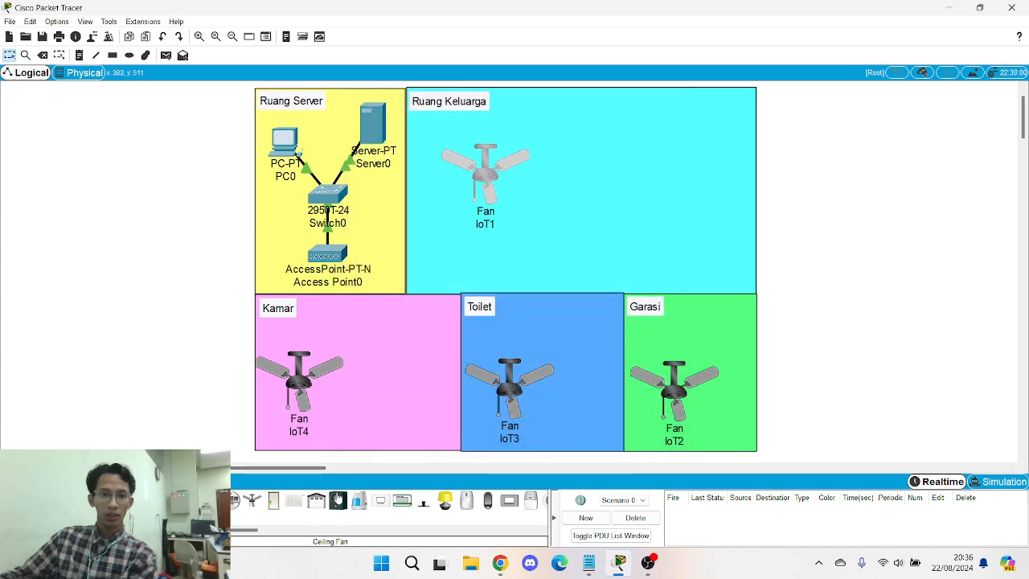
{"action": "left_click_drag", "start_coordinate": [447, 507], "coordinate": [393, 381]}
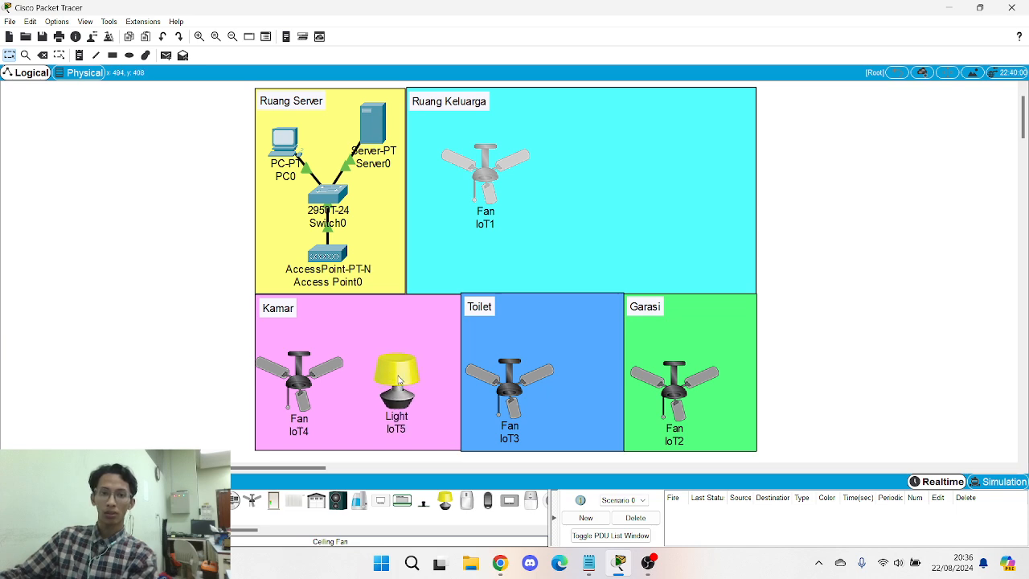
{"action": "left_click_drag", "start_coordinate": [446, 502], "coordinate": [583, 375]}
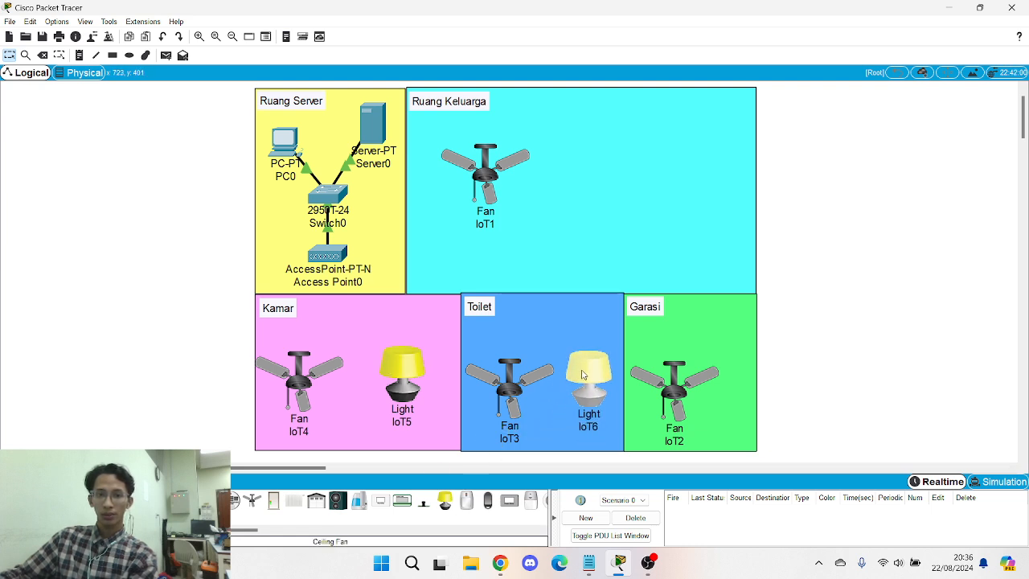
{"action": "left_click_drag", "start_coordinate": [446, 501], "coordinate": [579, 169]}
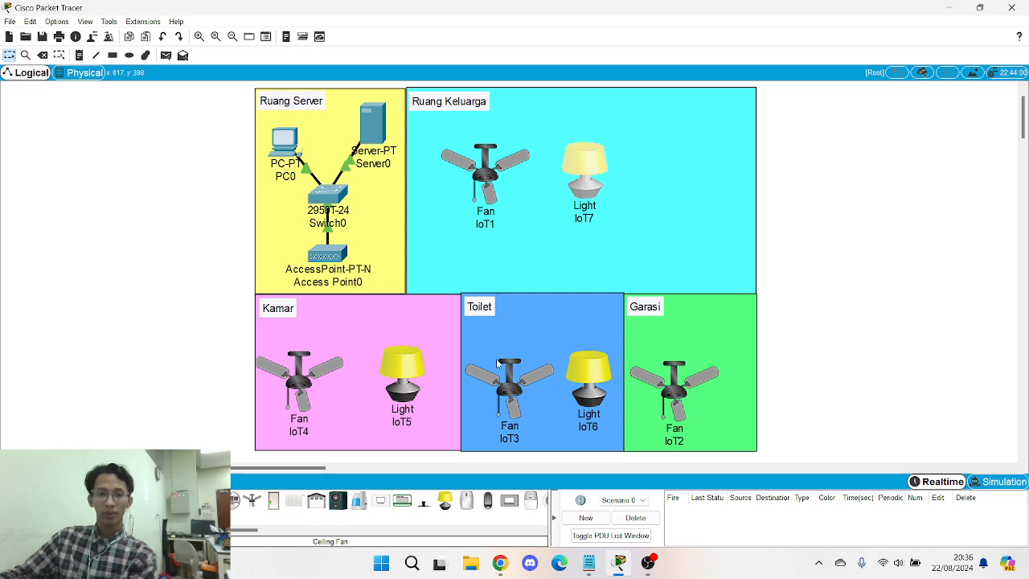
- Add a garage door to Garasi and a door on Ruang Keluarga's right side
{"action": "left_click_drag", "start_coordinate": [315, 500], "coordinate": [708, 310]}
{"action": "left_click_drag", "start_coordinate": [661, 412], "coordinate": [663, 403]}
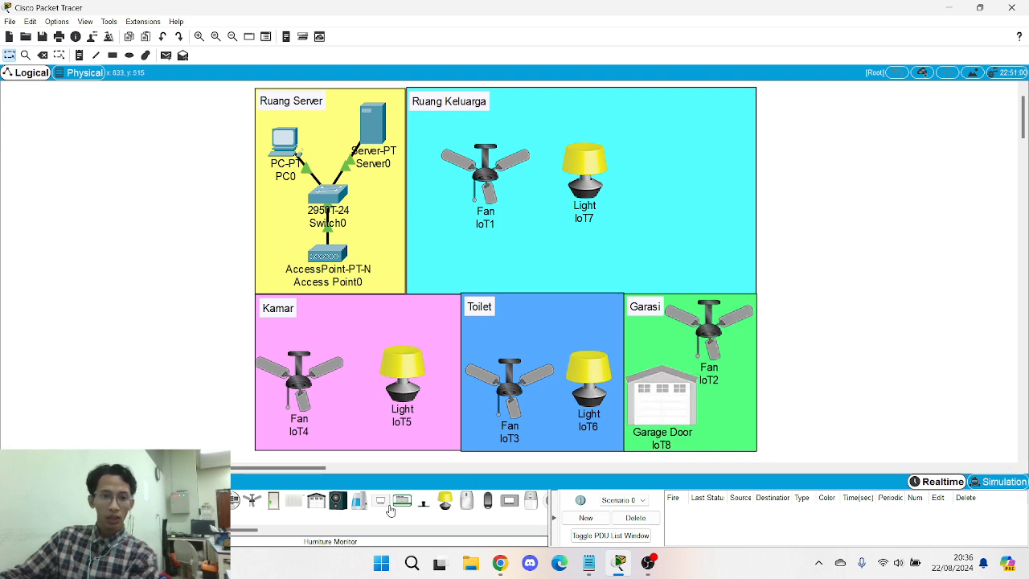
{"action": "left_click_drag", "start_coordinate": [274, 508], "coordinate": [732, 194]}
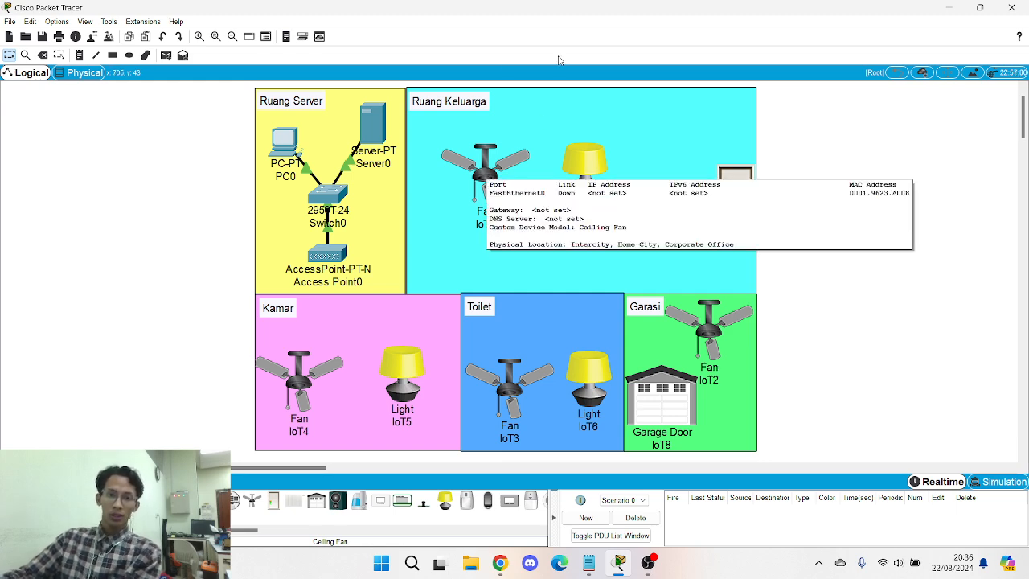
{"action": "left_click", "coordinate": [496, 183]}
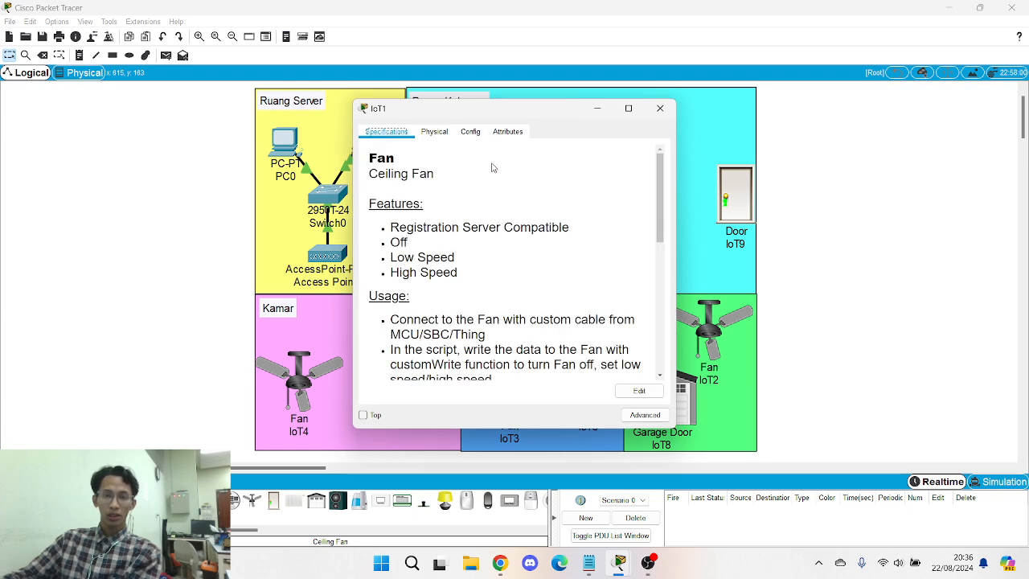
{"action": "left_click", "coordinate": [657, 113]}
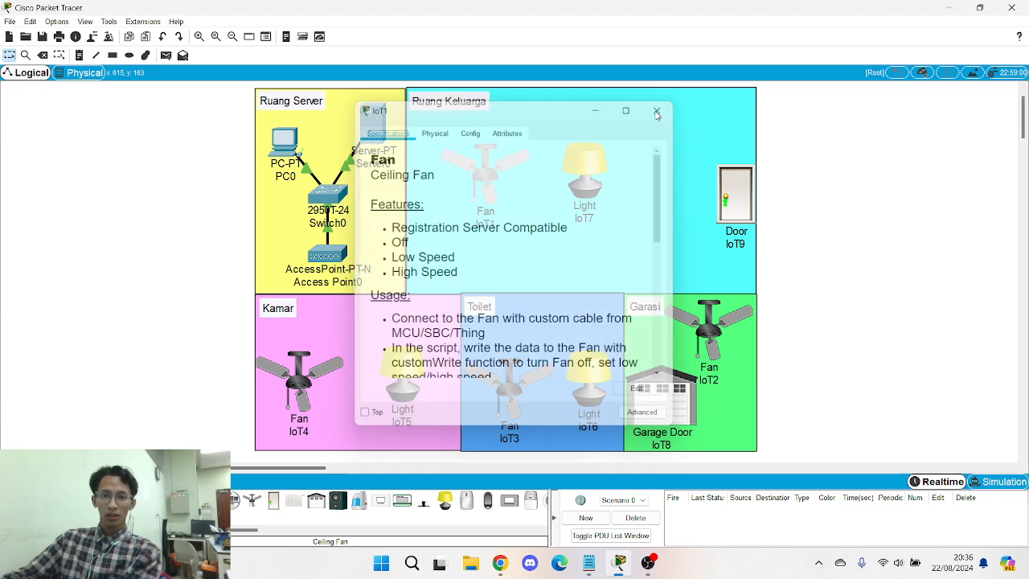
{"action": "left_click", "coordinate": [589, 562]}
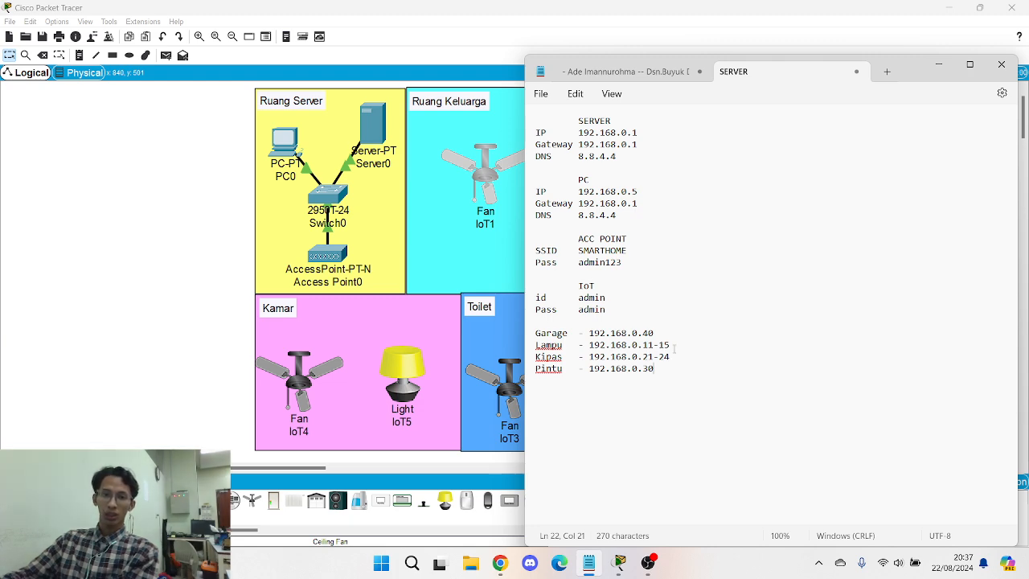
- Fit light IoT7 with the PT-IOT-NM-1W network adapter in its I/O Config
{"action": "left_click", "coordinate": [938, 65]}
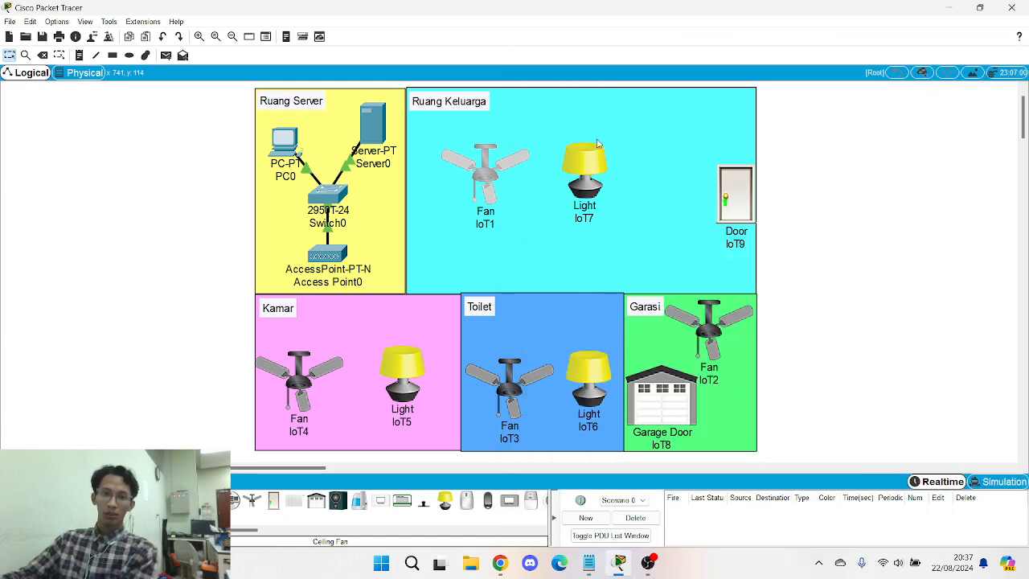
{"action": "left_click", "coordinate": [582, 169]}
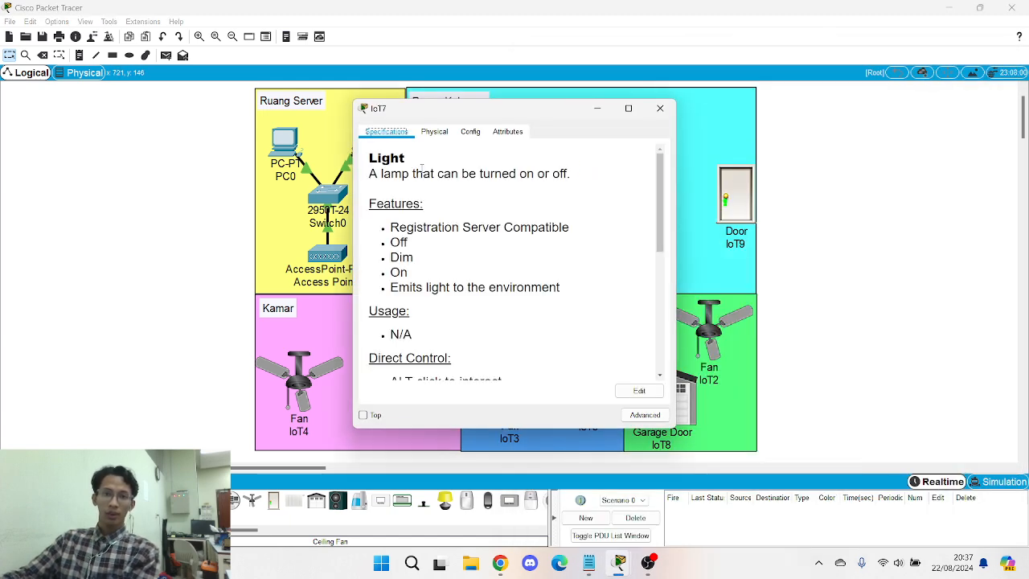
{"action": "left_click", "coordinate": [434, 132]}
{"action": "left_click", "coordinate": [646, 414]}
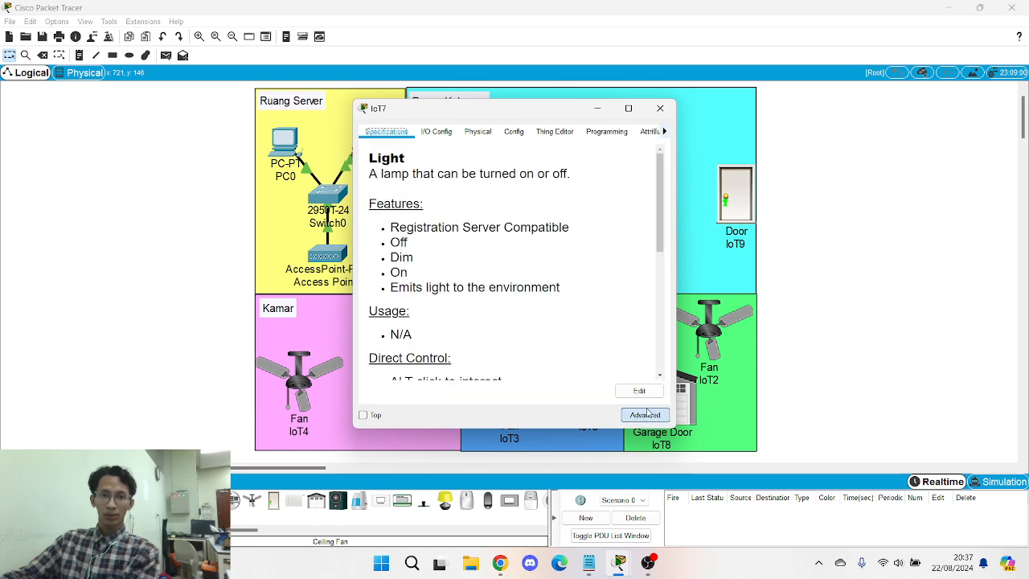
{"action": "left_click", "coordinate": [437, 132]}
{"action": "left_click", "coordinate": [563, 151]}
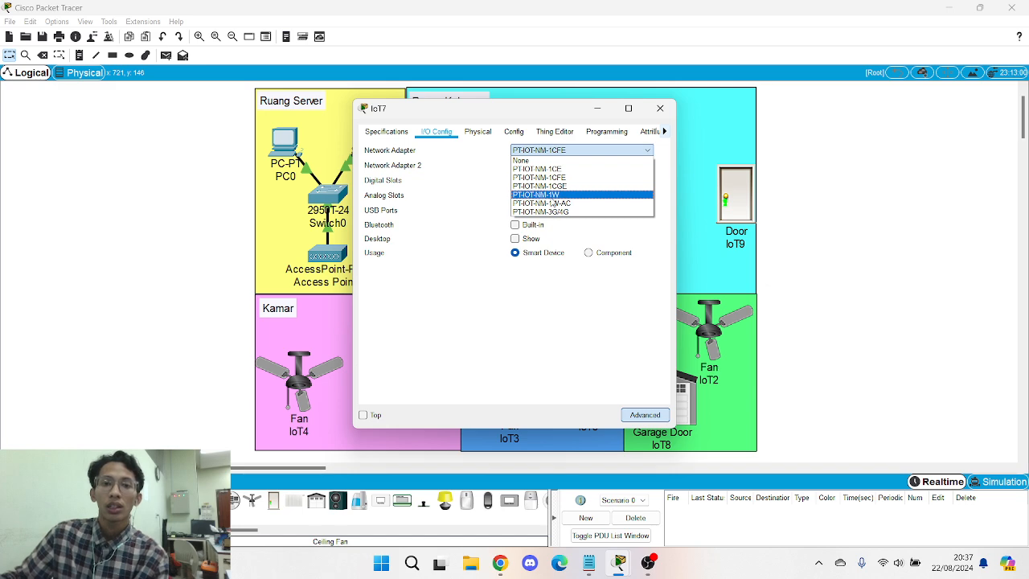
{"action": "left_click", "coordinate": [590, 196]}
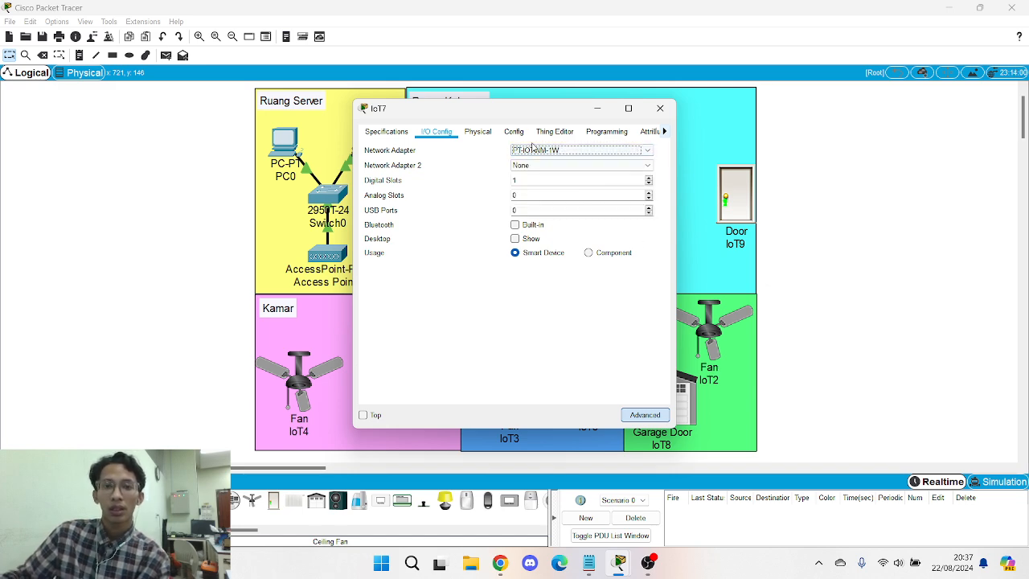
{"action": "left_click", "coordinate": [508, 133]}
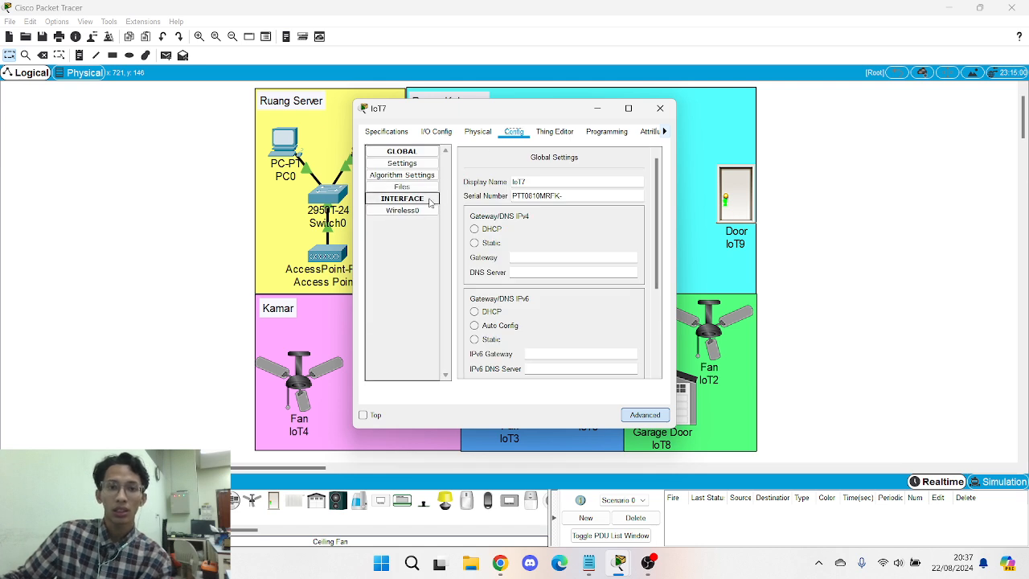
- Join IoT7's Wireless0 to SSID SMARTHOME using WPA2-PSK and the pass phrase
{"action": "left_click", "coordinate": [475, 243]}
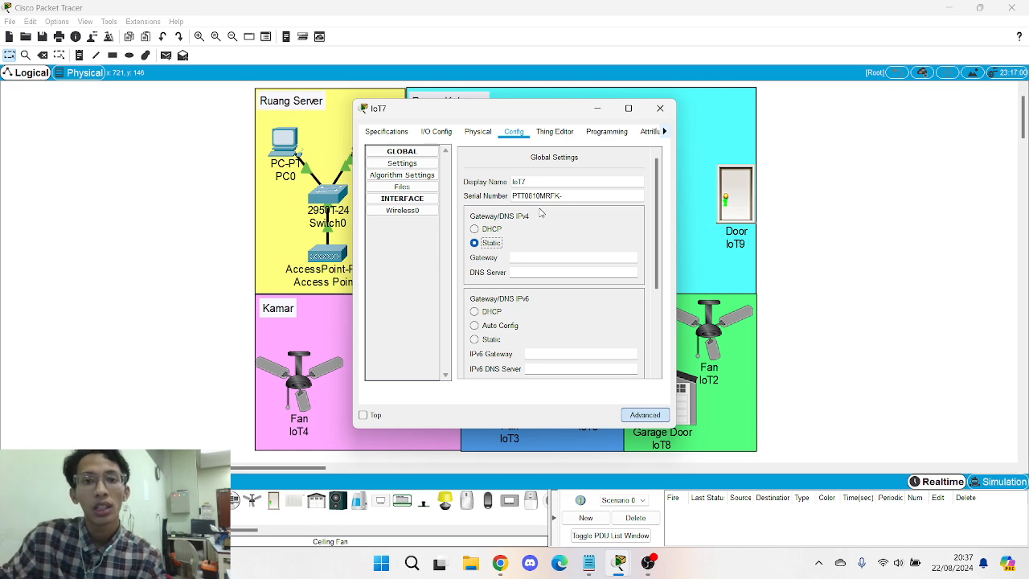
{"action": "scroll", "coordinate": [549, 219], "scroll_direction": "down", "scroll_amount": 1}
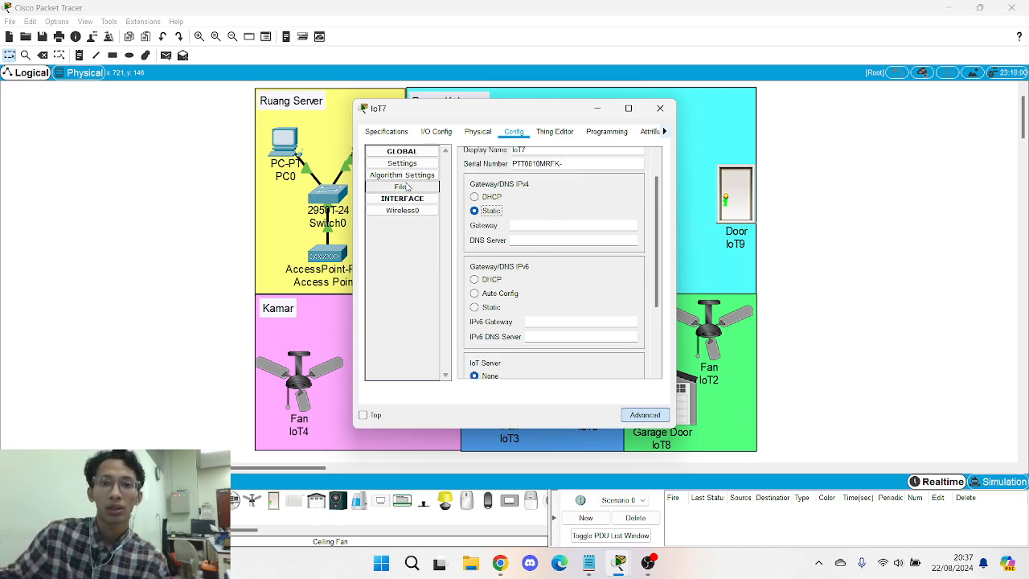
{"action": "left_click", "coordinate": [406, 214]}
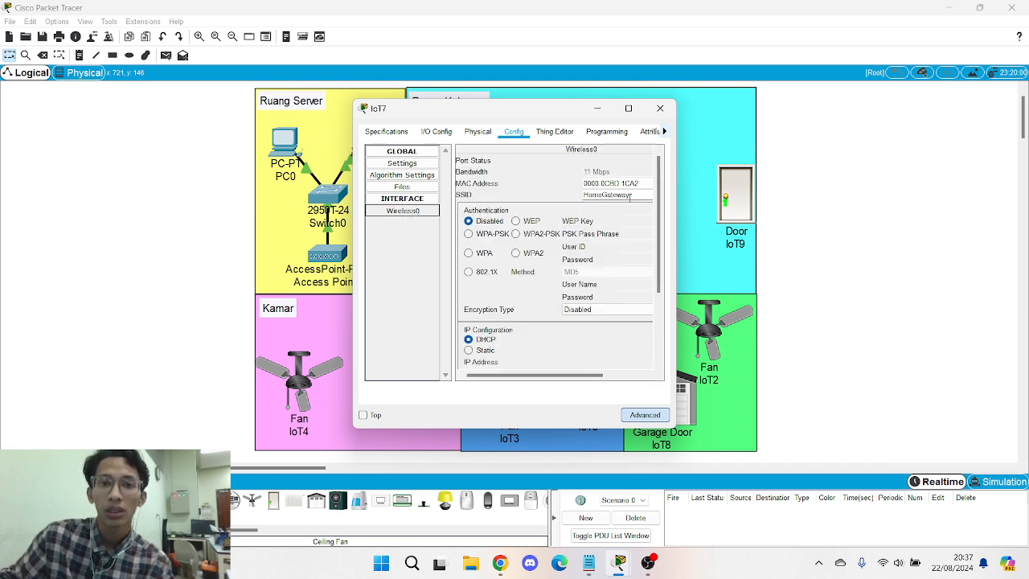
{"action": "left_click_drag", "start_coordinate": [634, 198], "coordinate": [584, 196]}
{"action": "key", "text": "Caps_Lock"}
{"action": "type", "text": "S"}
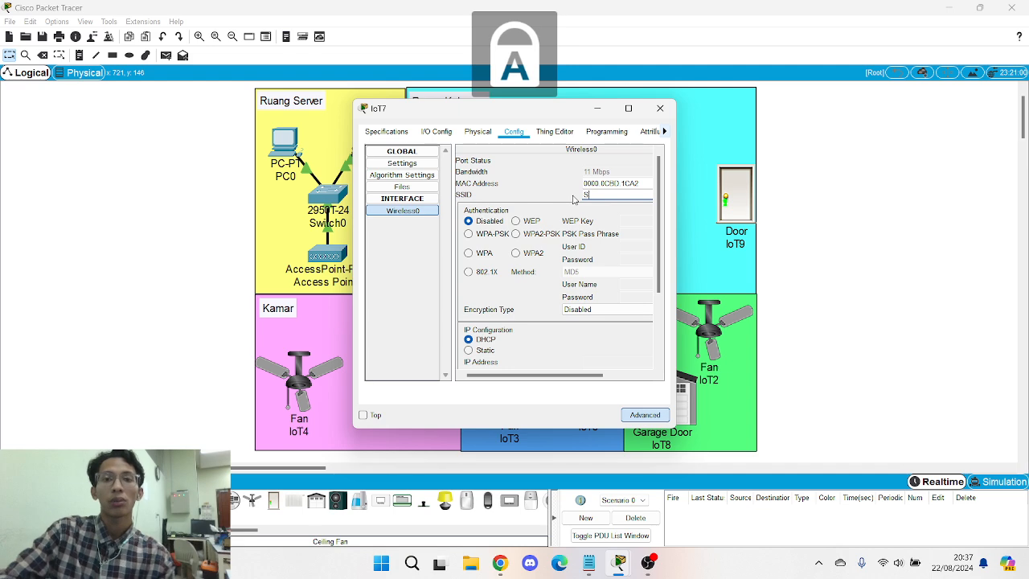
{"action": "type", "text": "MARTHOME"}
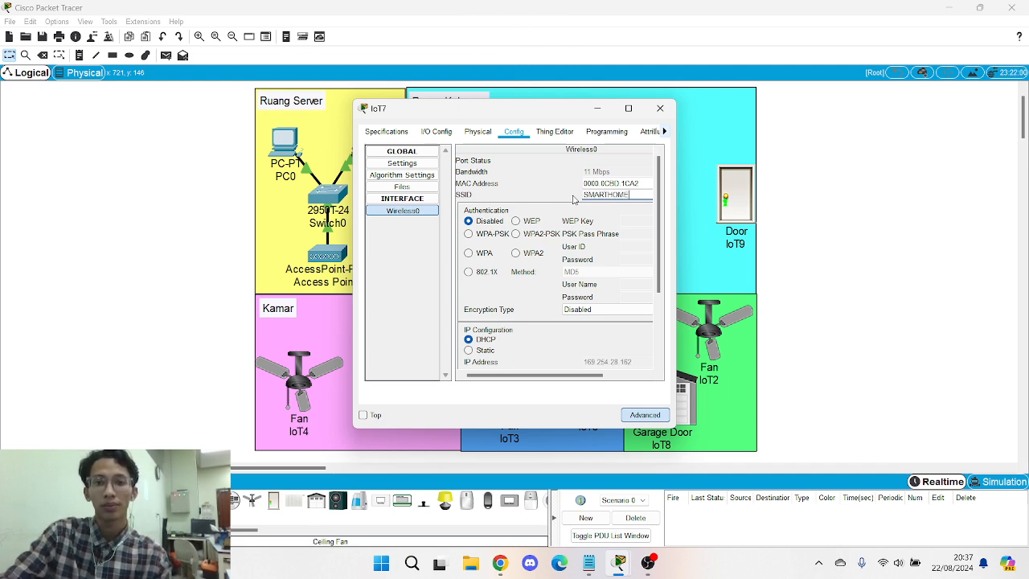
{"action": "key", "text": "Return"}
{"action": "left_click", "coordinate": [516, 234]}
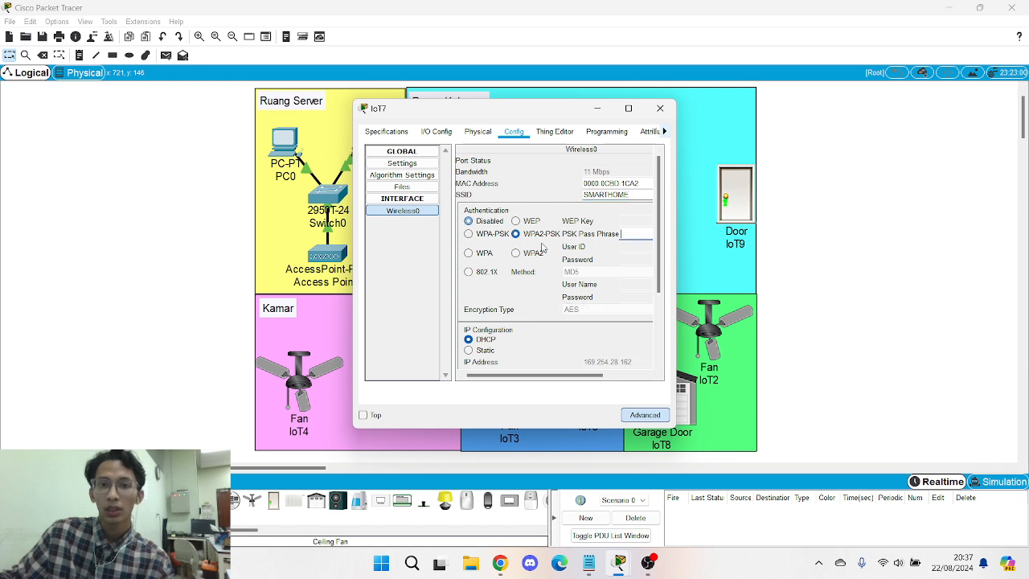
{"action": "key", "text": "Caps_Lock"}
{"action": "type", "text": "adm"}
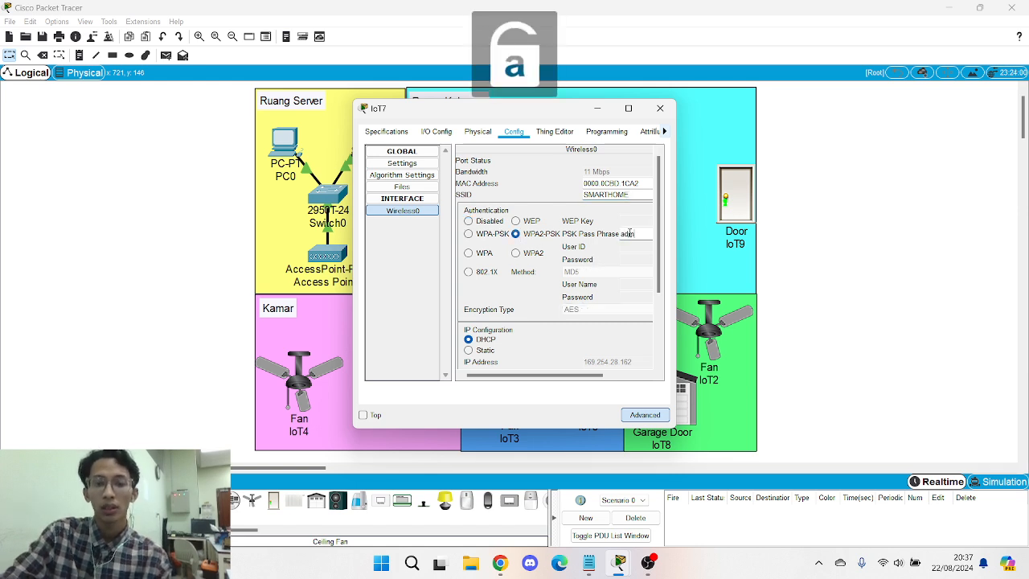
{"action": "type", "text": "in123"}
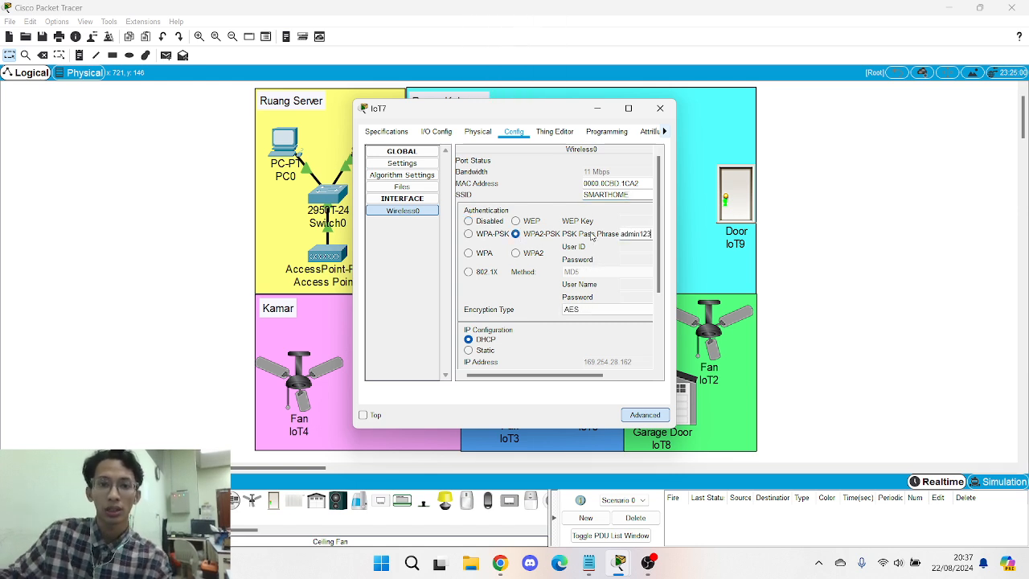
- Give IoT7's wireless interface static IP 192.168.0.11 with mask 255.255.255.0
{"action": "scroll", "coordinate": [591, 235], "scroll_direction": "down", "scroll_amount": 3}
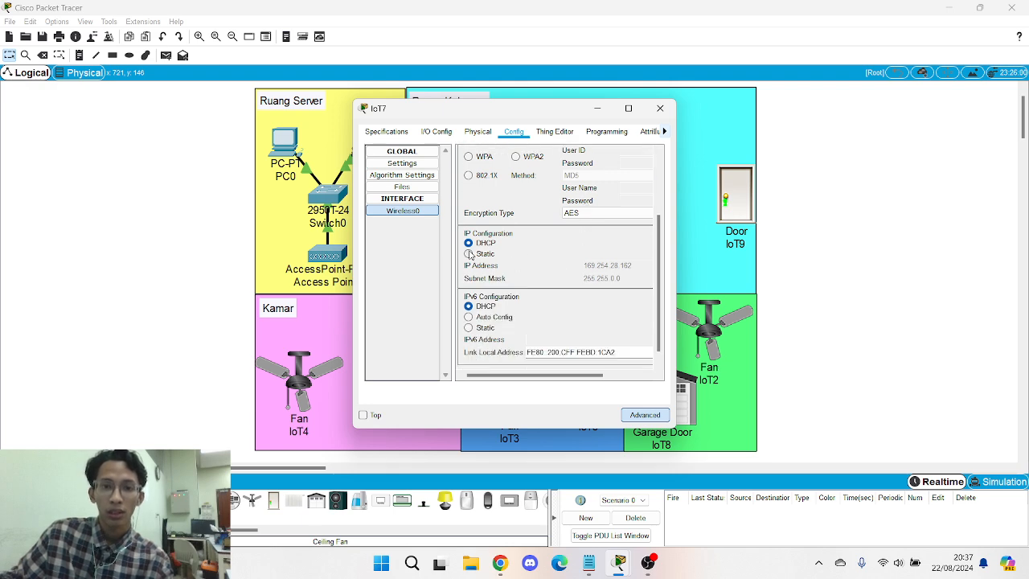
{"action": "left_click", "coordinate": [470, 254]}
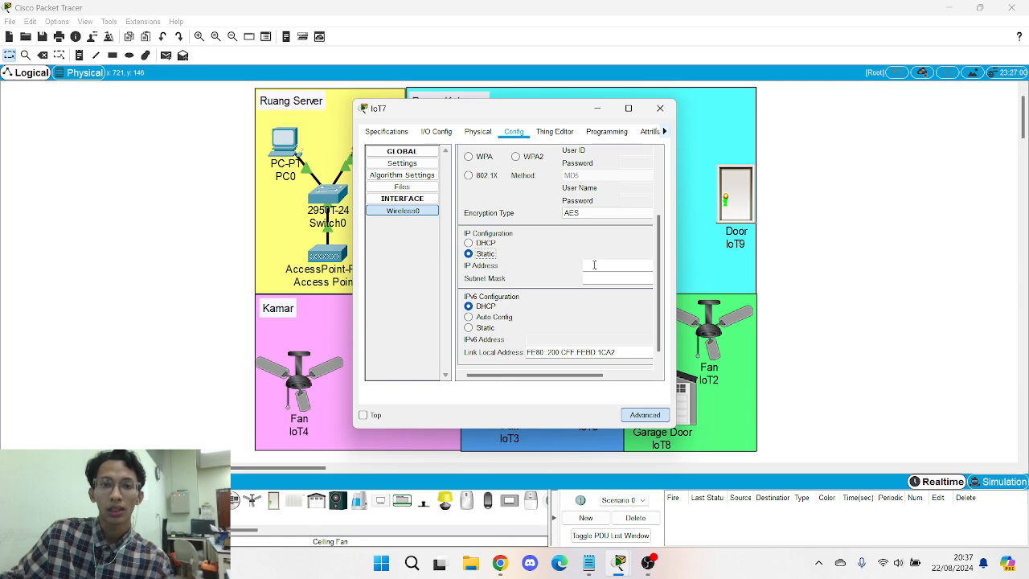
{"action": "left_click_drag", "start_coordinate": [531, 113], "coordinate": [460, 101]}
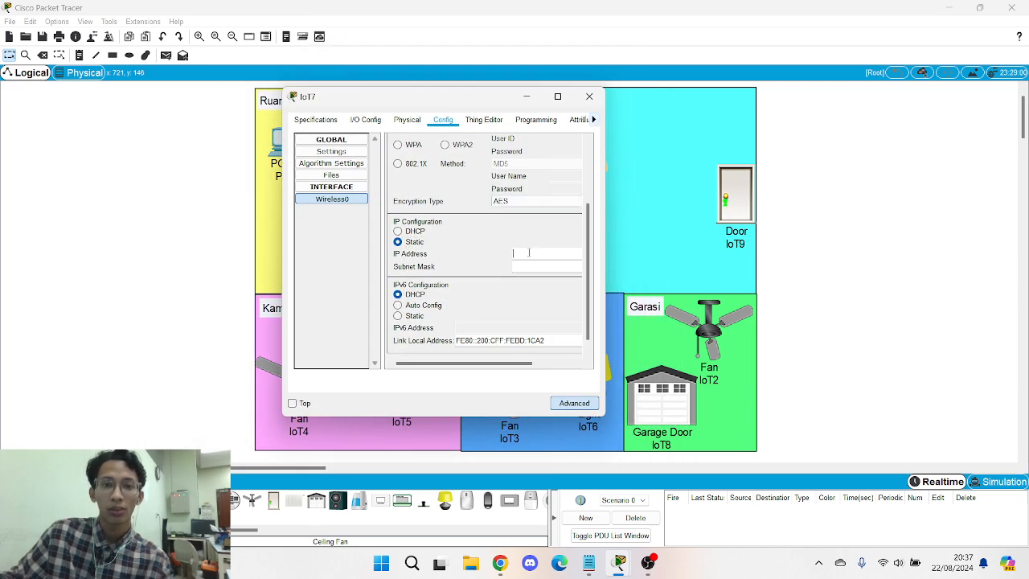
{"action": "type", "text": "192.168.0.11"}
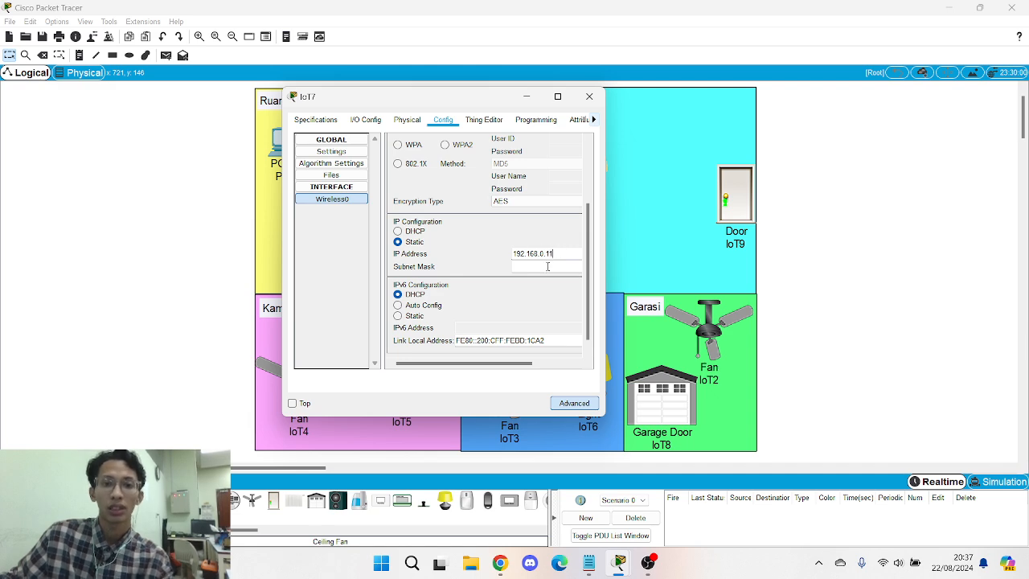
{"action": "left_click", "coordinate": [547, 266]}
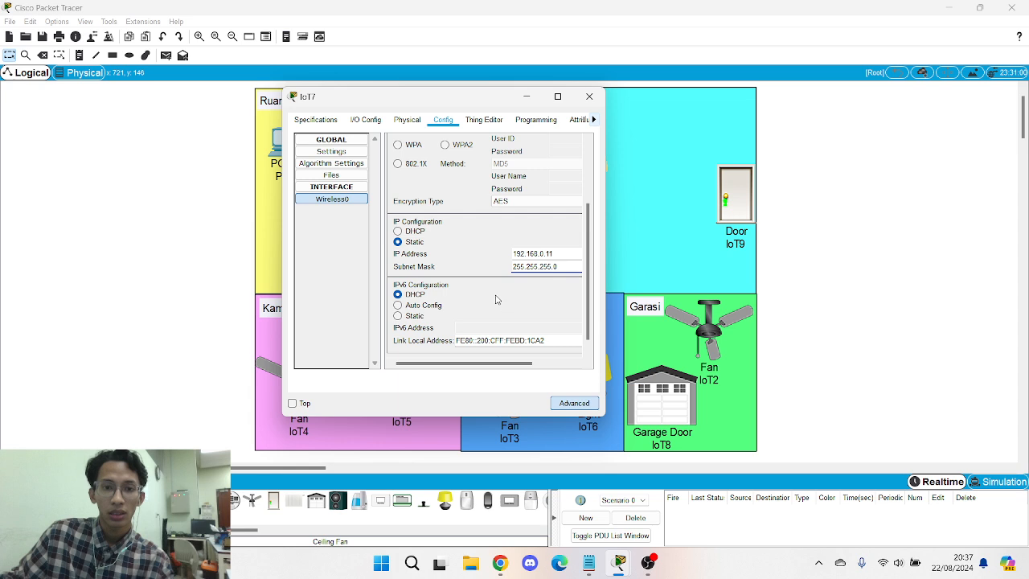
{"action": "scroll", "coordinate": [482, 282], "scroll_direction": "down", "scroll_amount": 1}
{"action": "left_click", "coordinate": [337, 154]}
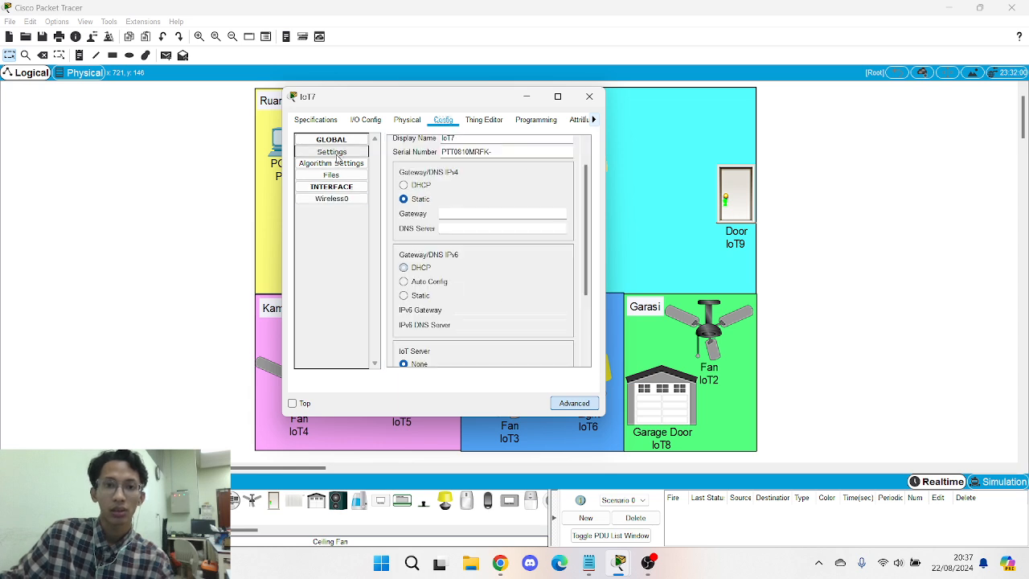
- Set IoT7's static gateway to 192.168.0.1 and DNS server to 8.8.4.4
{"action": "scroll", "coordinate": [455, 203], "scroll_direction": "up", "scroll_amount": 1}
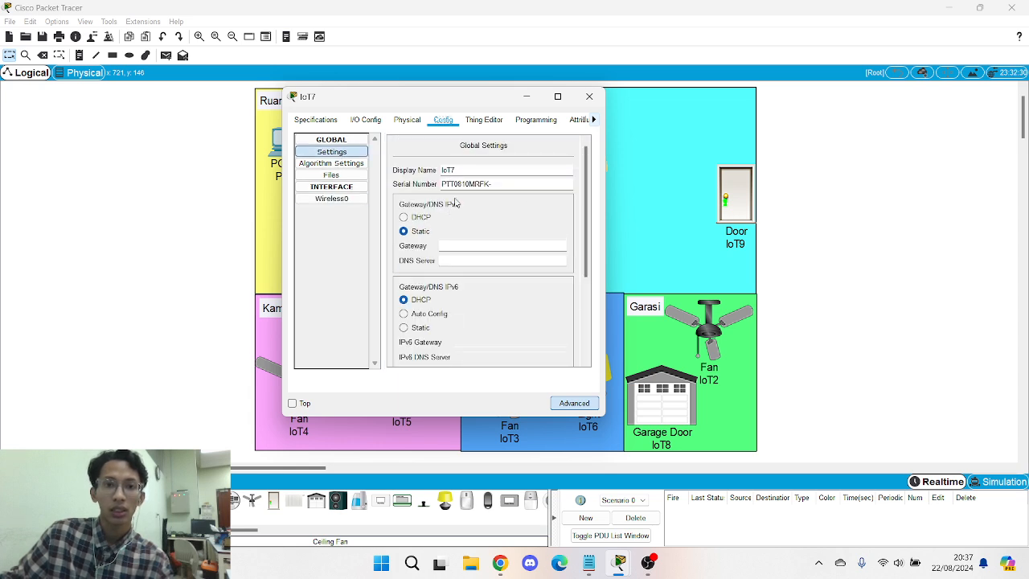
{"action": "left_click", "coordinate": [467, 245]}
{"action": "type", "text": "192.168.0.1"}
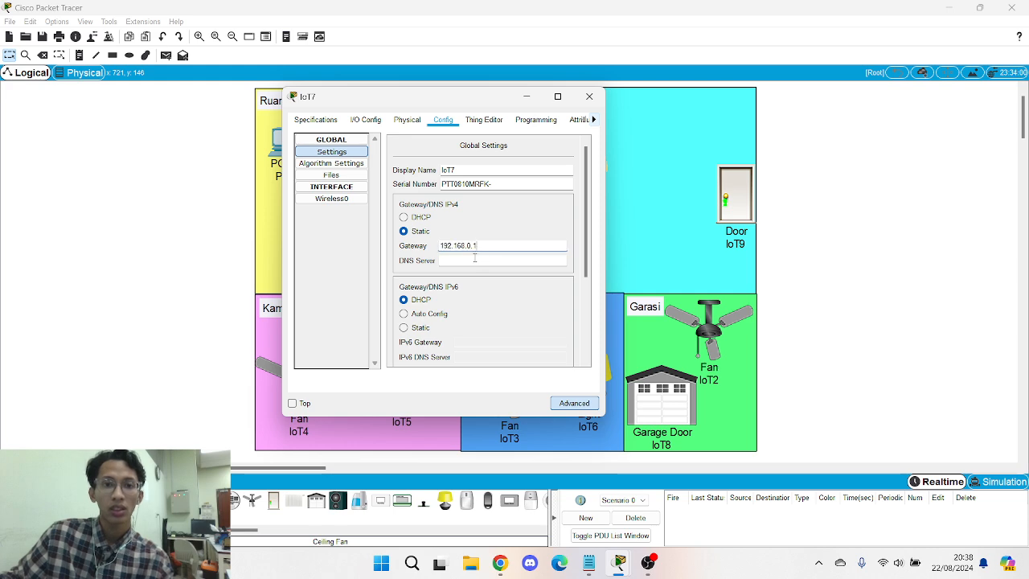
{"action": "left_click", "coordinate": [473, 260]}
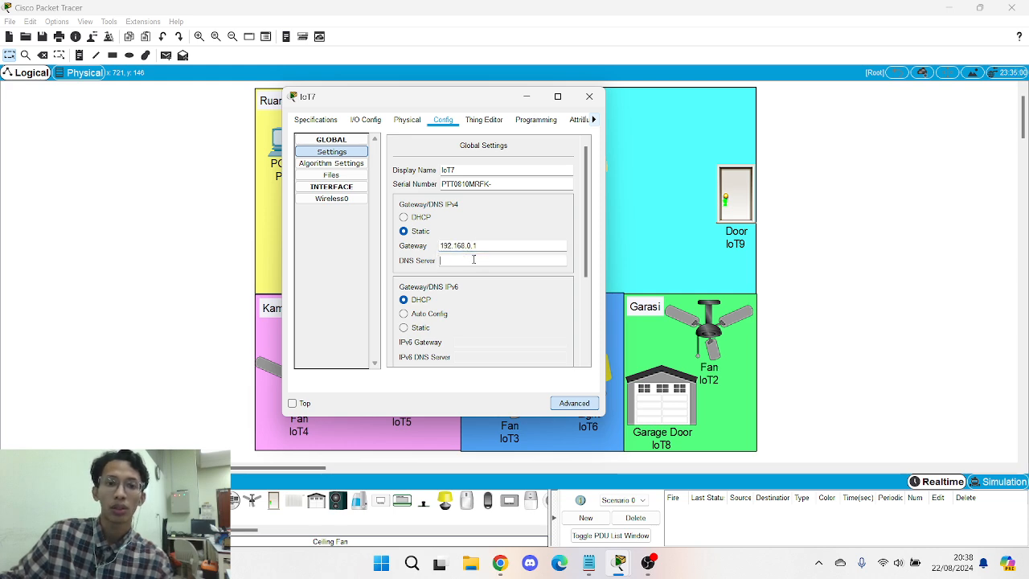
{"action": "type", "text": "8"}
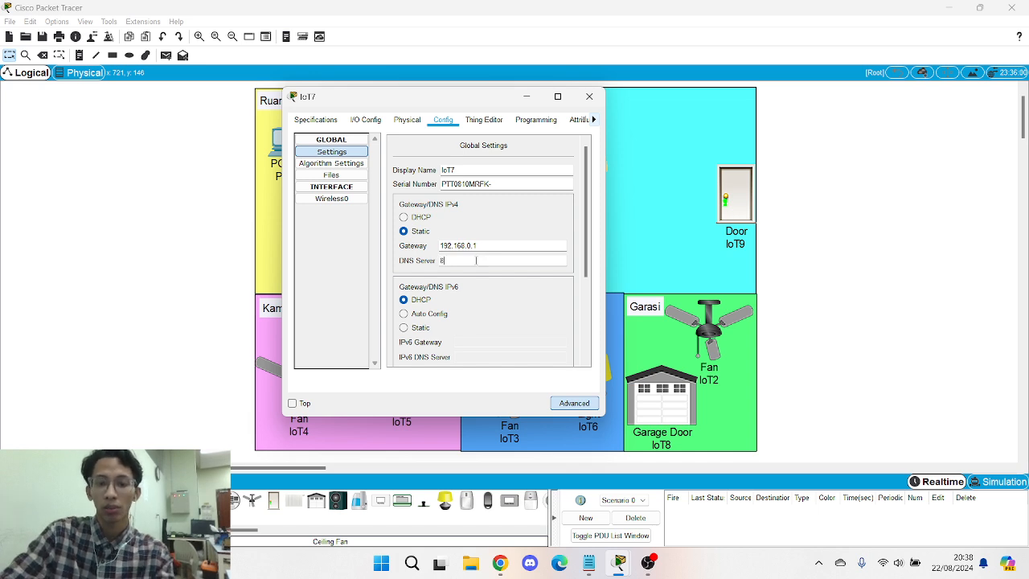
{"action": "type", "text": ".8.4.4"}
- Connect IoT7 to remote IoT server 192.168.0.1 with the server login, then close its window
{"action": "scroll", "coordinate": [475, 263], "scroll_direction": "down", "scroll_amount": 5}
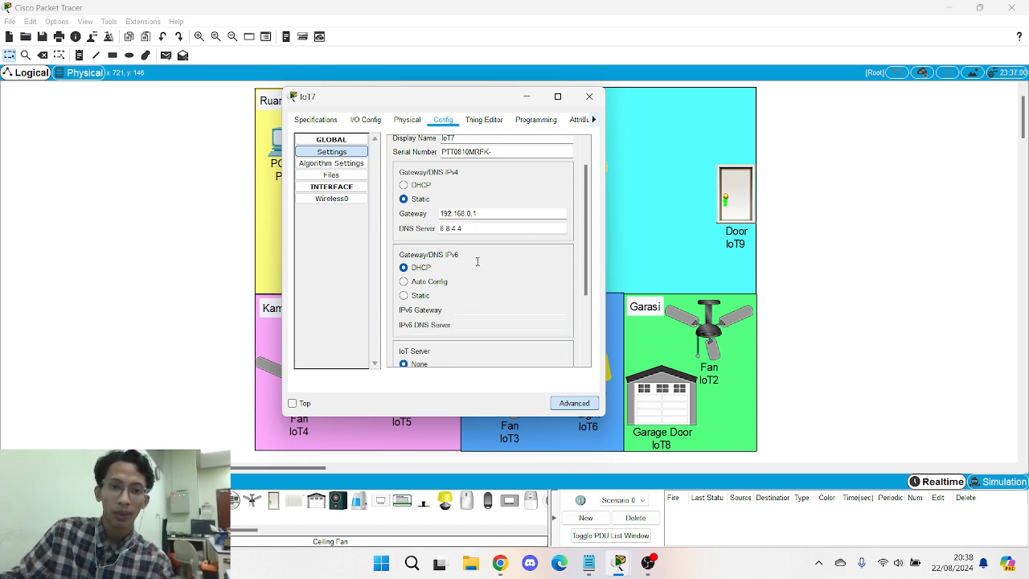
{"action": "left_click", "coordinate": [404, 287]}
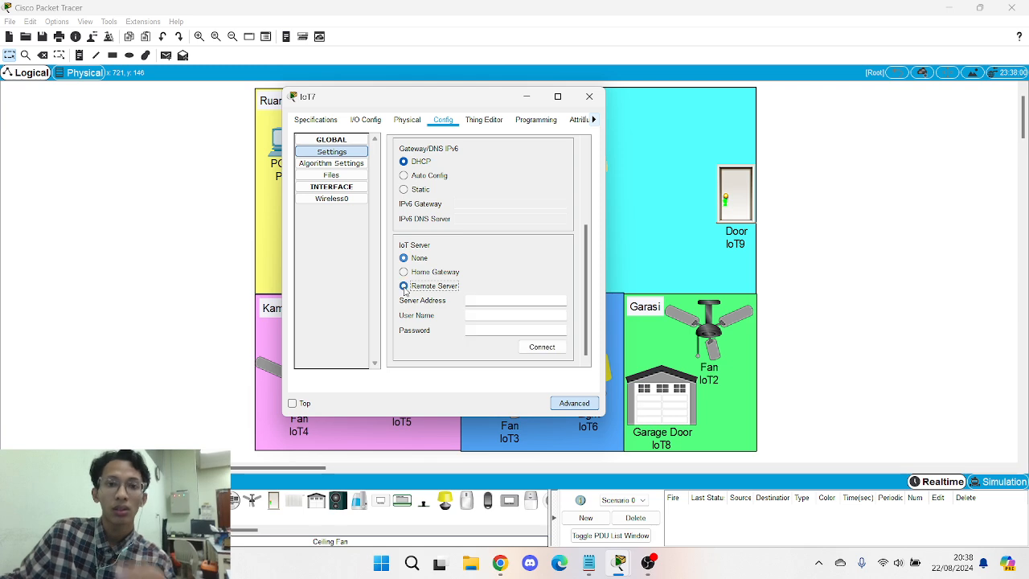
{"action": "left_click", "coordinate": [492, 301]}
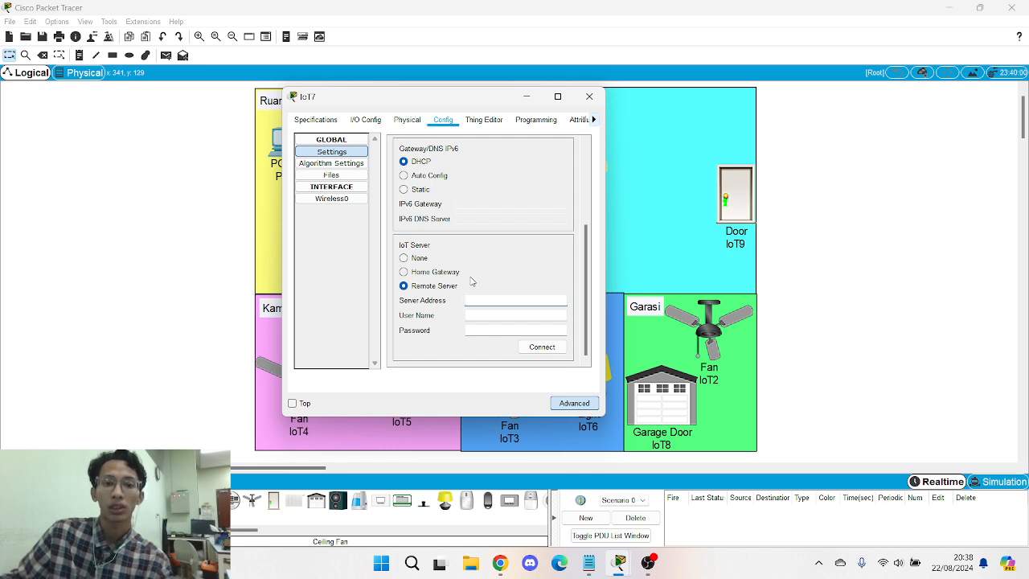
{"action": "type", "text": "192.168.0.1"}
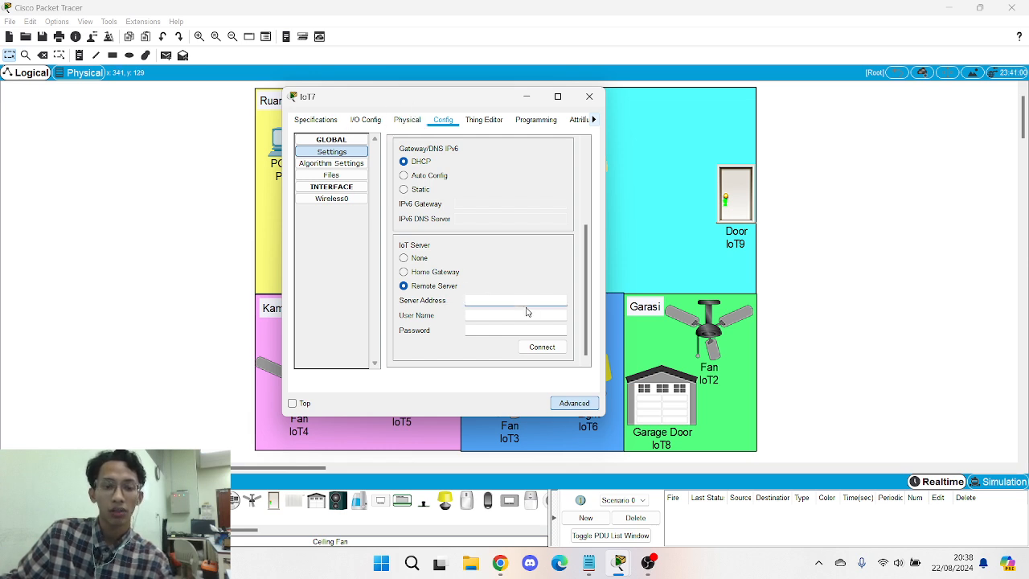
{"action": "left_click", "coordinate": [488, 316]}
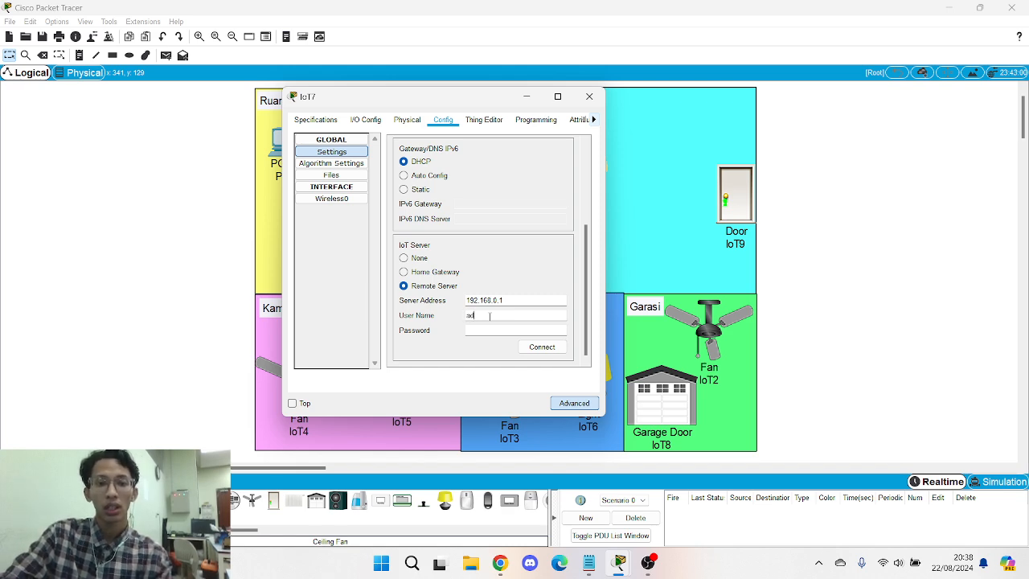
{"action": "type", "text": "admin"}
{"action": "key", "text": "Tab"}
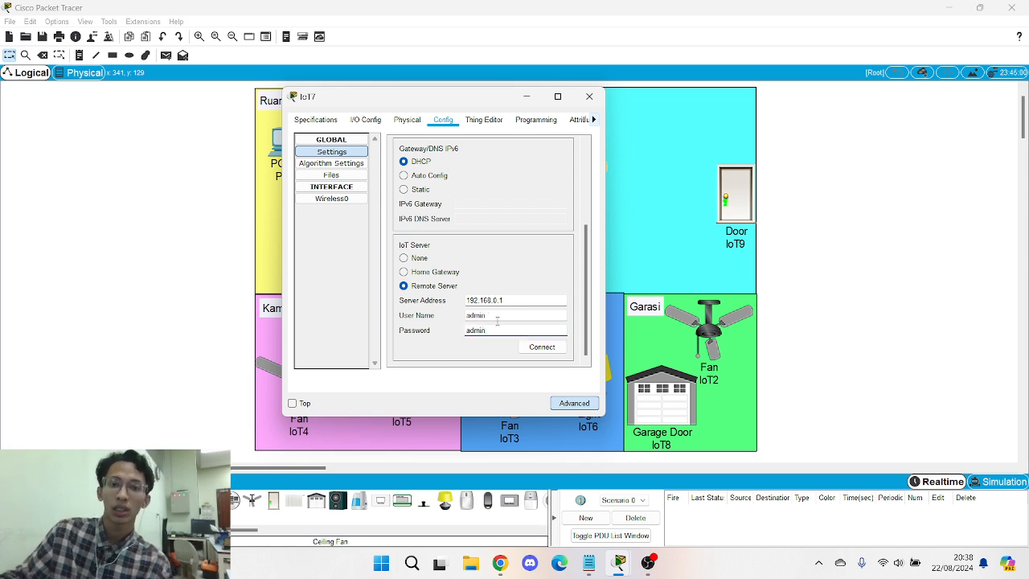
{"action": "left_click", "coordinate": [541, 346]}
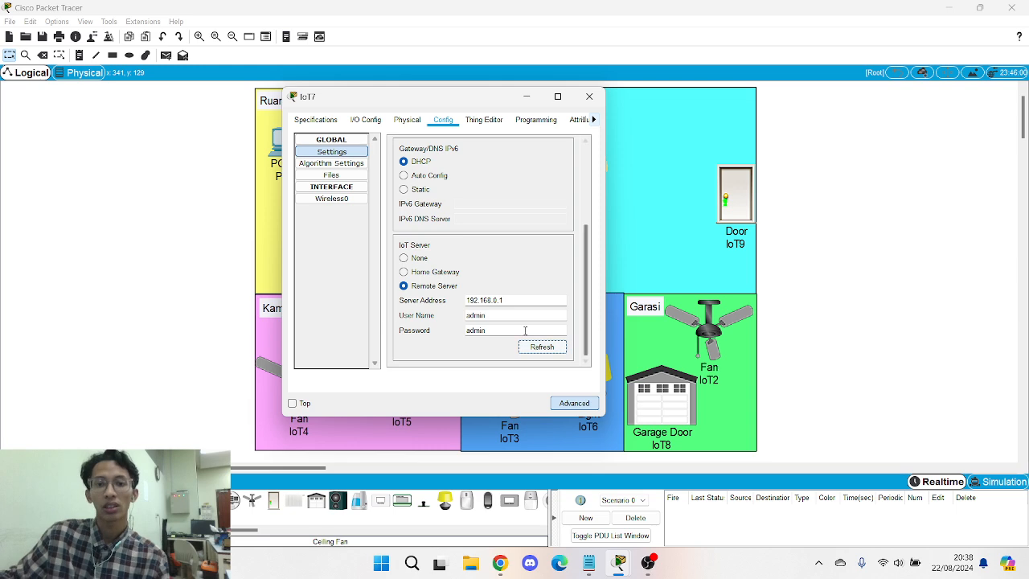
{"action": "left_click", "coordinate": [589, 97]}
- Fit Light IoT6 with the PT-IOT-NM-1W wireless network adapter
{"action": "left_click", "coordinate": [589, 366]}
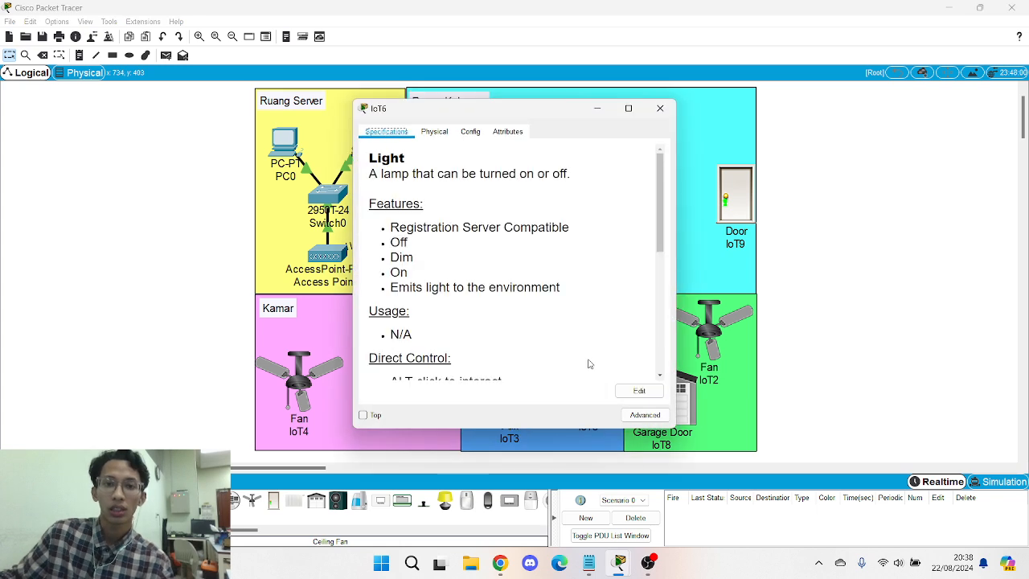
{"action": "left_click", "coordinate": [645, 415]}
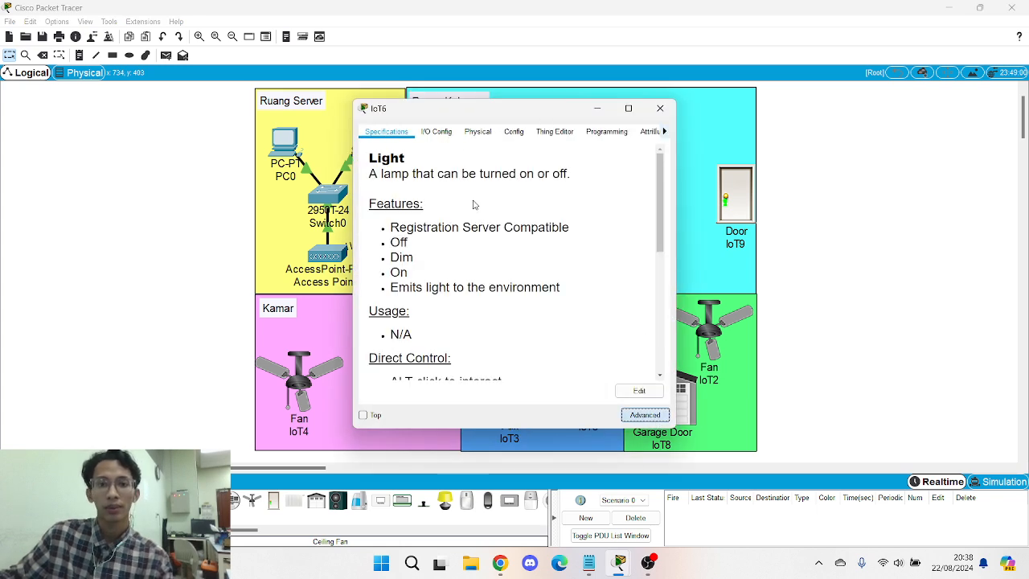
{"action": "left_click", "coordinate": [447, 132]}
{"action": "left_click", "coordinate": [538, 151]}
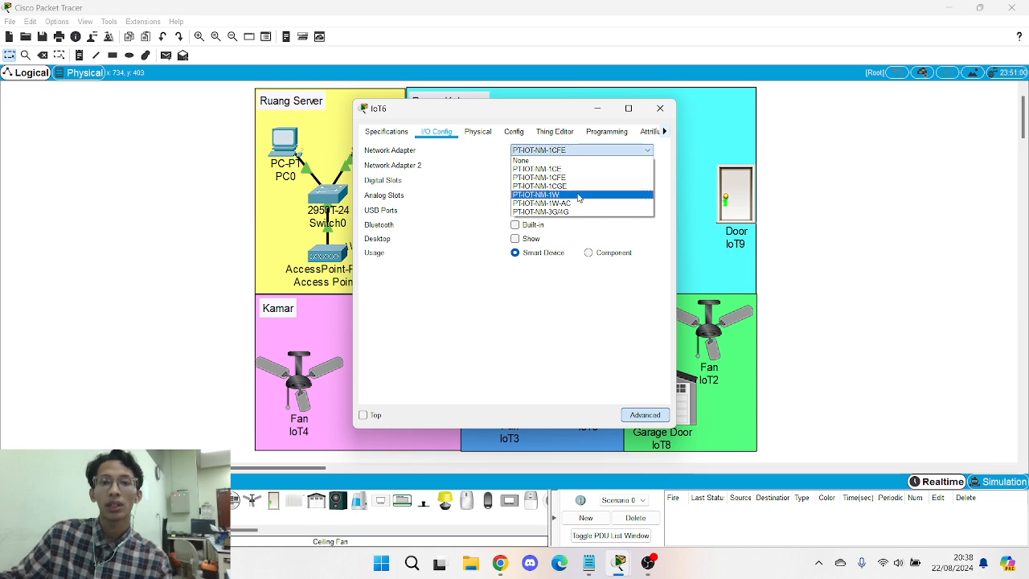
{"action": "left_click", "coordinate": [578, 195]}
- Set IoT6's wireless network name to SMARTHOME with WPA2-PSK security and the pass phrase
{"action": "left_click", "coordinate": [514, 131]}
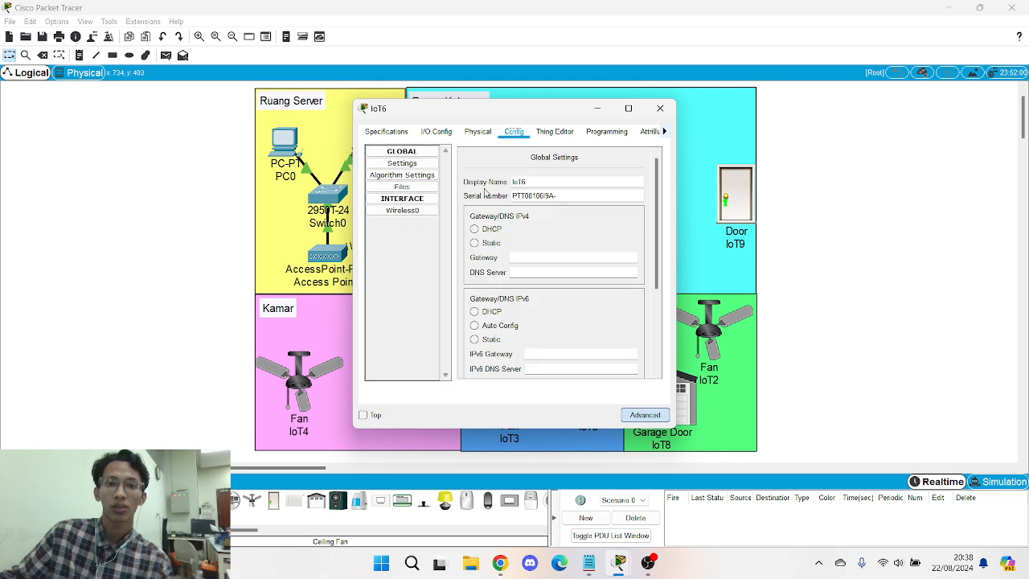
{"action": "left_click", "coordinate": [402, 210]}
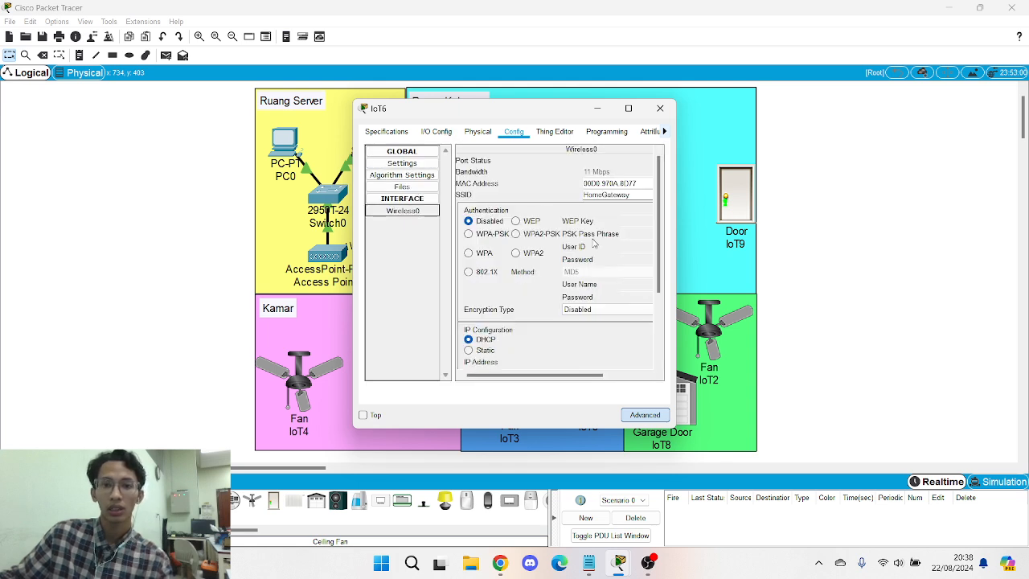
{"action": "left_click_drag", "start_coordinate": [643, 194], "coordinate": [580, 194]}
{"action": "key", "text": "Caps_Lock"}
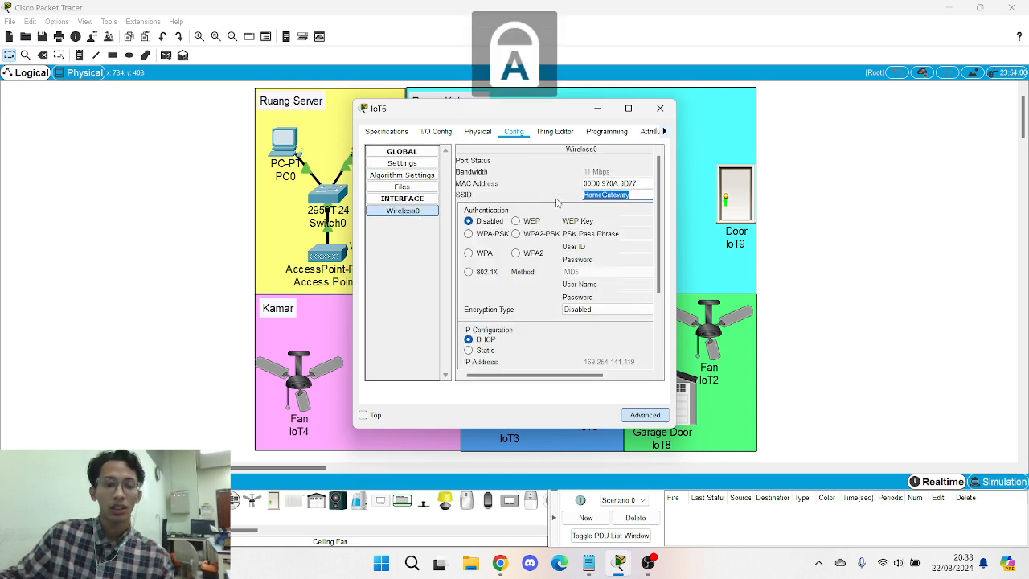
{"action": "type", "text": "SMARTJO"}
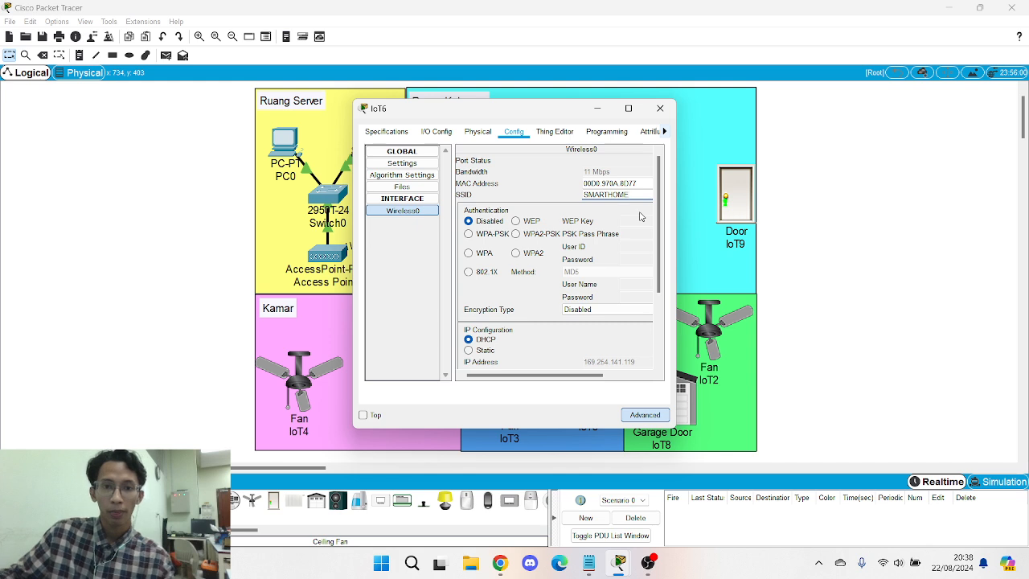
{"action": "left_click", "coordinate": [517, 234]}
{"action": "left_click", "coordinate": [629, 237]}
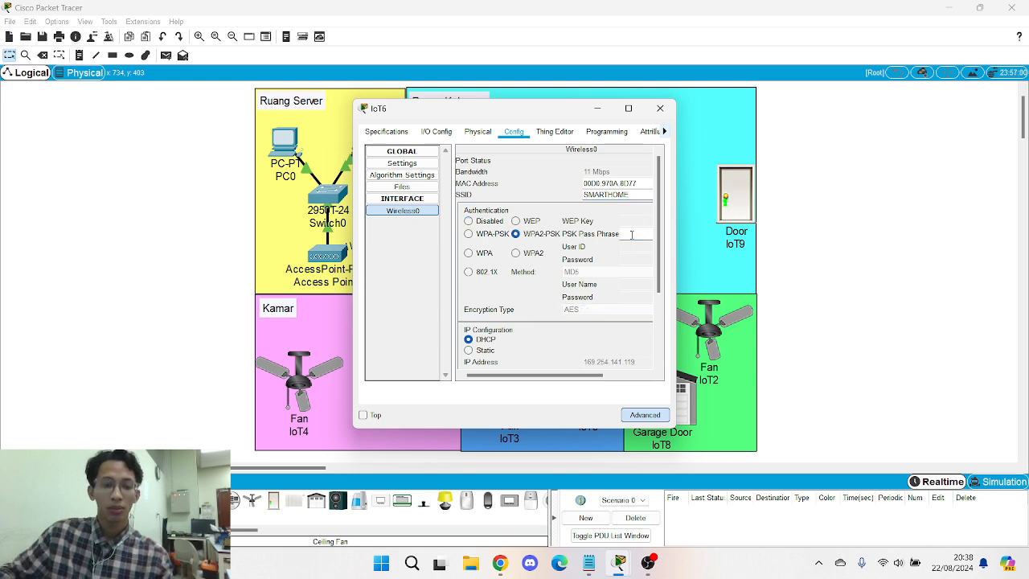
{"action": "type", "text": "AD"}
{"action": "key", "text": "BackSpace"}
{"action": "key", "text": "BackSpace"}
{"action": "key", "text": "Caps_Lock"}
{"action": "type", "text": "admin123"}
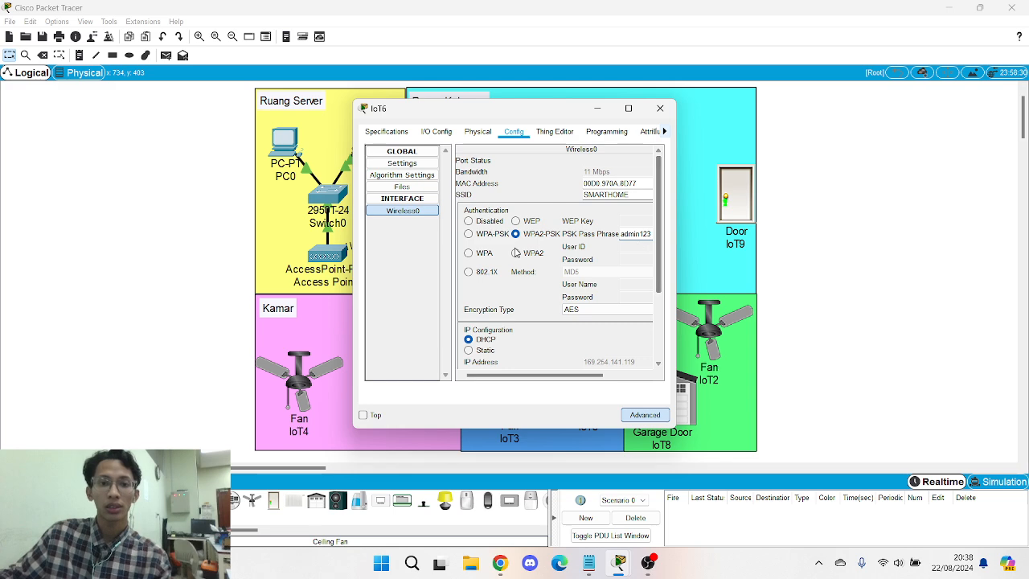
- Give IoT6 static IP 192.168.0.12 with subnet mask 255.255.255.0
{"action": "scroll", "coordinate": [516, 250], "scroll_direction": "down", "scroll_amount": 3}
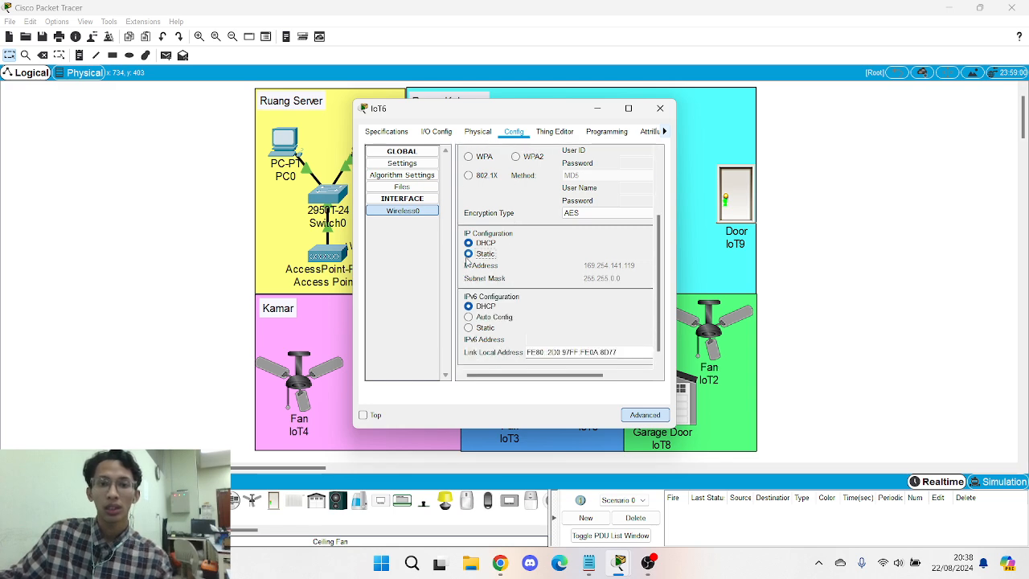
{"action": "left_click", "coordinate": [468, 254]}
{"action": "type", "text": "192.168.0.1"}
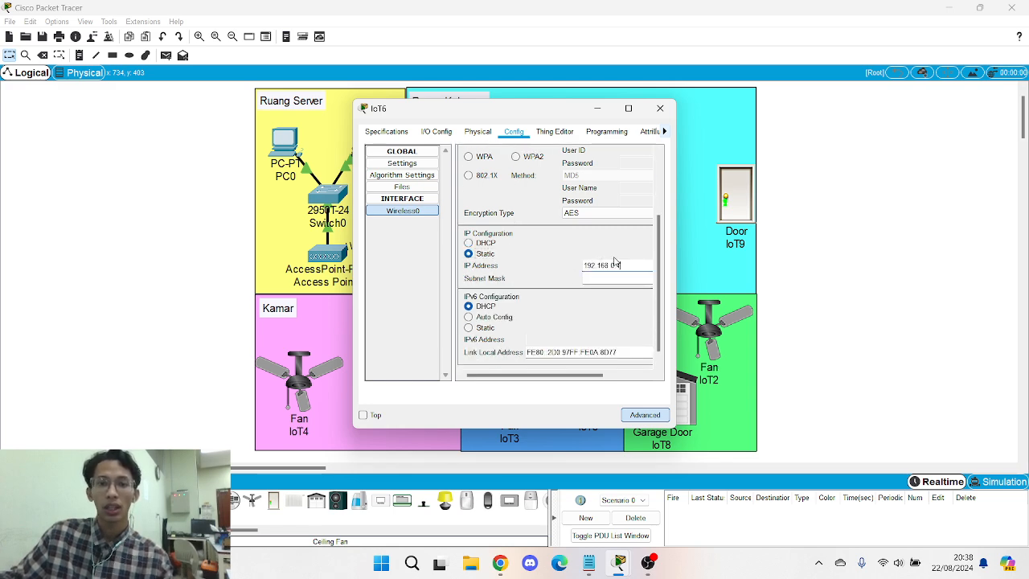
{"action": "type", "text": "2"}
{"action": "left_click", "coordinate": [636, 278]}
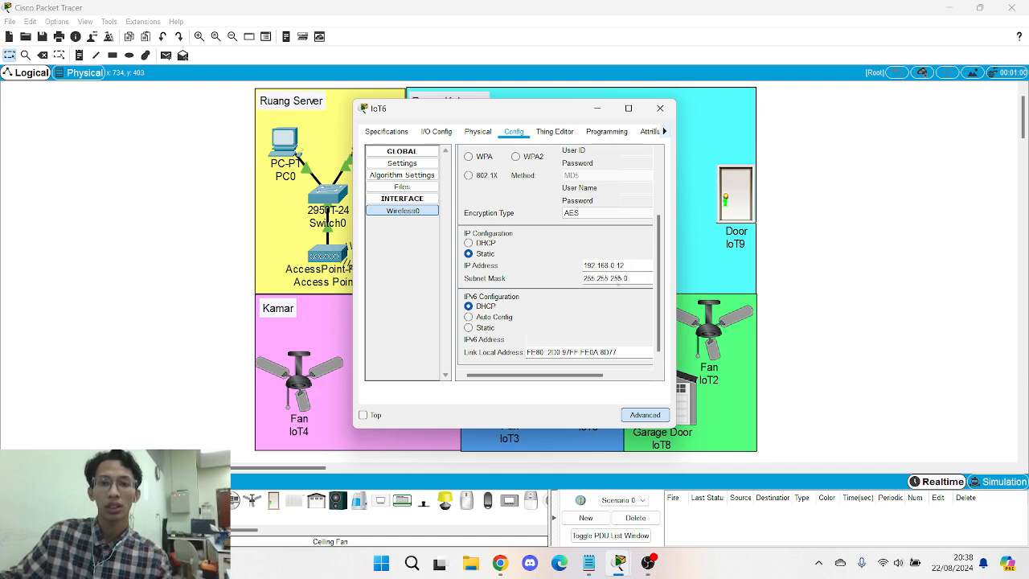
{"action": "scroll", "coordinate": [571, 322], "scroll_direction": "down", "scroll_amount": 1}
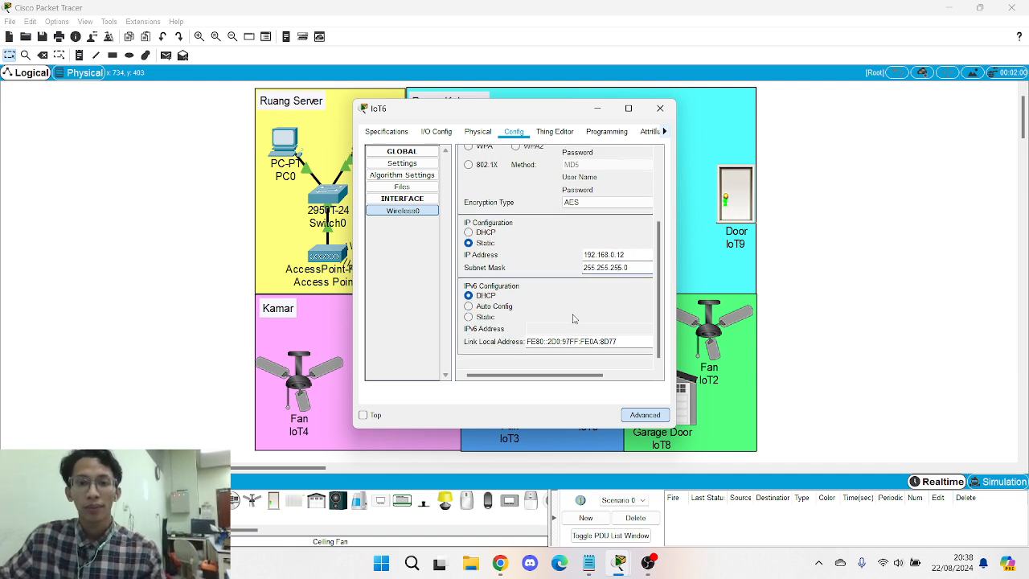
{"action": "left_click", "coordinate": [403, 163]}
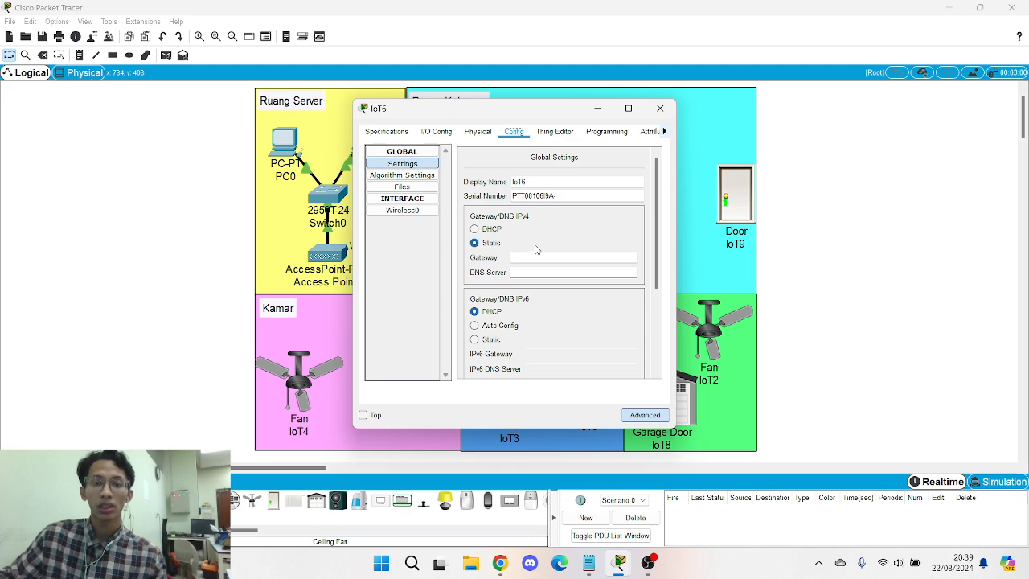
- Enter IoT6's gateway 192.168.0.1, log it into remote IoT server 192.168.0.1, and close the window
{"action": "type", "text": "192.168.0.1"}
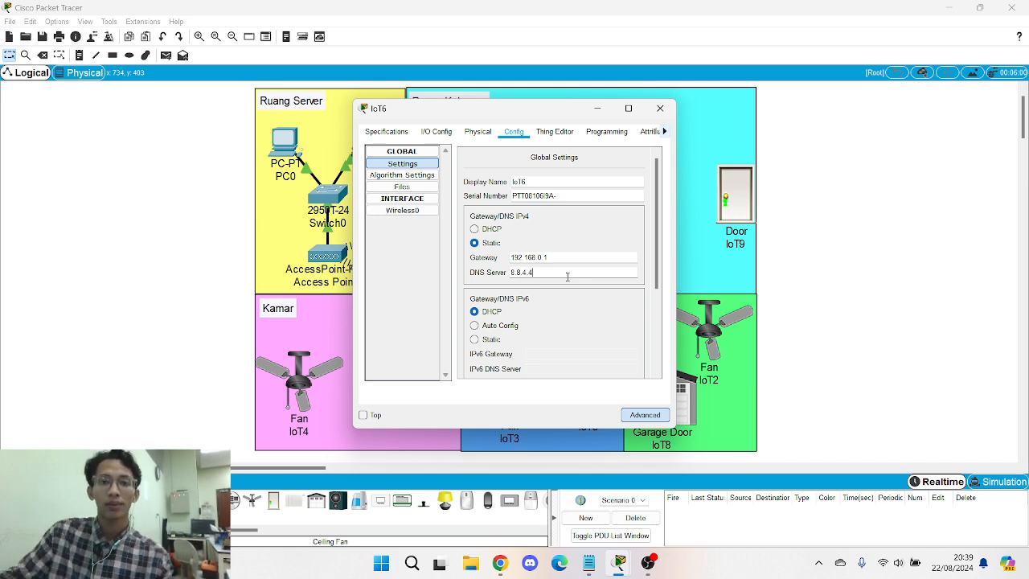
{"action": "scroll", "coordinate": [567, 276], "scroll_direction": "down", "scroll_amount": 3}
{"action": "left_click", "coordinate": [474, 298]}
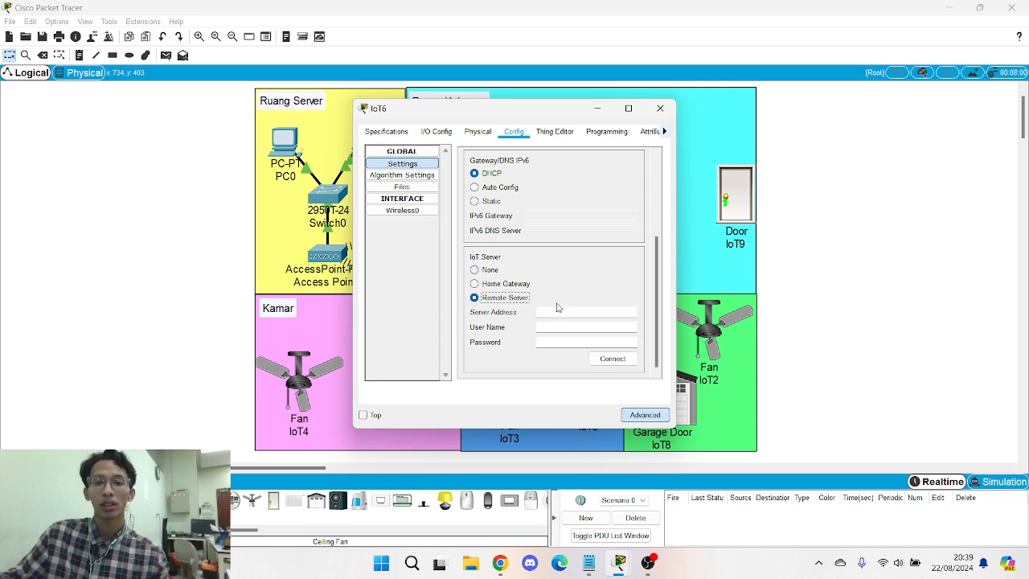
{"action": "type", "text": "192.168.0.1"}
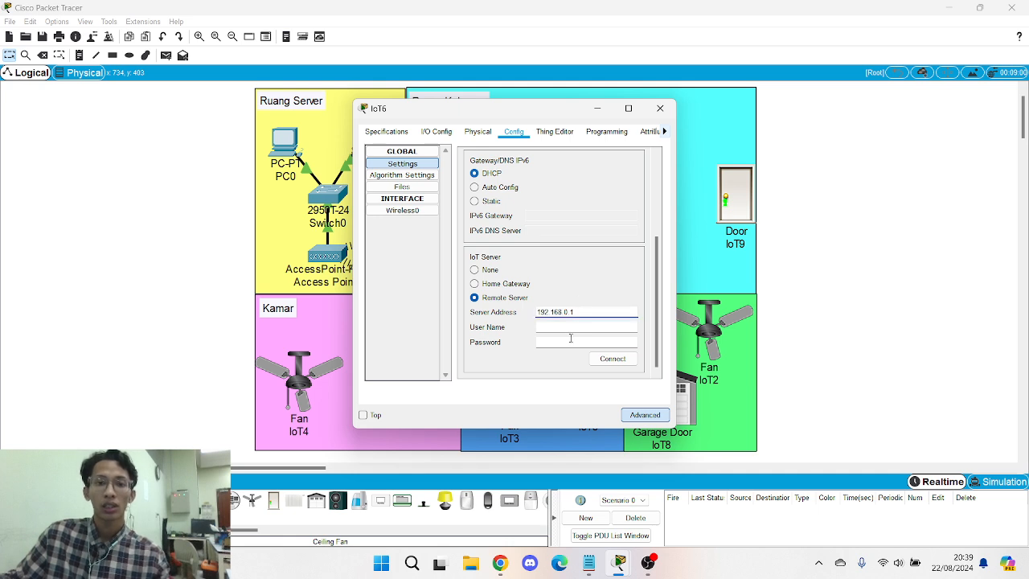
{"action": "left_click", "coordinate": [567, 328]}
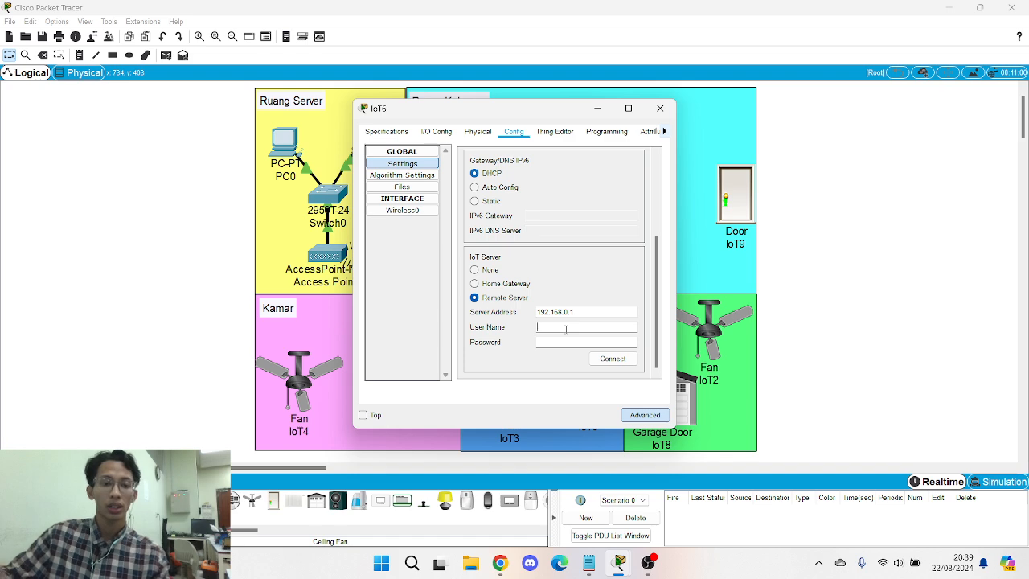
{"action": "type", "text": "admin"}
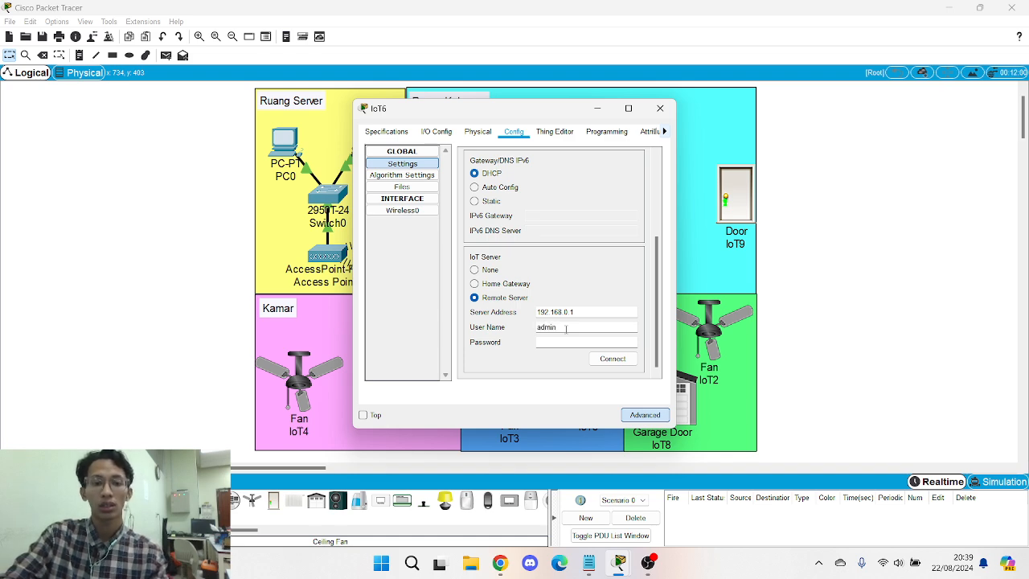
{"action": "key", "text": "Tab"}
{"action": "type", "text": "ad"}
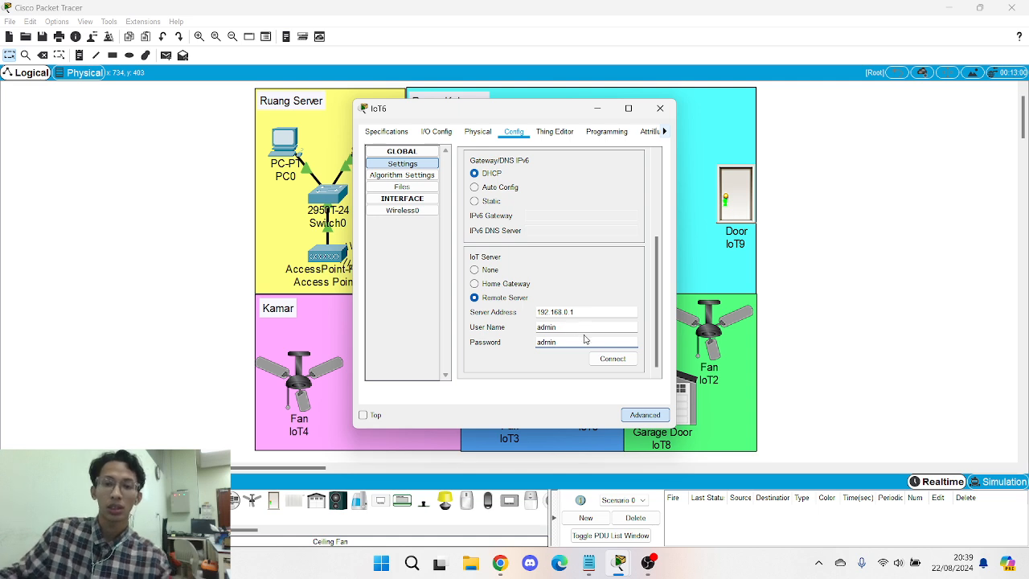
{"action": "left_click", "coordinate": [613, 359]}
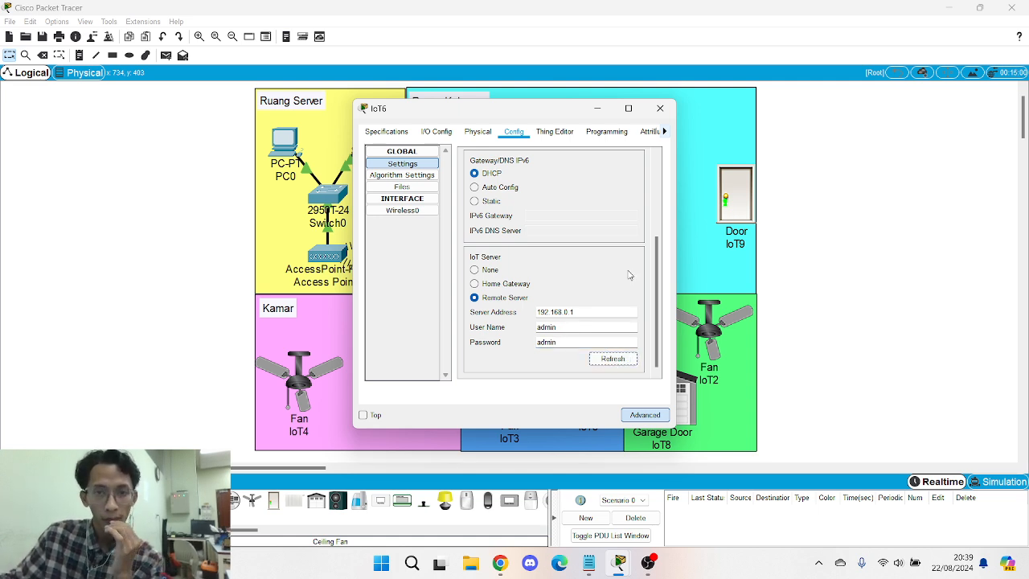
{"action": "left_click", "coordinate": [660, 108]}
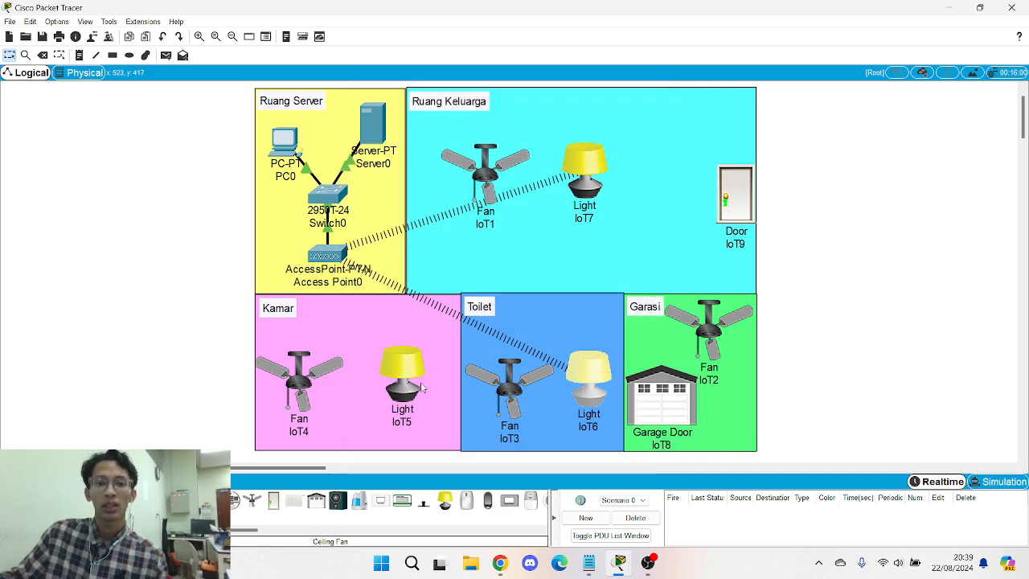
- Fit Light IoT5 with the PT-IOT-NM-1W wireless network adapter
{"action": "left_click", "coordinate": [396, 378]}
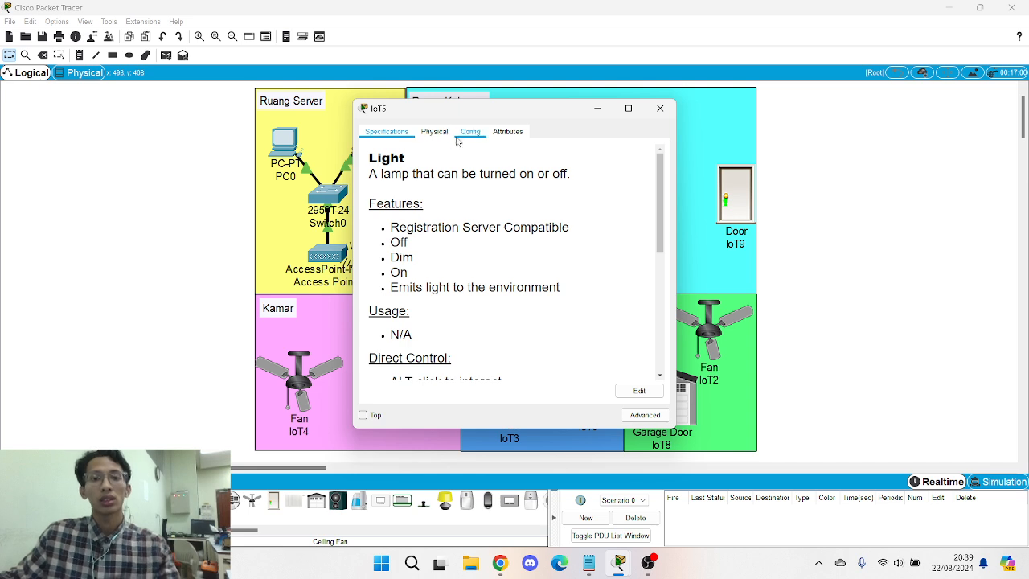
{"action": "left_click", "coordinate": [645, 414]}
{"action": "left_click", "coordinate": [437, 131]}
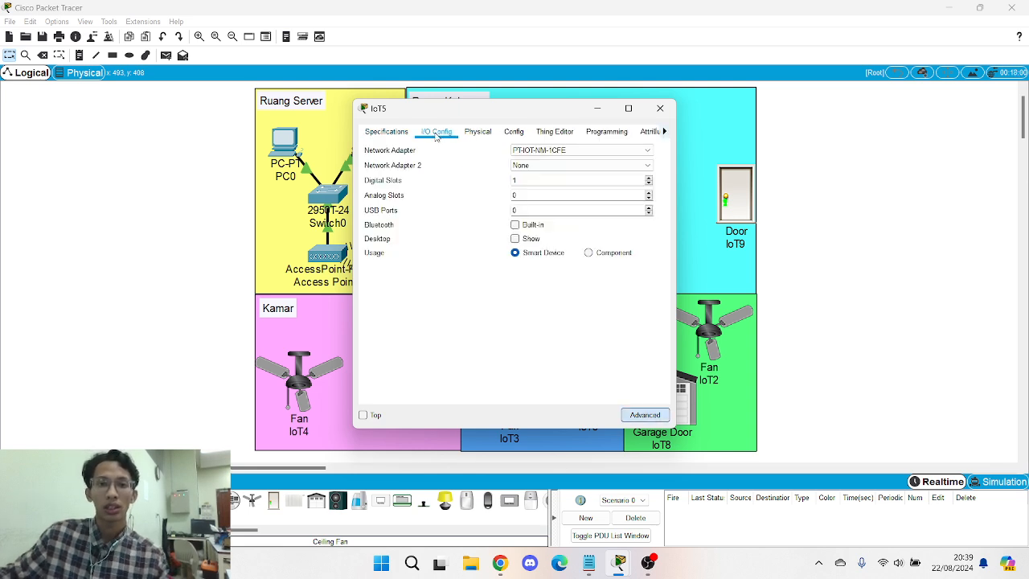
{"action": "left_click", "coordinate": [579, 150]}
{"action": "left_click", "coordinate": [550, 195]}
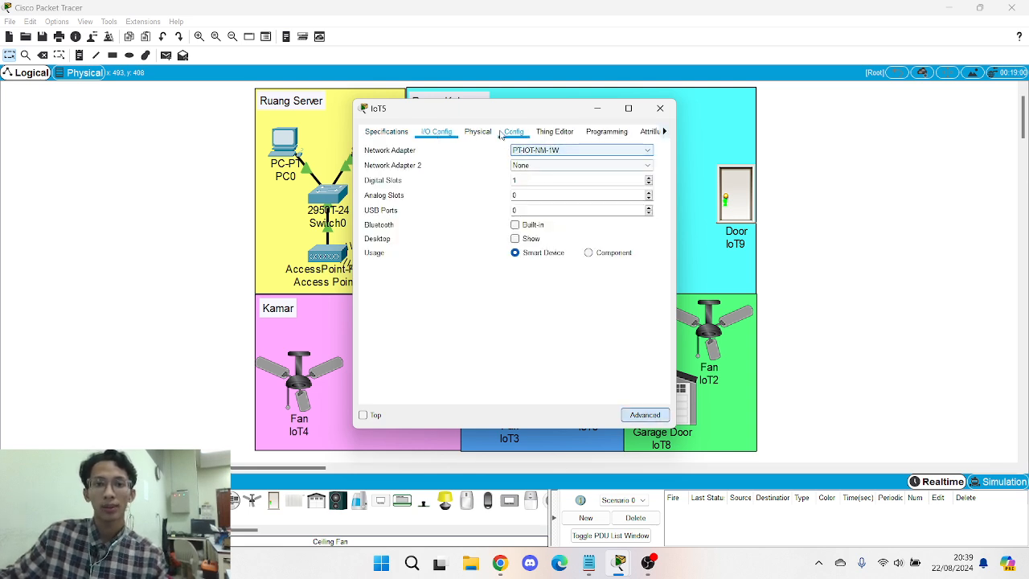
- Set IoT5's wireless SSID to SMARTHOME with WPA2-PSK and the pass phrase
{"action": "left_click", "coordinate": [514, 131]}
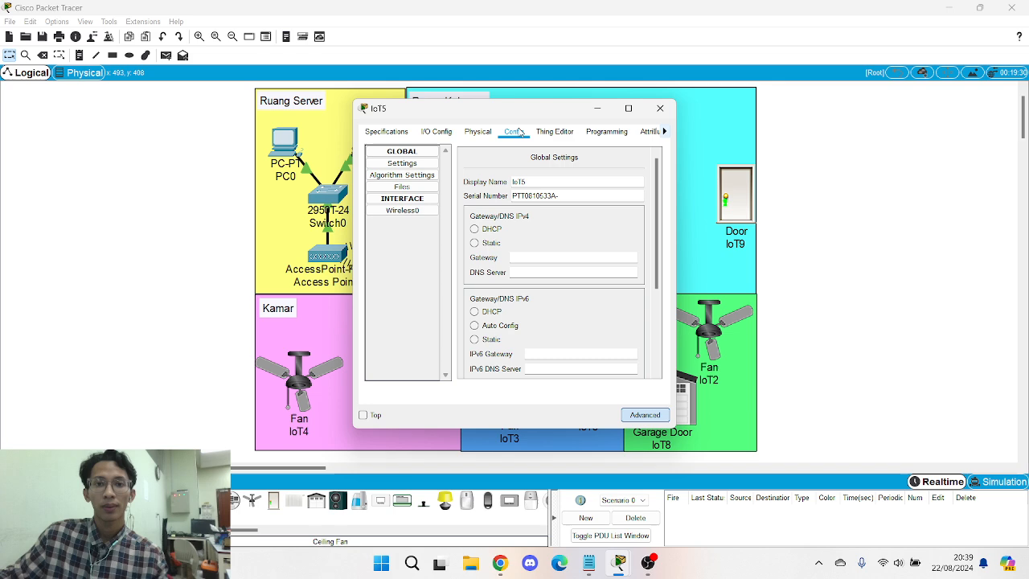
{"action": "left_click", "coordinate": [402, 210]}
{"action": "left_click_drag", "start_coordinate": [632, 196], "coordinate": [568, 196]}
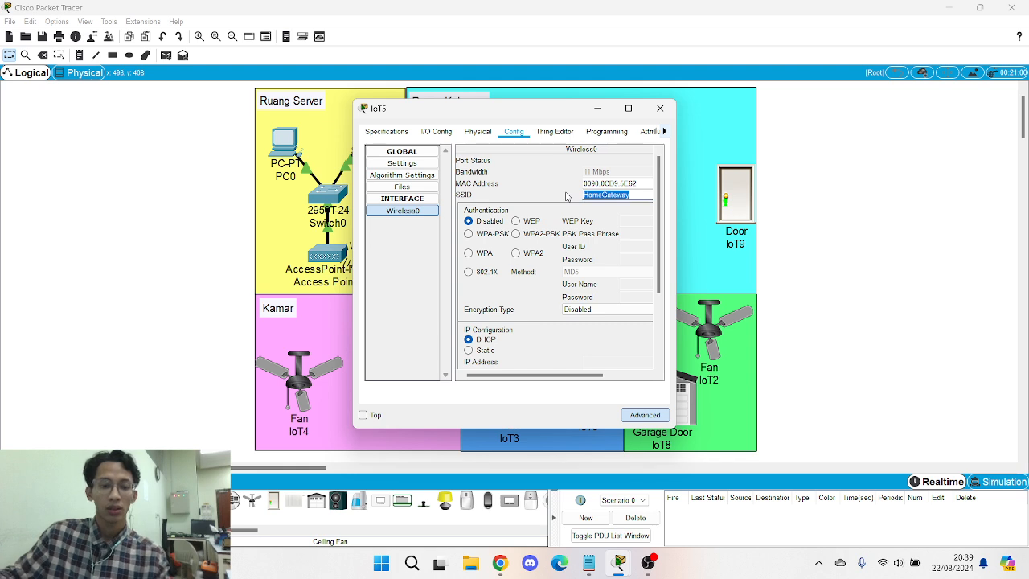
{"action": "key", "text": "Caps_Lock"}
{"action": "type", "text": "SMART"}
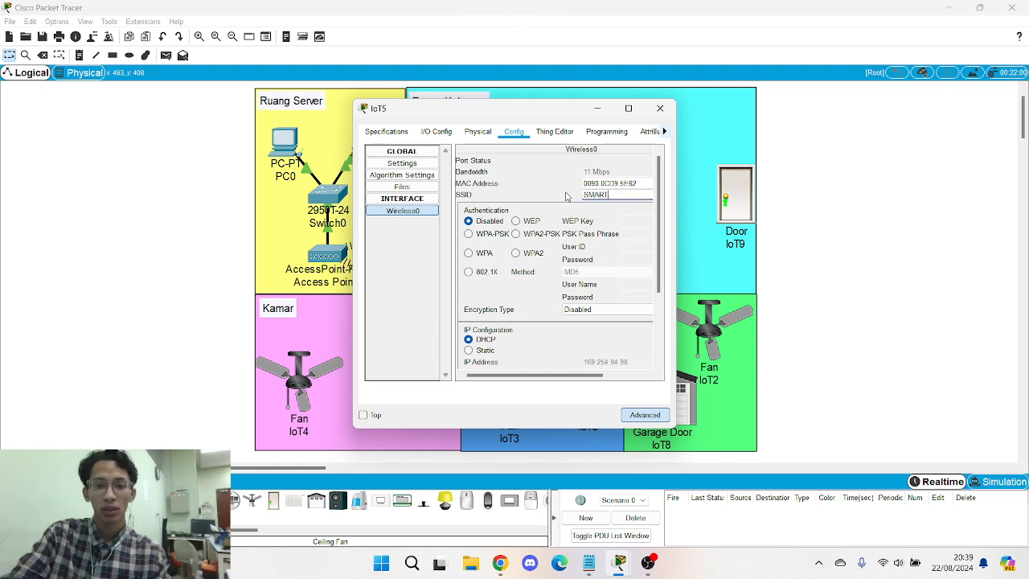
{"action": "type", "text": "HOME"}
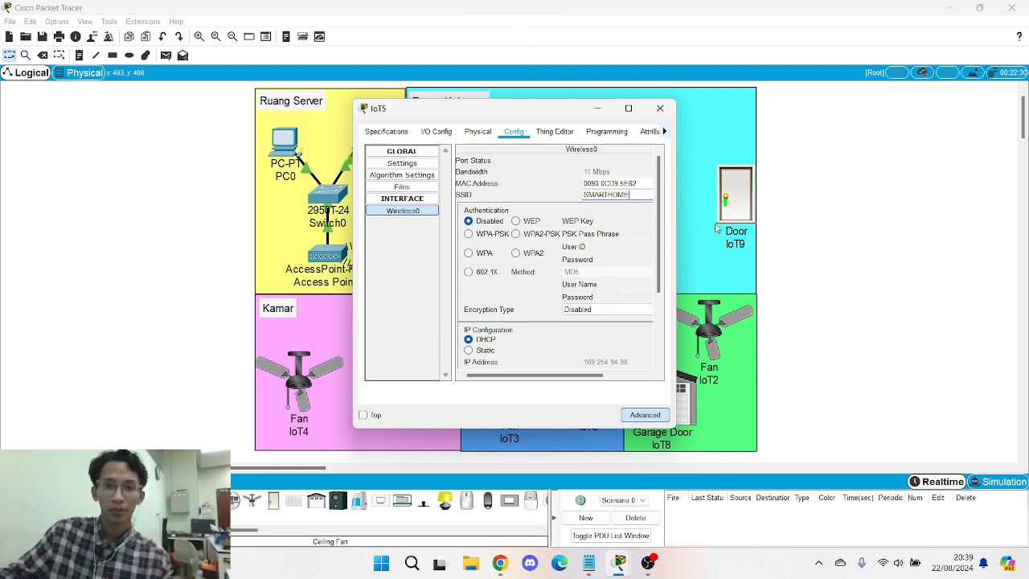
{"action": "left_click", "coordinate": [545, 233]}
{"action": "key", "text": "Caps_Lock"}
{"action": "type", "text": "adm"}
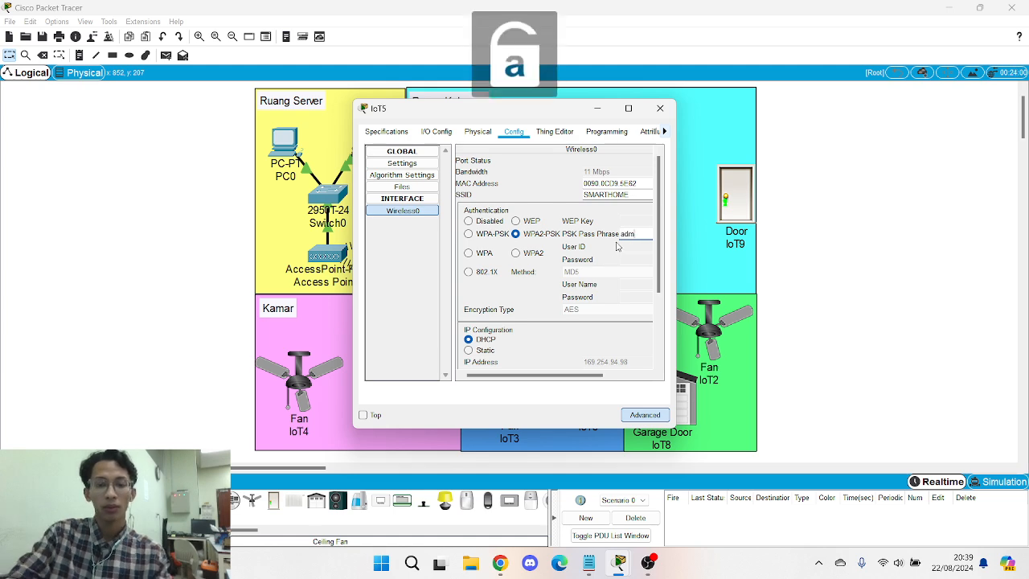
{"action": "type", "text": "in"}
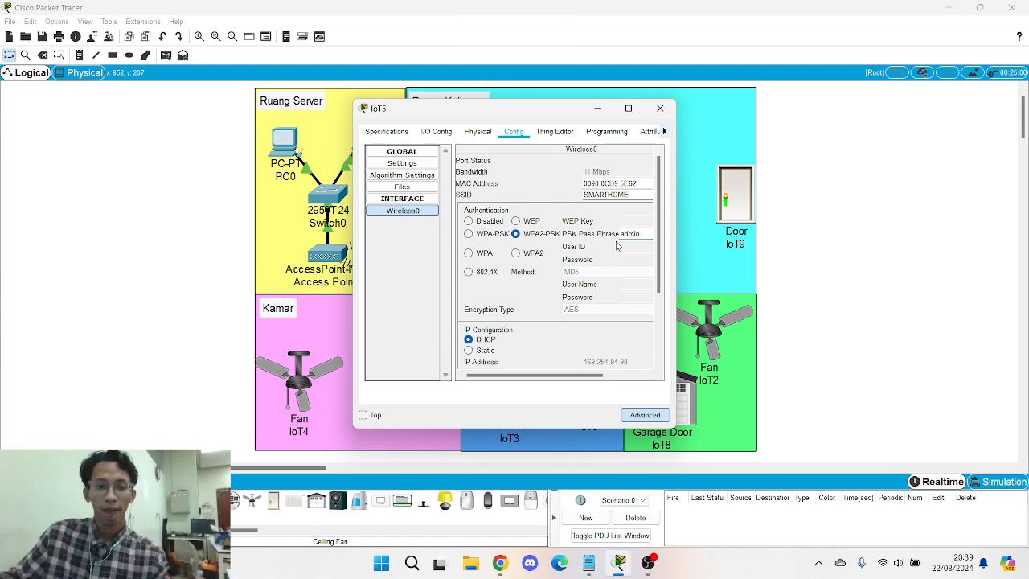
{"action": "type", "text": "123"}
- Give IoT5 static IP 192.168.0.13 with subnet mask 255.255.255.0
{"action": "scroll", "coordinate": [618, 246], "scroll_direction": "down", "scroll_amount": 2}
{"action": "left_click", "coordinate": [470, 318]}
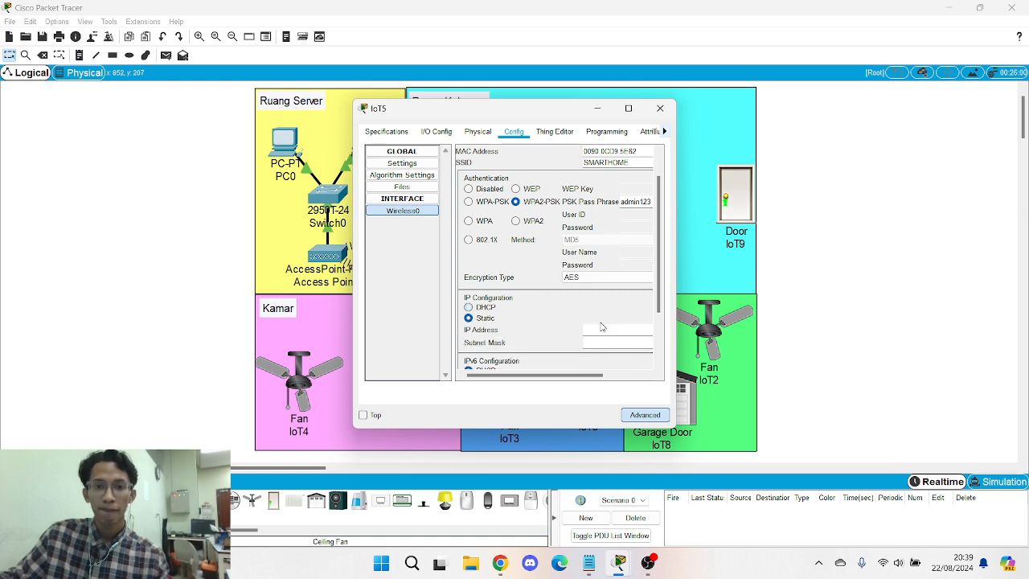
{"action": "type", "text": "192.168.0."}
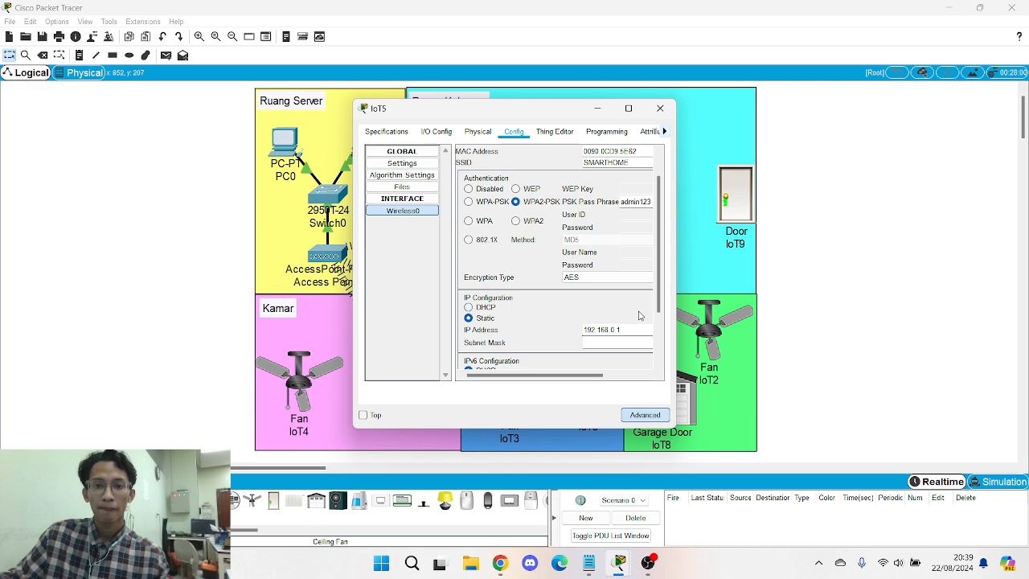
{"action": "type", "text": "13"}
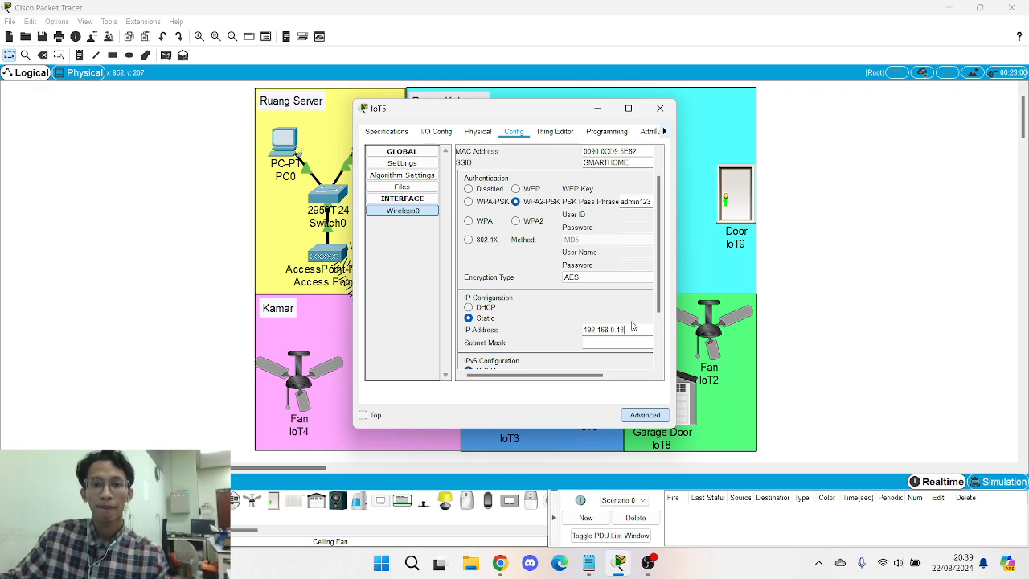
{"action": "left_click", "coordinate": [618, 343]}
{"action": "scroll", "coordinate": [624, 325], "scroll_direction": "down", "scroll_amount": 2}
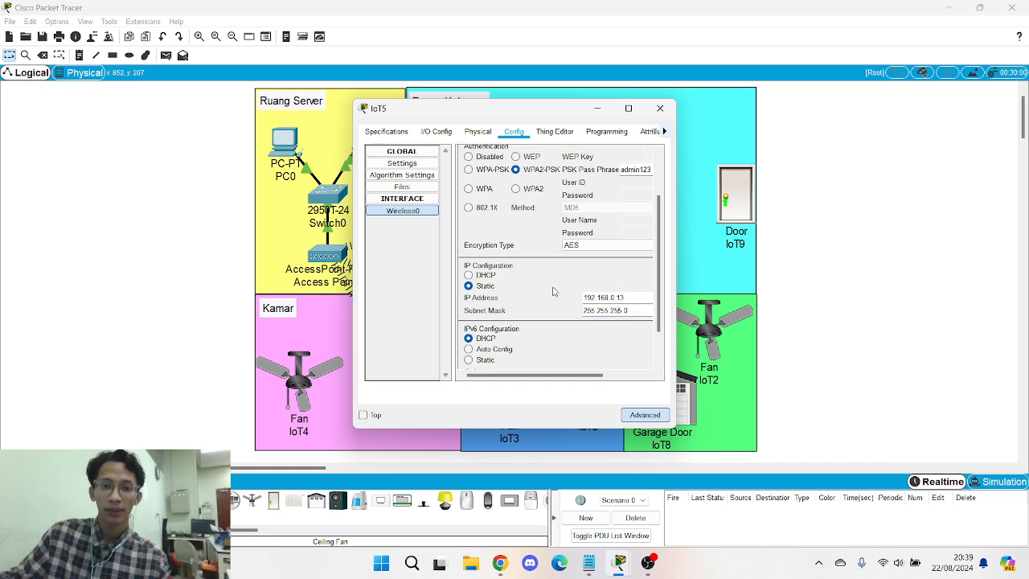
- Set IoT5's default gateway to 192.168.0.1 and DNS server to 8.8.4.4
{"action": "left_click", "coordinate": [402, 164]}
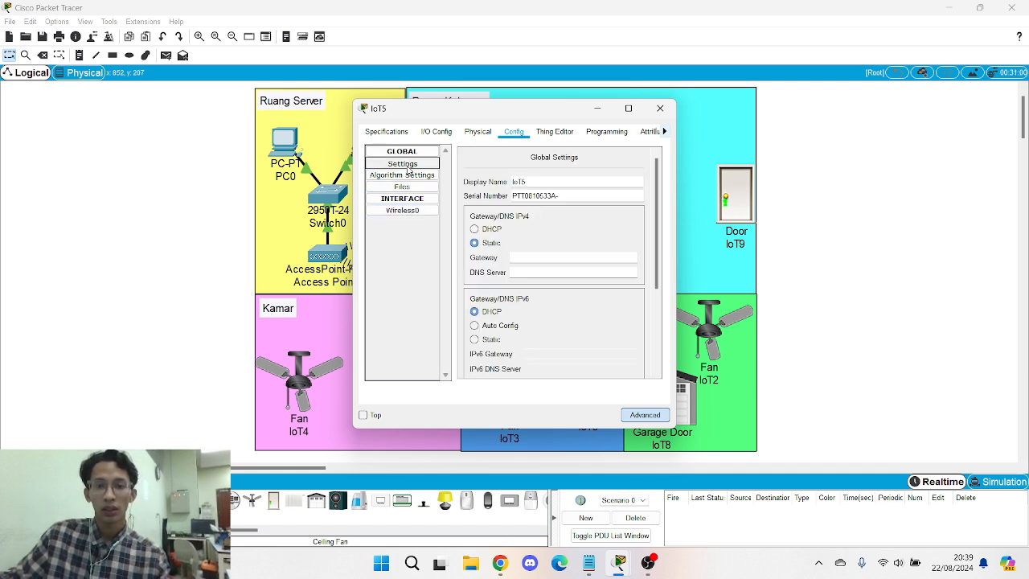
{"action": "left_click", "coordinate": [530, 256]}
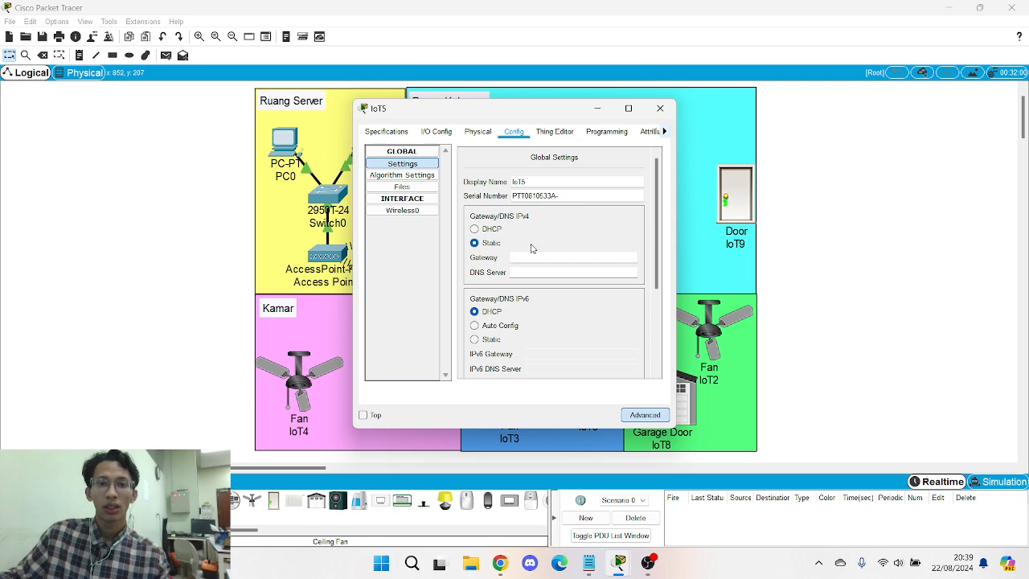
{"action": "type", "text": "192.168.0.1"}
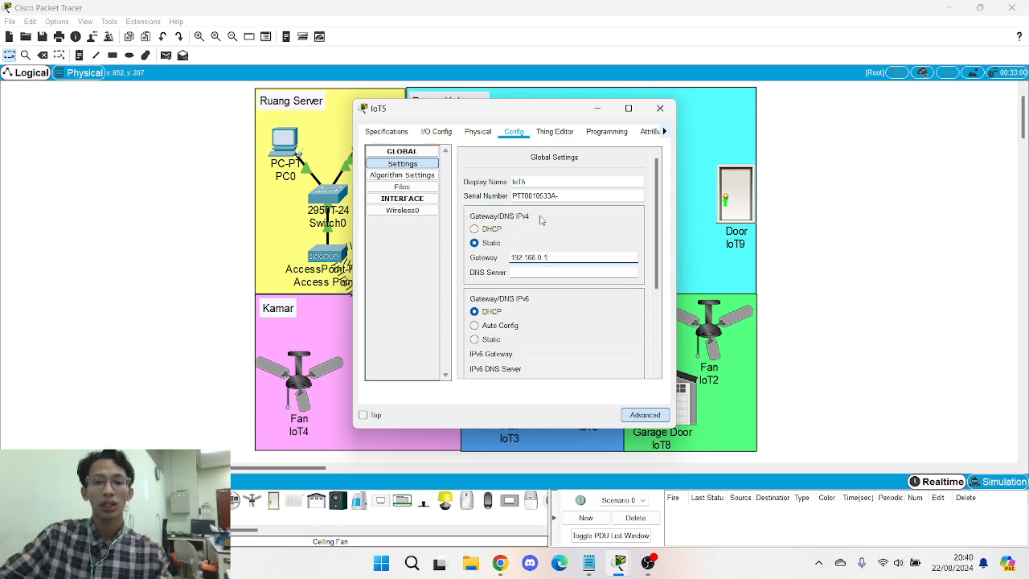
{"action": "left_click", "coordinate": [579, 271]}
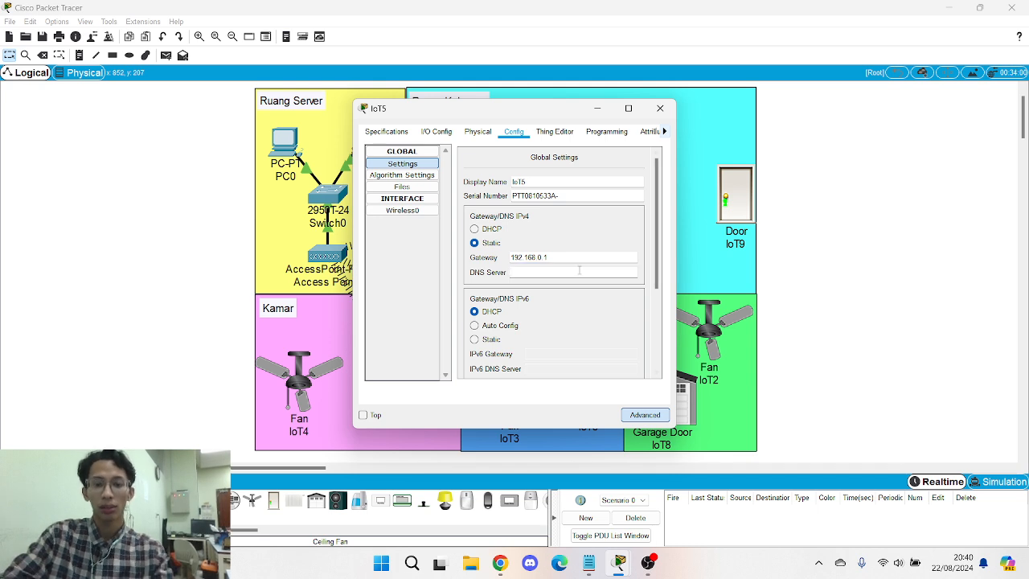
{"action": "type", "text": "8.8.4.4"}
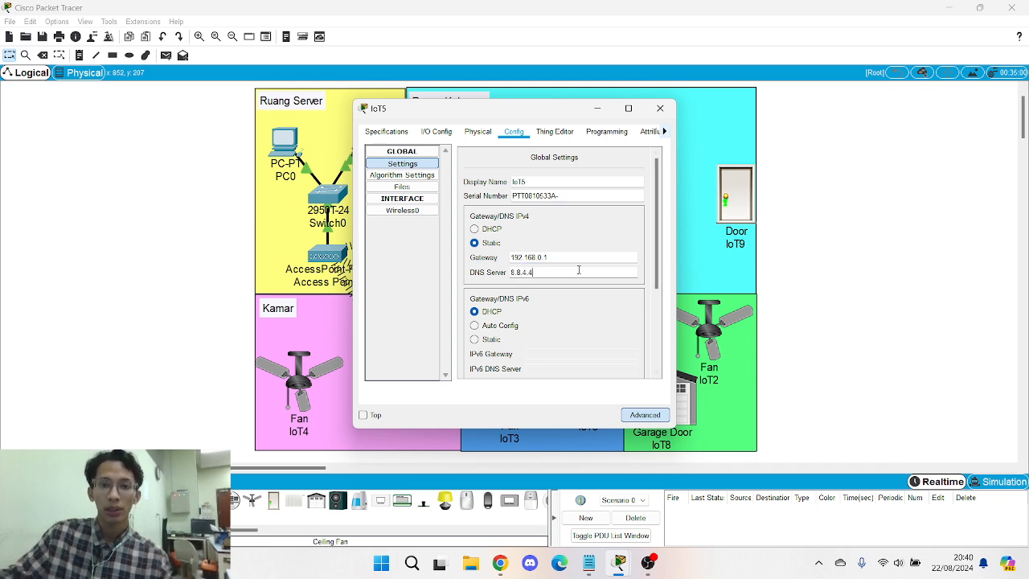
{"action": "scroll", "coordinate": [523, 191], "scroll_direction": "down", "scroll_amount": 2}
{"action": "scroll", "coordinate": [521, 233], "scroll_direction": "down", "scroll_amount": 3}
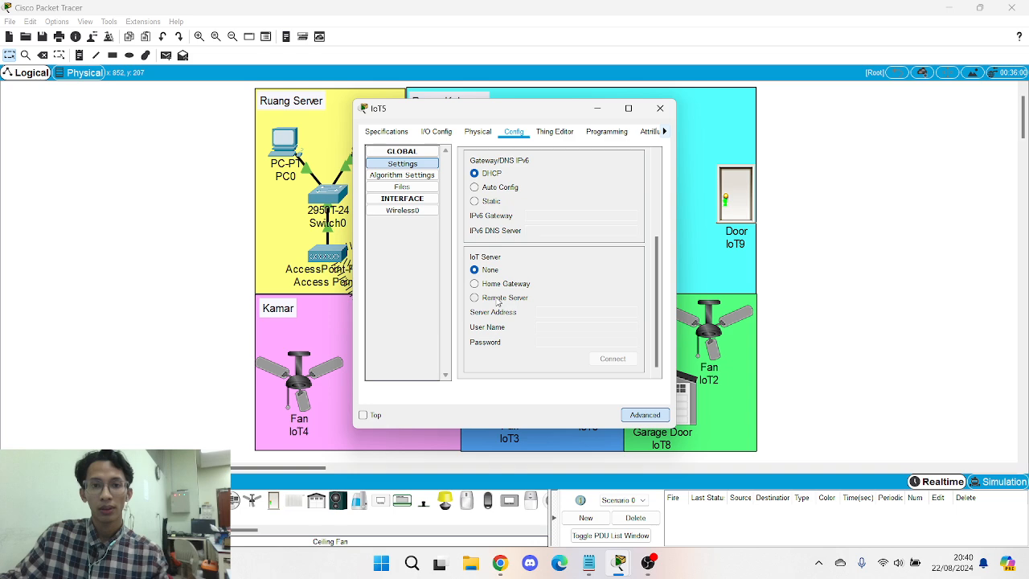
- Connect IoT5 to remote IoT server 192.168.0.1 using the server login
{"action": "left_click", "coordinate": [476, 298]}
{"action": "type", "text": "192.168.0.1"}
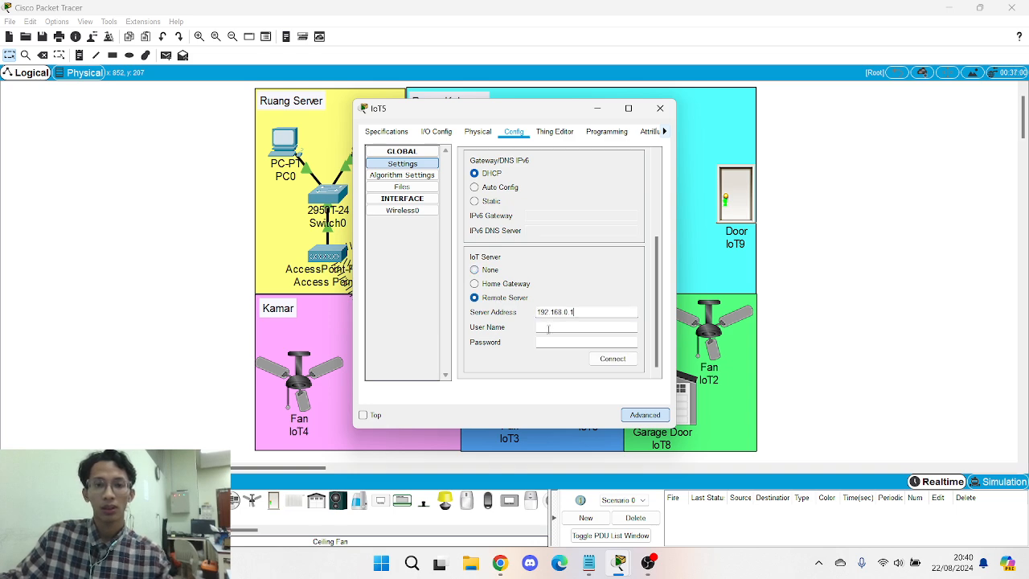
{"action": "left_click", "coordinate": [550, 328]}
{"action": "type", "text": "admin"}
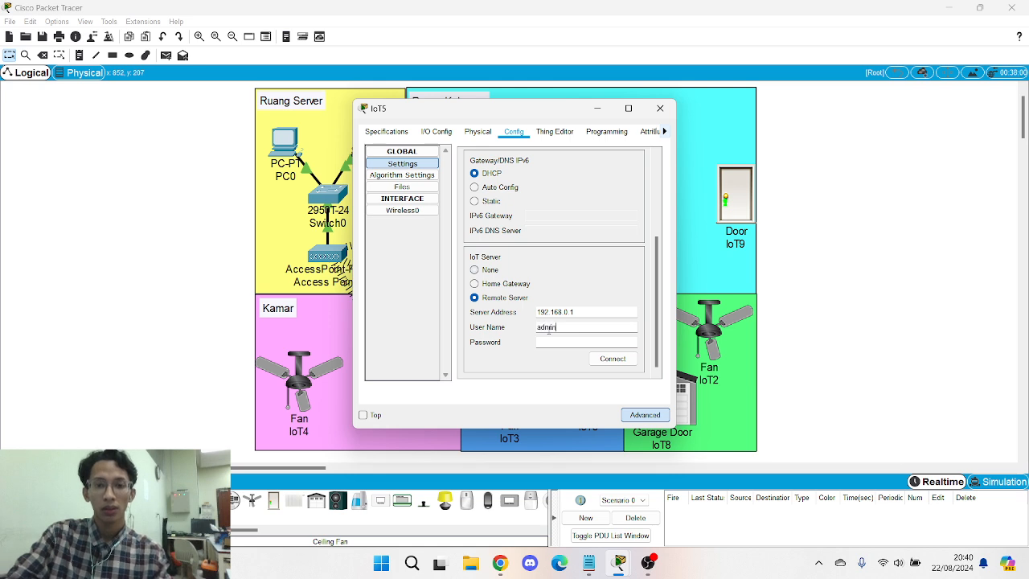
{"action": "key", "text": "Tab"}
{"action": "type", "text": "a"}
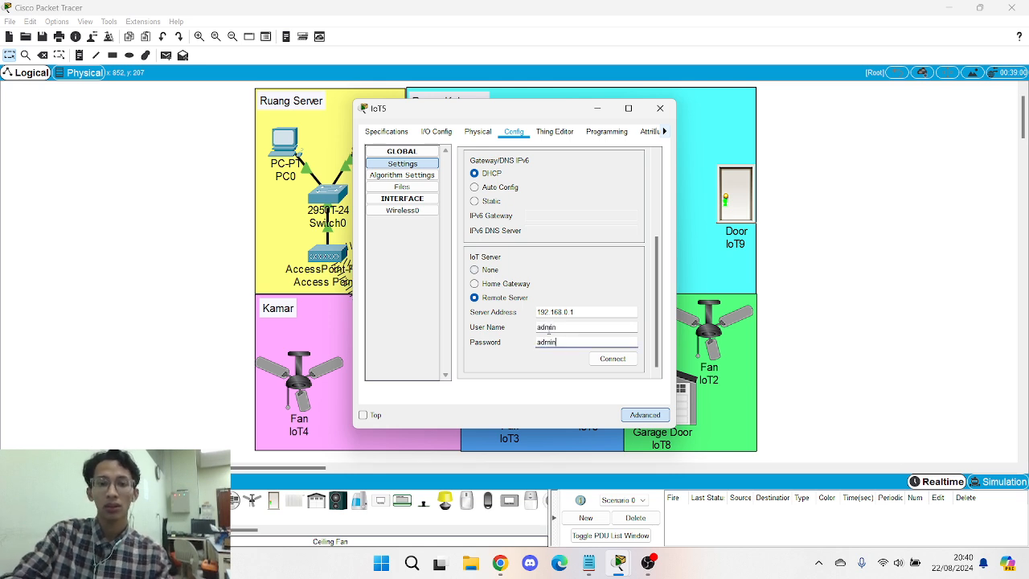
{"action": "left_click", "coordinate": [611, 360]}
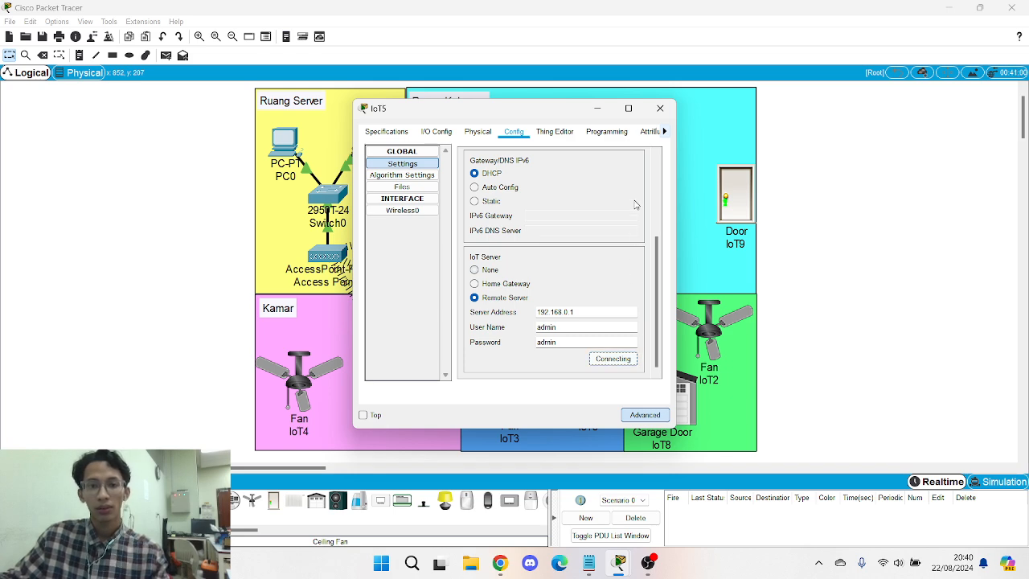
- Close IoT5 and fit Door IoT9 with the PT-IOT-NM-1W wireless adapter
{"action": "left_click", "coordinate": [660, 108]}
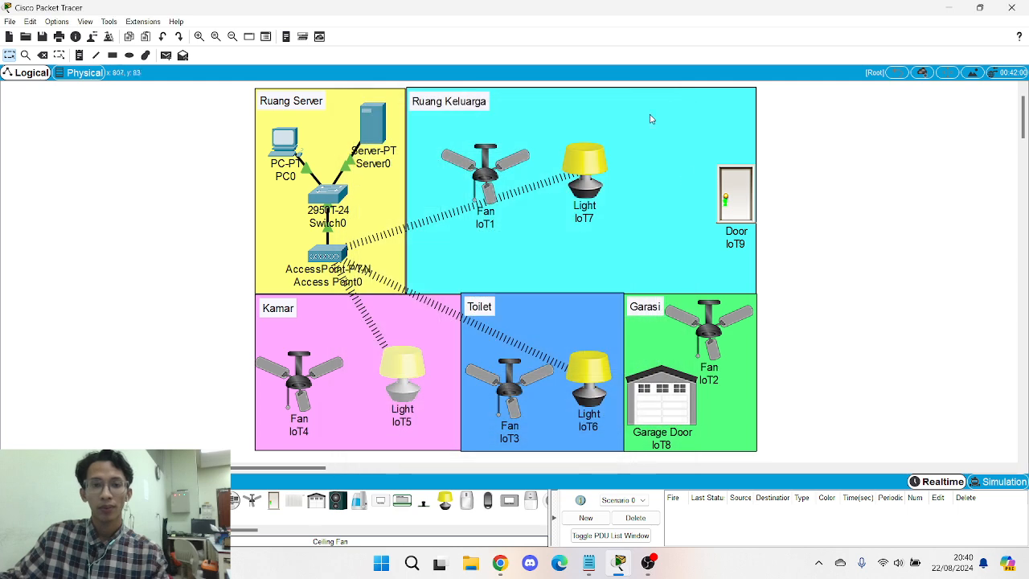
{"action": "left_click", "coordinate": [732, 191]}
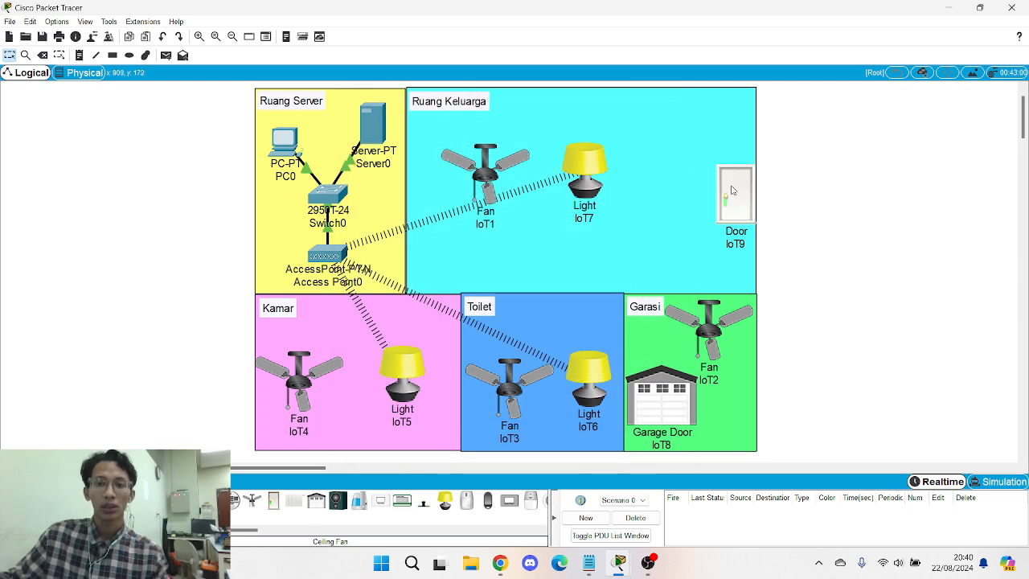
{"action": "left_click", "coordinate": [722, 198]}
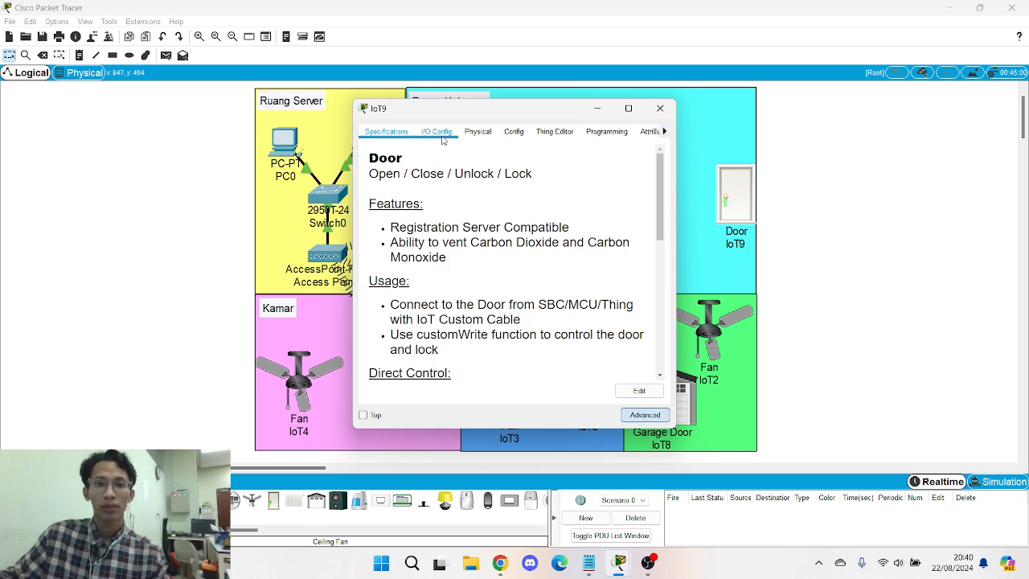
{"action": "left_click", "coordinate": [437, 131]}
{"action": "left_click", "coordinate": [611, 150]}
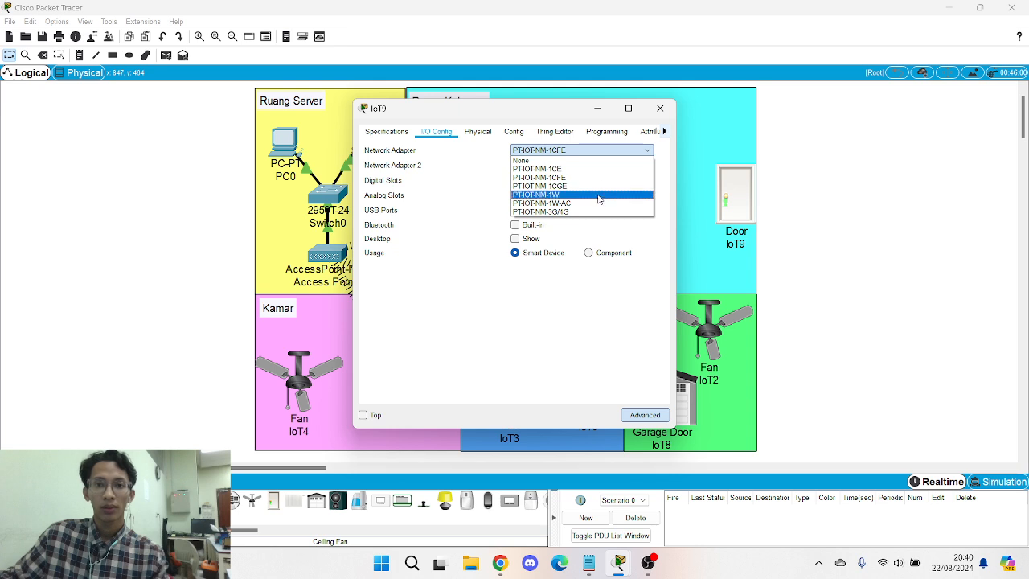
{"action": "left_click", "coordinate": [599, 194]}
- Set IoT9's wireless SSID to SMARTHOME with WPA2-PSK and the pass phrase
{"action": "left_click", "coordinate": [514, 131]}
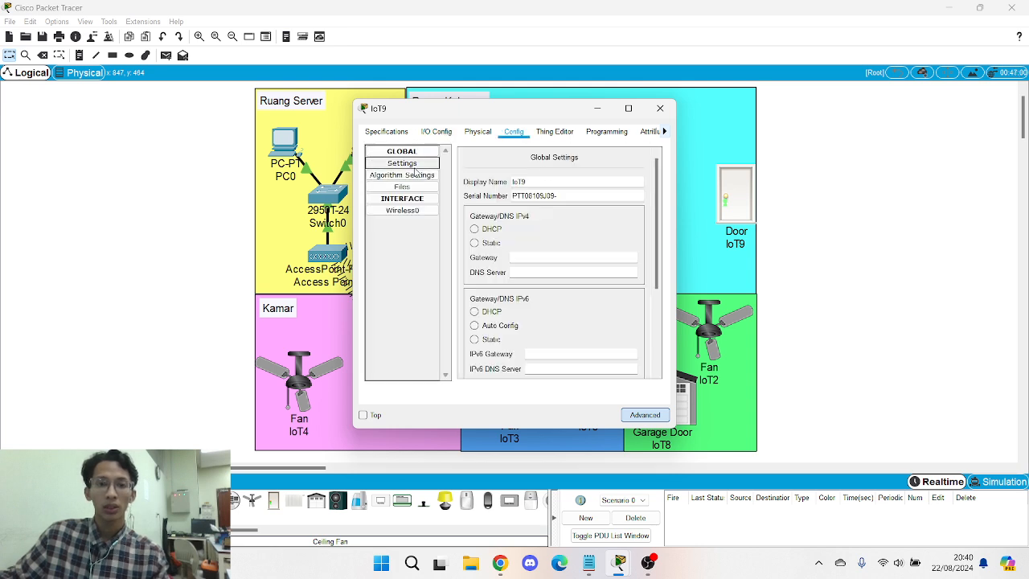
{"action": "left_click", "coordinate": [402, 210]}
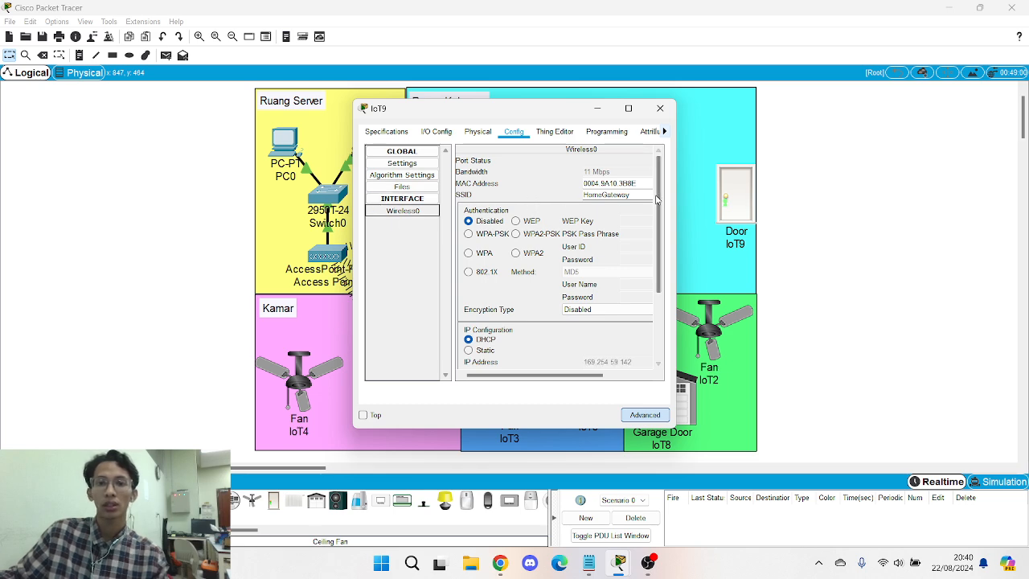
{"action": "left_click_drag", "start_coordinate": [640, 194], "coordinate": [571, 200]}
{"action": "key", "text": "Caps_Lock"}
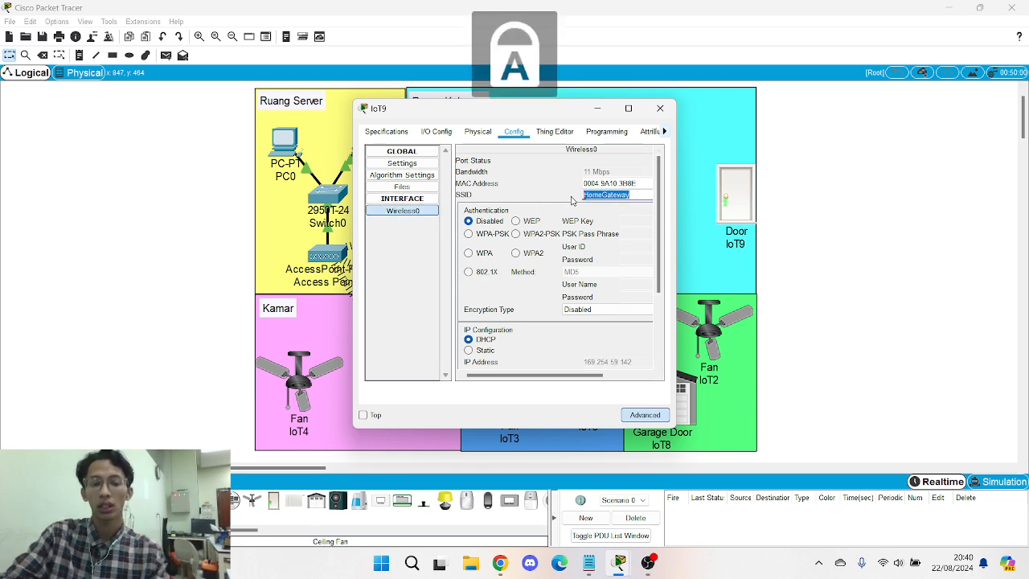
{"action": "type", "text": "SMARTH"}
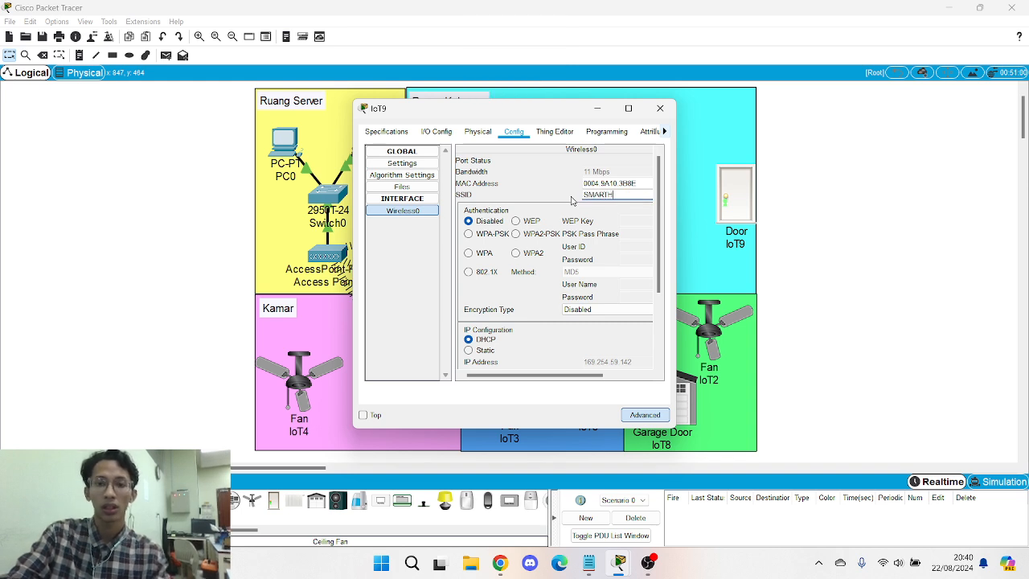
{"action": "type", "text": "OME"}
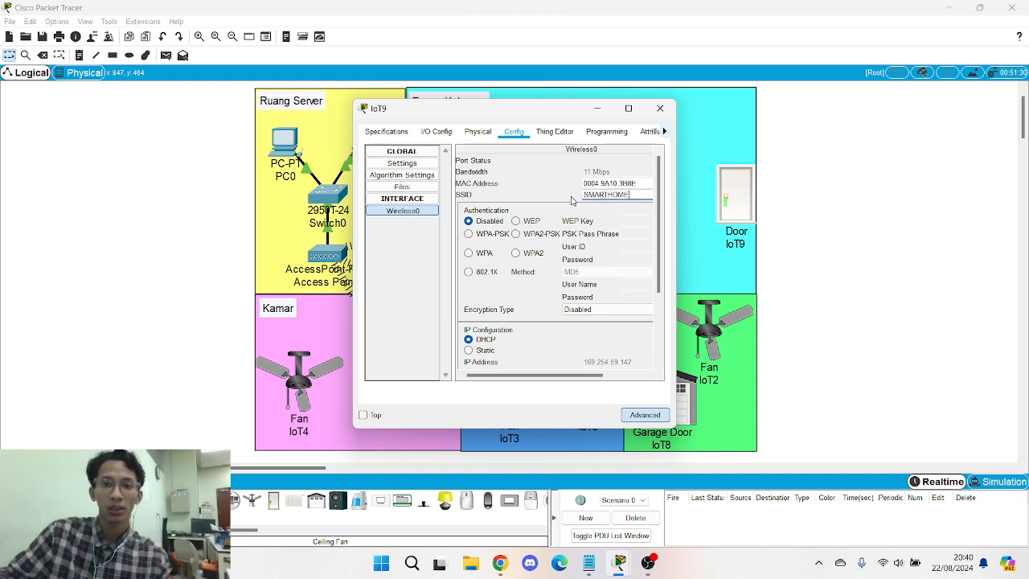
{"action": "left_click", "coordinate": [527, 233]}
{"action": "left_click", "coordinate": [636, 234]}
{"action": "key", "text": "Caps_Lock"}
{"action": "type", "text": "adm"}
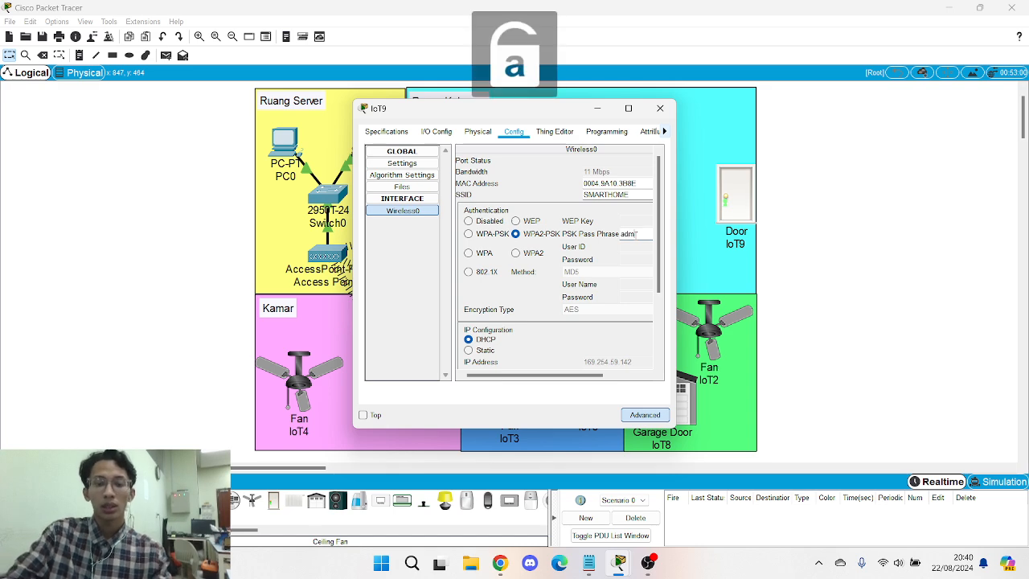
{"action": "type", "text": "in123"}
- Give IoT9 static IP 192.168.0.30 with subnet mask 255.255.255.0
{"action": "scroll", "coordinate": [487, 303], "scroll_direction": "down", "scroll_amount": 1}
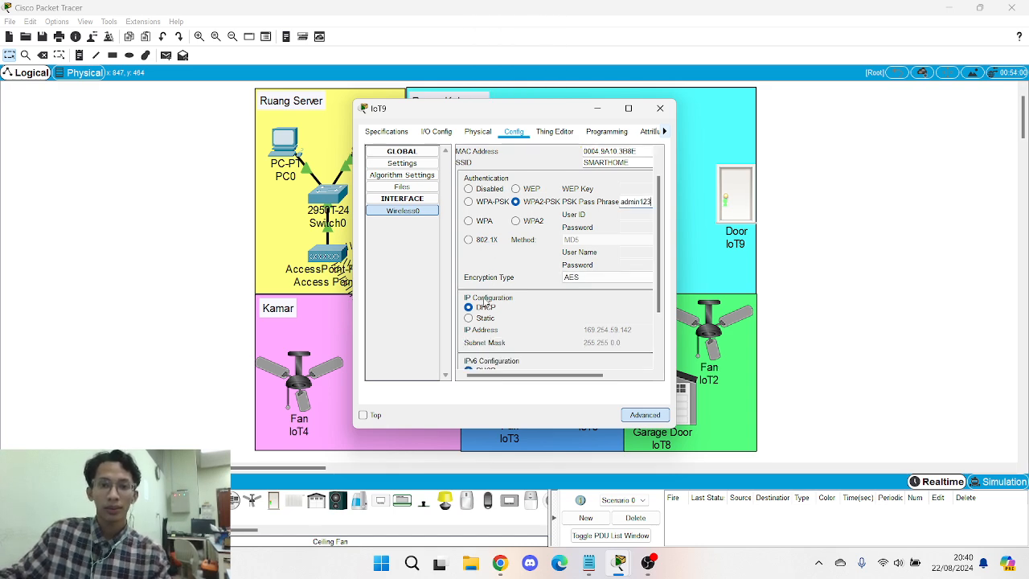
{"action": "left_click", "coordinate": [483, 318]}
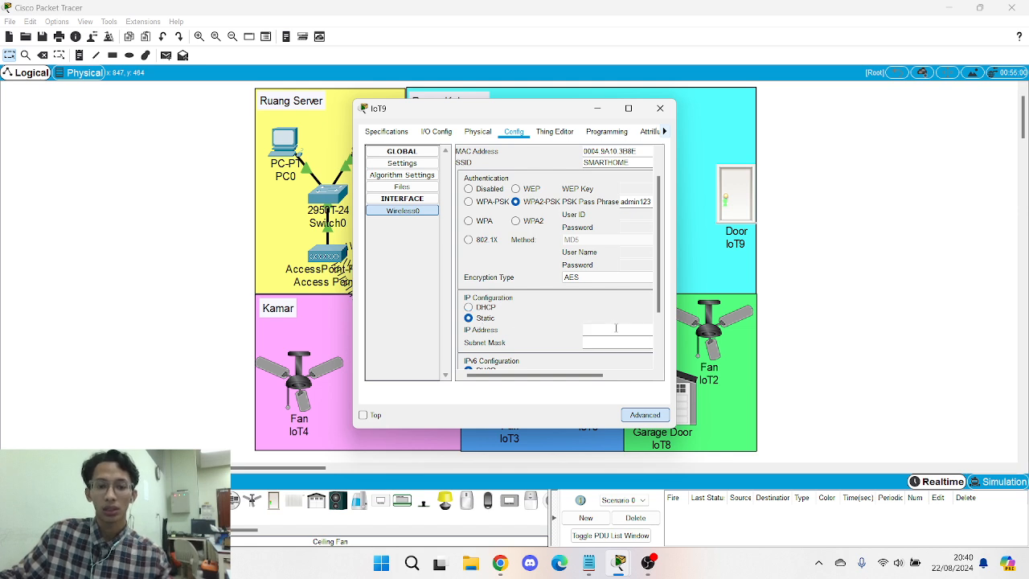
{"action": "left_click", "coordinate": [616, 328]}
{"action": "type", "text": "192.168.0."}
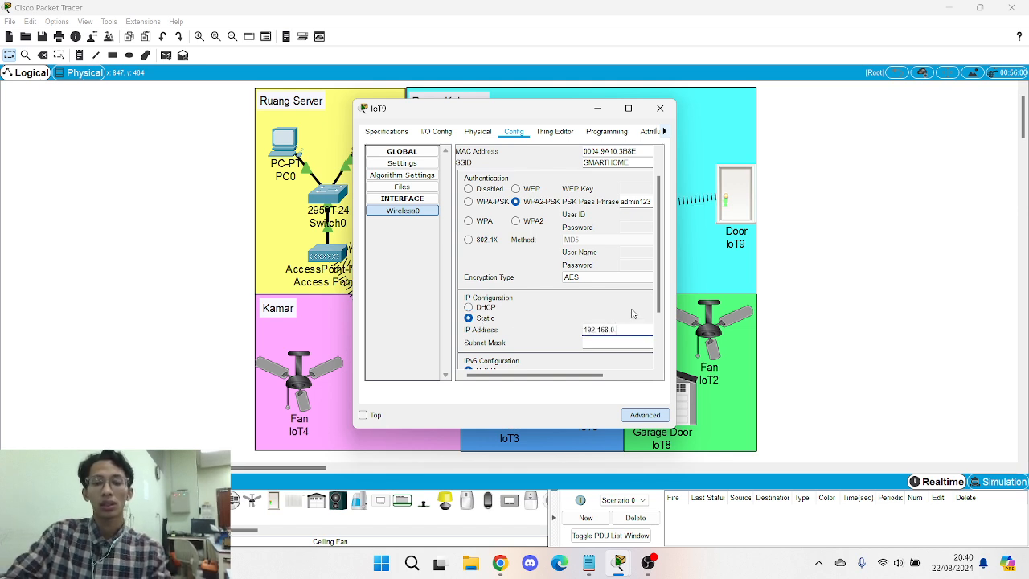
{"action": "type", "text": "30"}
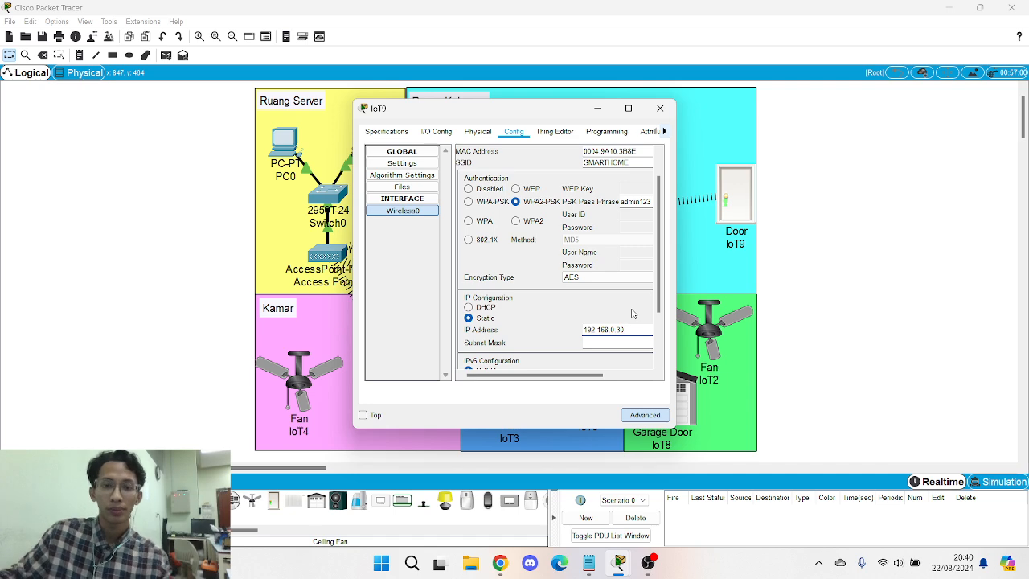
{"action": "left_click", "coordinate": [603, 342]}
{"action": "scroll", "coordinate": [600, 338], "scroll_direction": "down", "scroll_amount": 3}
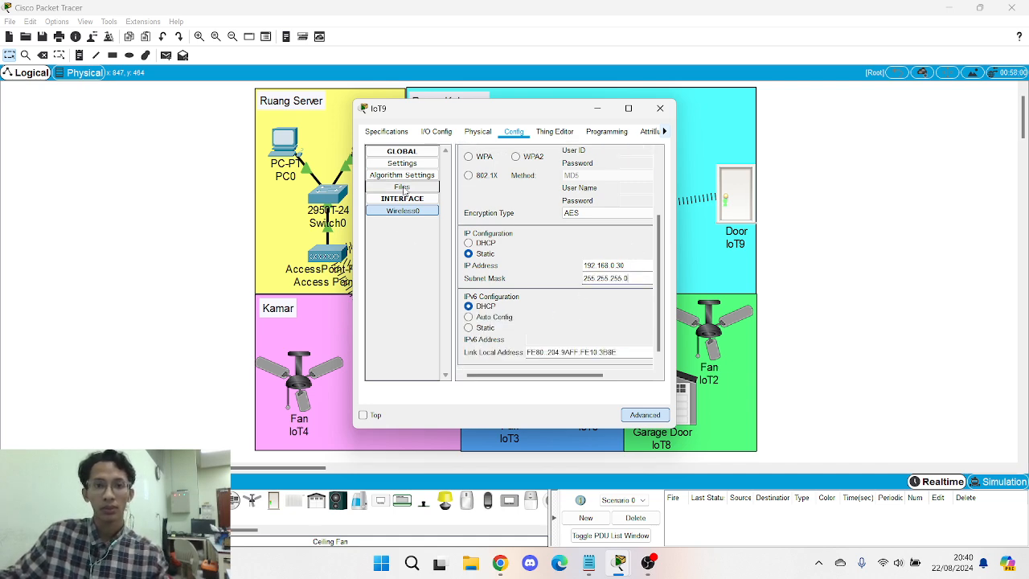
{"action": "left_click", "coordinate": [402, 163]}
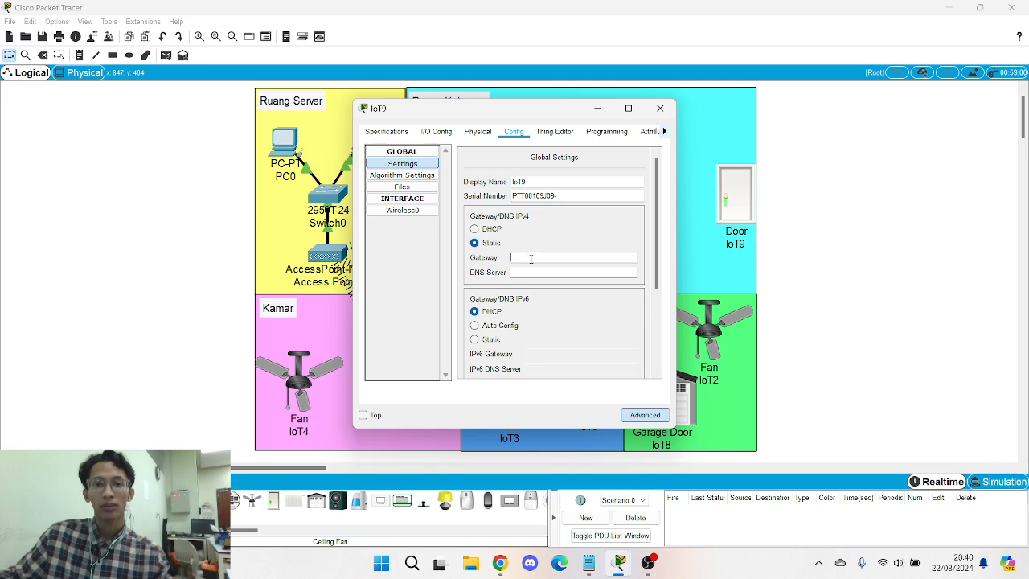
- Enter 192.168.0.1 as Door IoT9's default gateway
{"action": "type", "text": "192.168.0.1"}
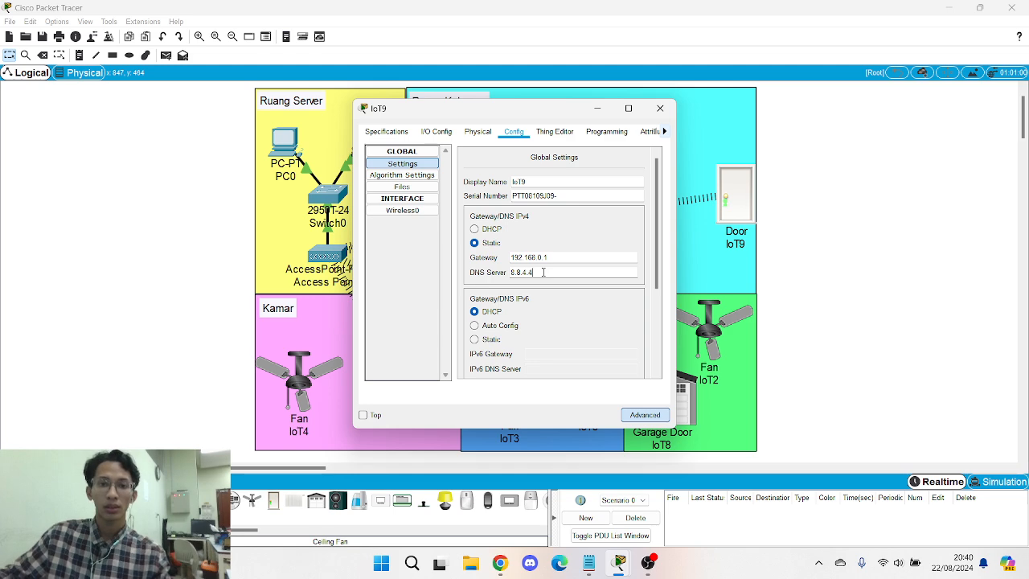
{"action": "scroll", "coordinate": [527, 261], "scroll_direction": "down", "scroll_amount": 3}
{"action": "scroll", "coordinate": [502, 279], "scroll_direction": "down", "scroll_amount": 1}
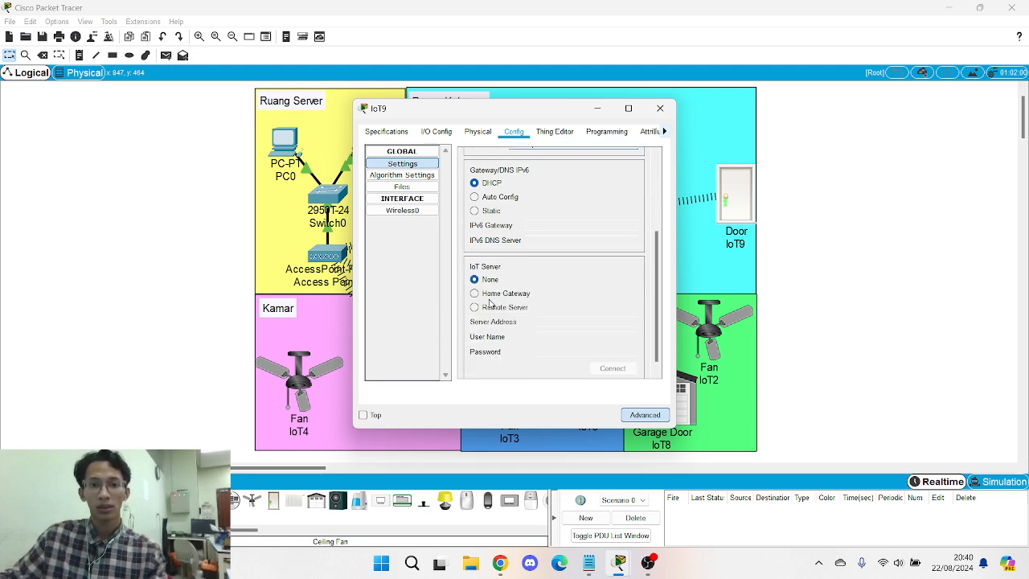
- Connect IoT9 to remote IoT server 192.168.0.1 with the server login, then close its settings
{"action": "left_click", "coordinate": [475, 307]}
{"action": "left_click", "coordinate": [563, 322]}
{"action": "key", "text": "ctrl+v"}
{"action": "left_click", "coordinate": [556, 338]}
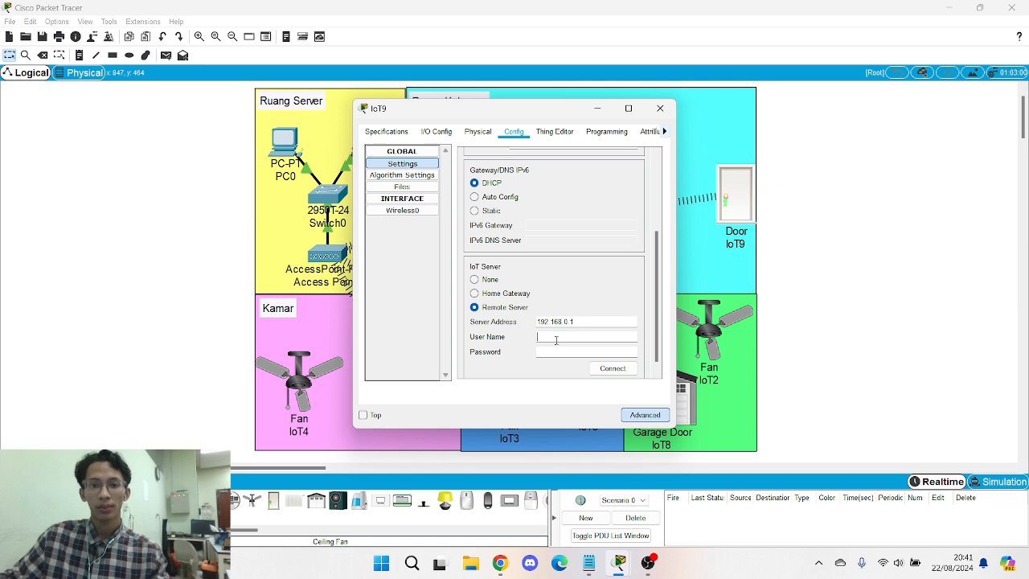
{"action": "type", "text": "admin"}
{"action": "key", "text": "Tab"}
{"action": "type", "text": "admin"}
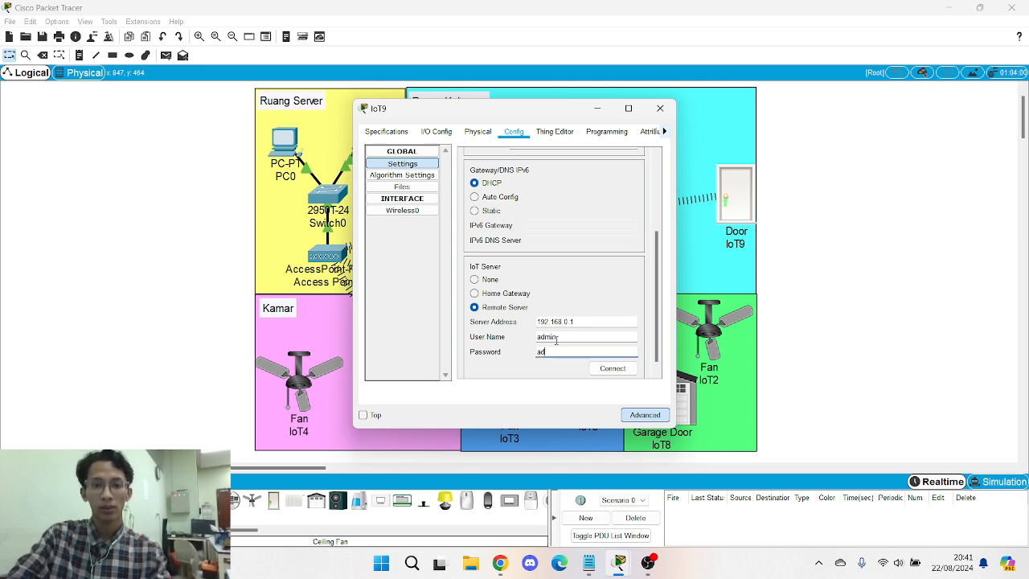
{"action": "left_click", "coordinate": [613, 369]}
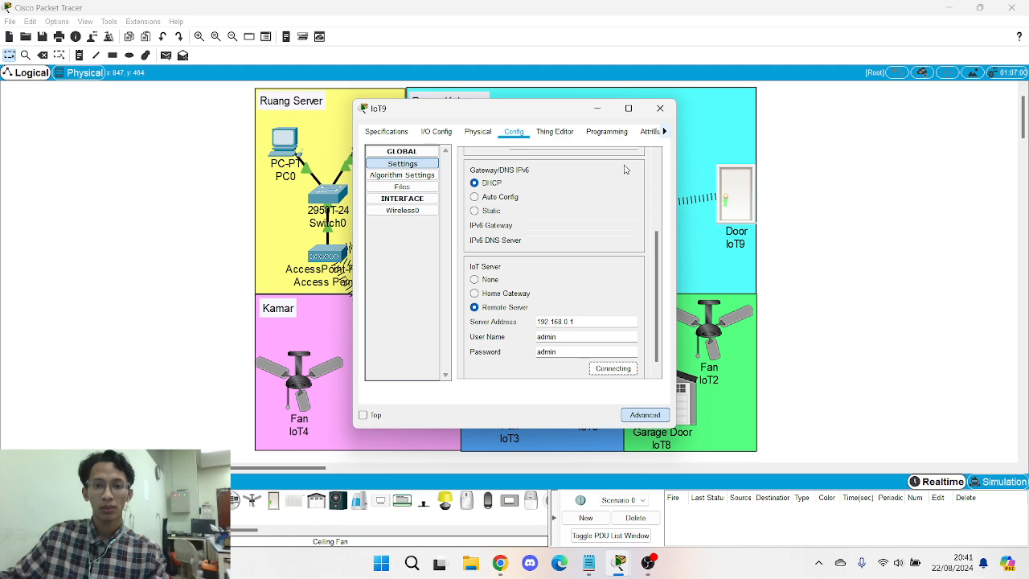
{"action": "left_click", "coordinate": [660, 107]}
- Fit Garage Door IoT8 with the PT-IOT-NM-1W wireless network adapter
{"action": "left_click", "coordinate": [678, 393]}
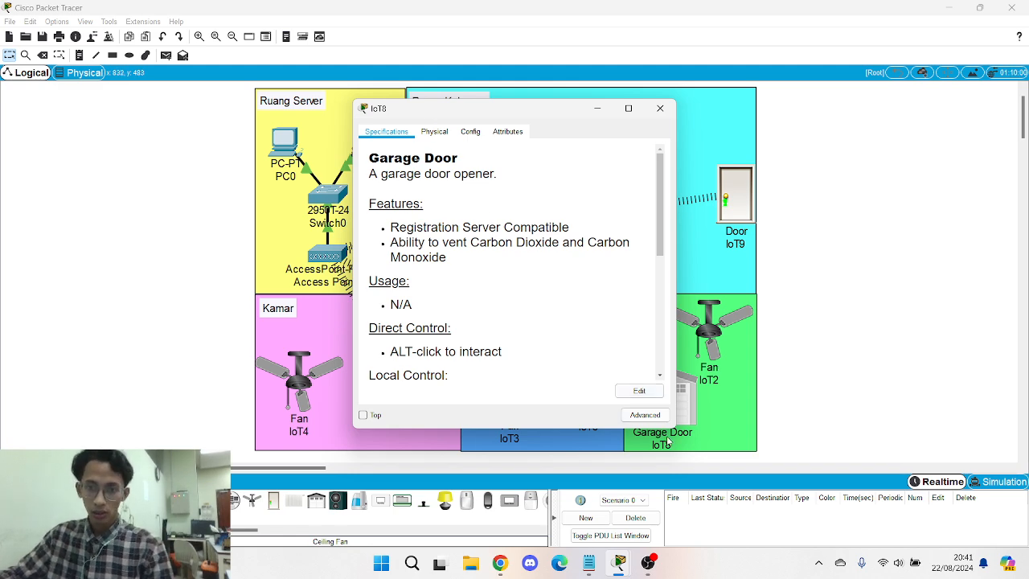
{"action": "left_click", "coordinate": [643, 415]}
{"action": "left_click", "coordinate": [435, 132]}
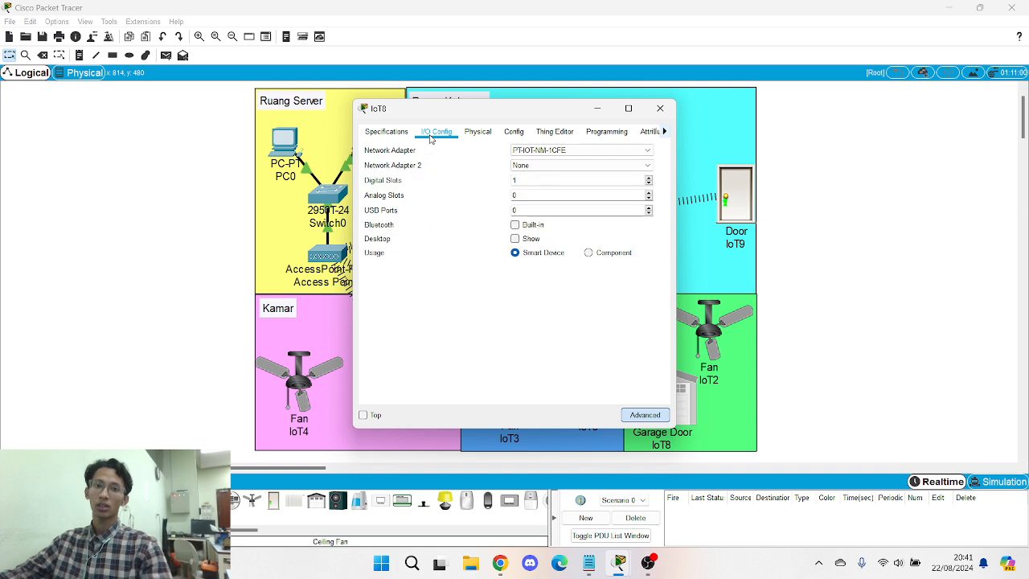
{"action": "left_click", "coordinate": [570, 151]}
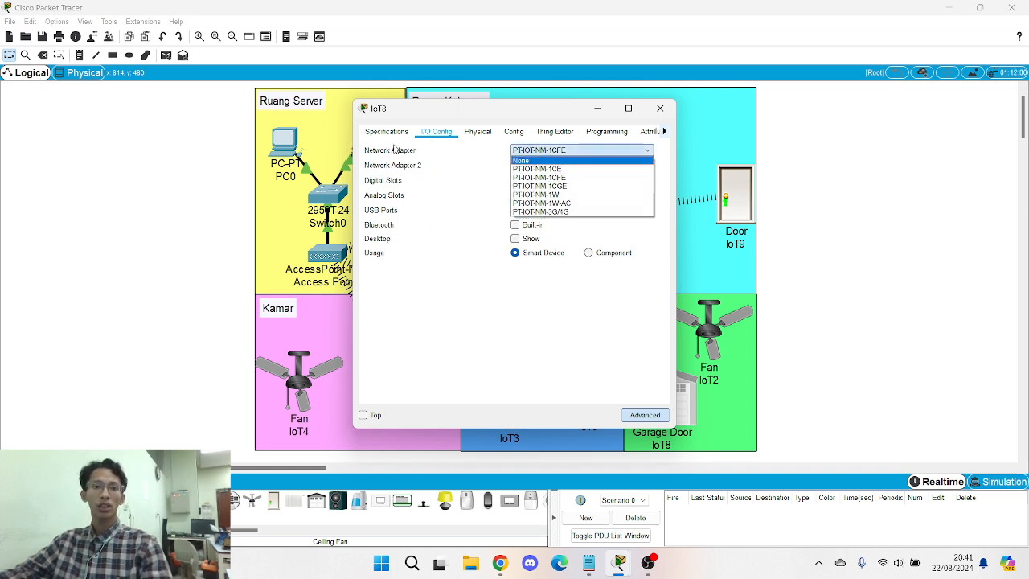
{"action": "left_click", "coordinate": [555, 195]}
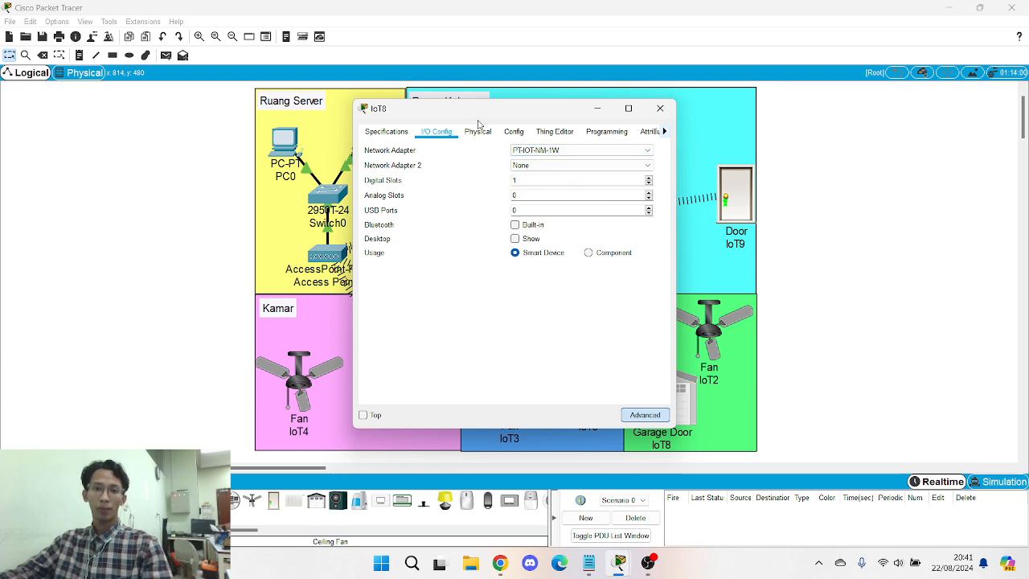
- Set IoT8's wireless SSID to SMARTHOME with WPA2-PSK and the pass phrase
{"action": "left_click", "coordinate": [513, 131]}
{"action": "left_click", "coordinate": [403, 211]}
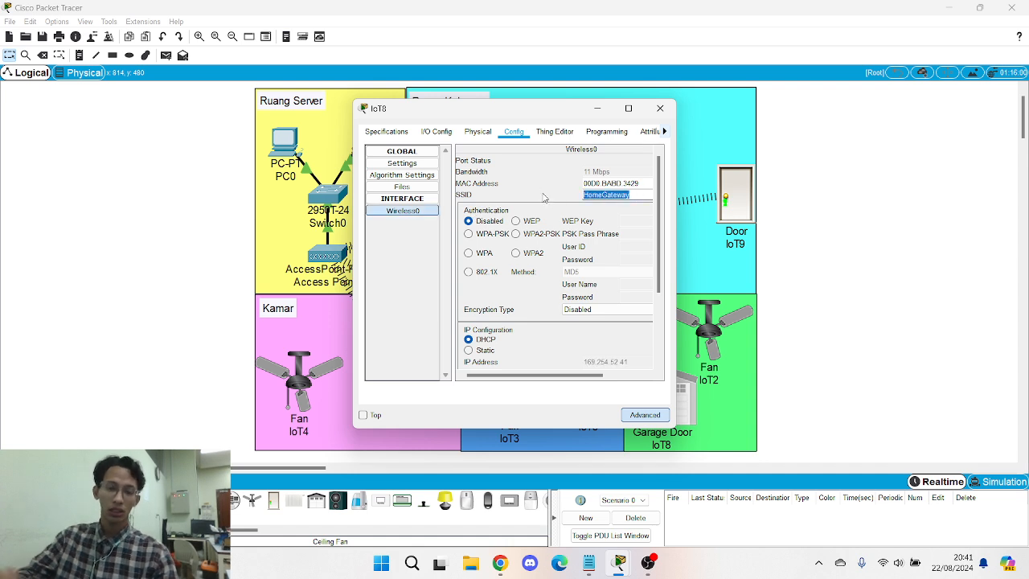
{"action": "type", "text": "SMART"}
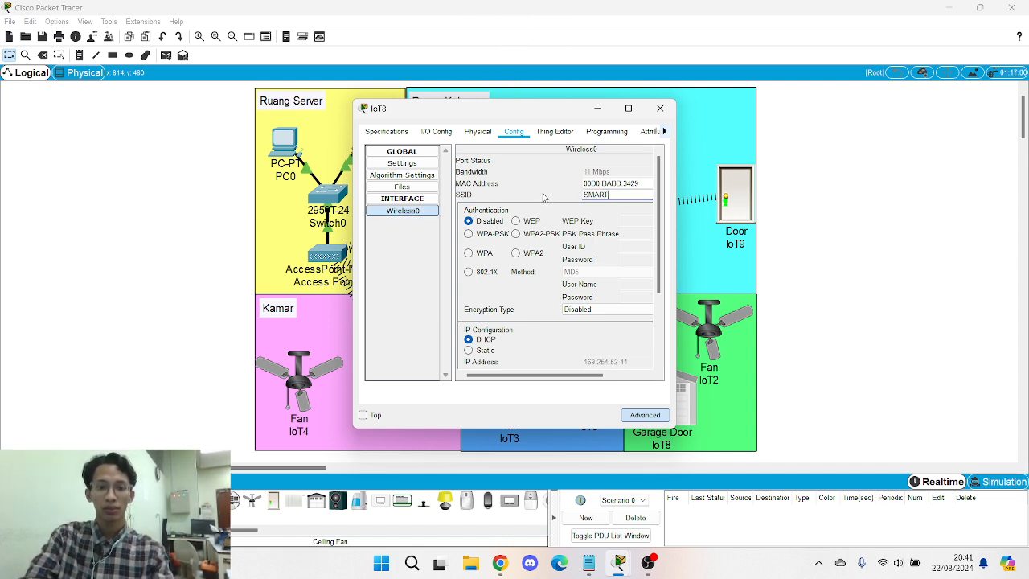
{"action": "type", "text": "HOME"}
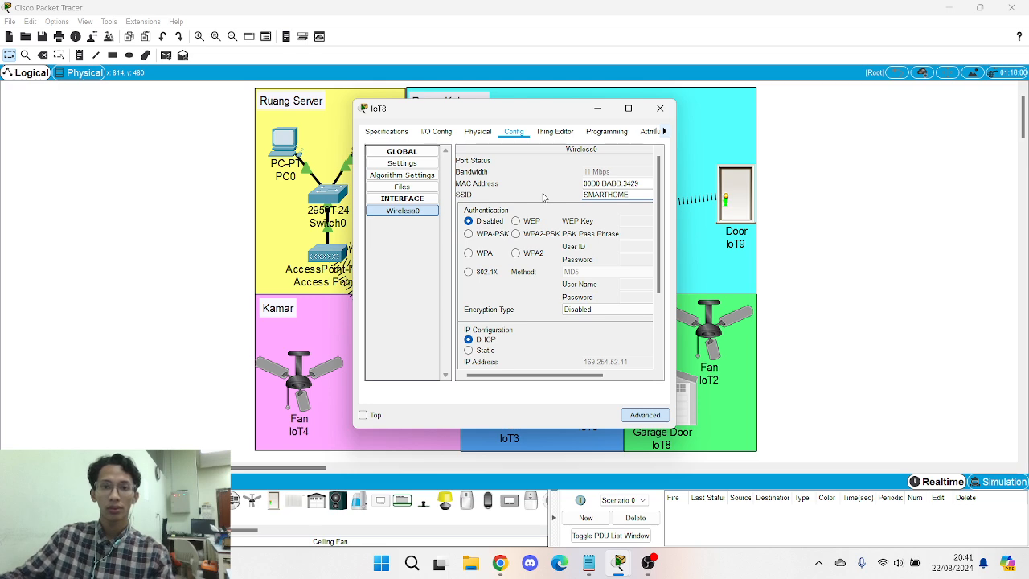
{"action": "left_click", "coordinate": [515, 233]}
{"action": "type", "text": "admin123"}
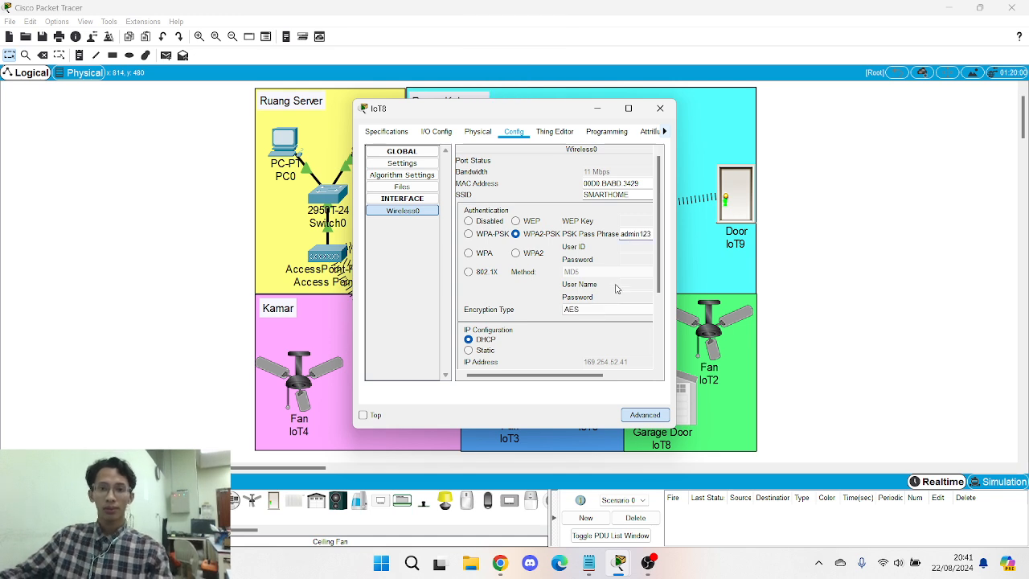
- Switch IoT8 to a static IP configuration and enter its IP address
{"action": "scroll", "coordinate": [603, 292], "scroll_direction": "down", "scroll_amount": 2}
{"action": "scroll", "coordinate": [527, 322], "scroll_direction": "down", "scroll_amount": 1}
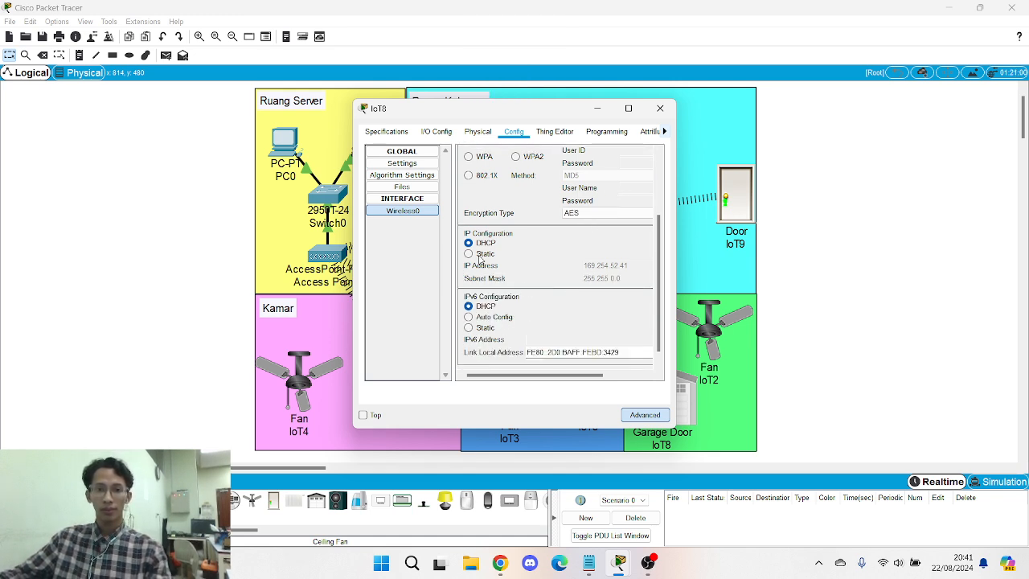
{"action": "left_click", "coordinate": [480, 255]}
{"action": "left_click", "coordinate": [618, 265]}
{"action": "type", "text": "192.168.0.1"}
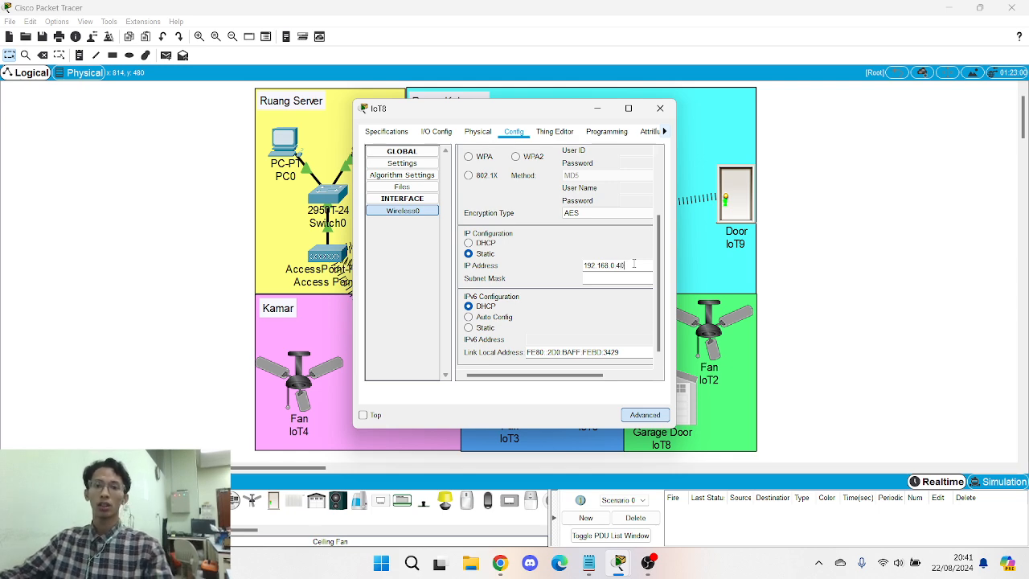
{"action": "scroll", "coordinate": [599, 272], "scroll_direction": "down", "scroll_amount": 1}
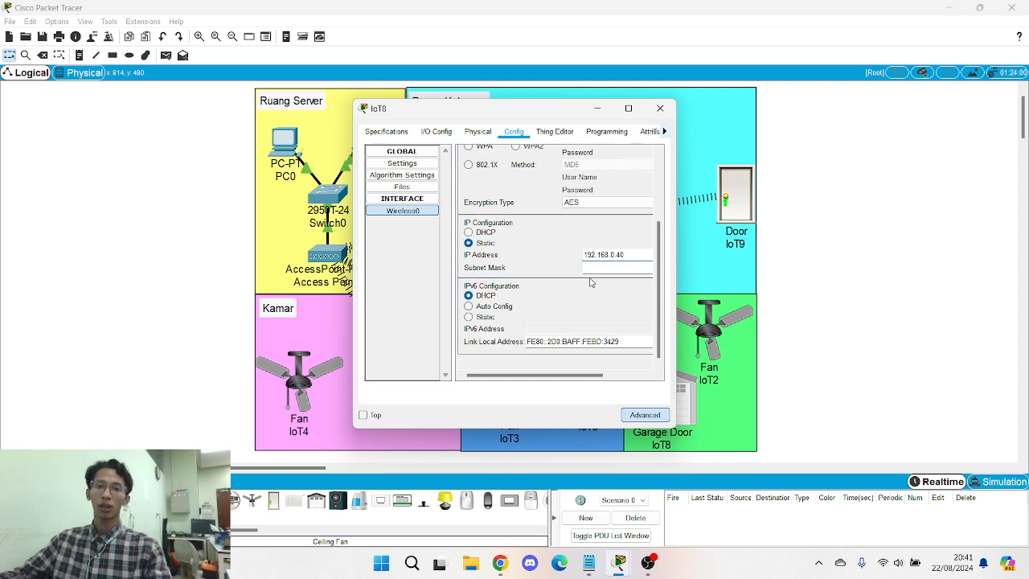
- Give Garage Door IoT8 gateway 192.168.0.1 and DNS 8.8.4.4 in its global settings
{"action": "left_click", "coordinate": [402, 165]}
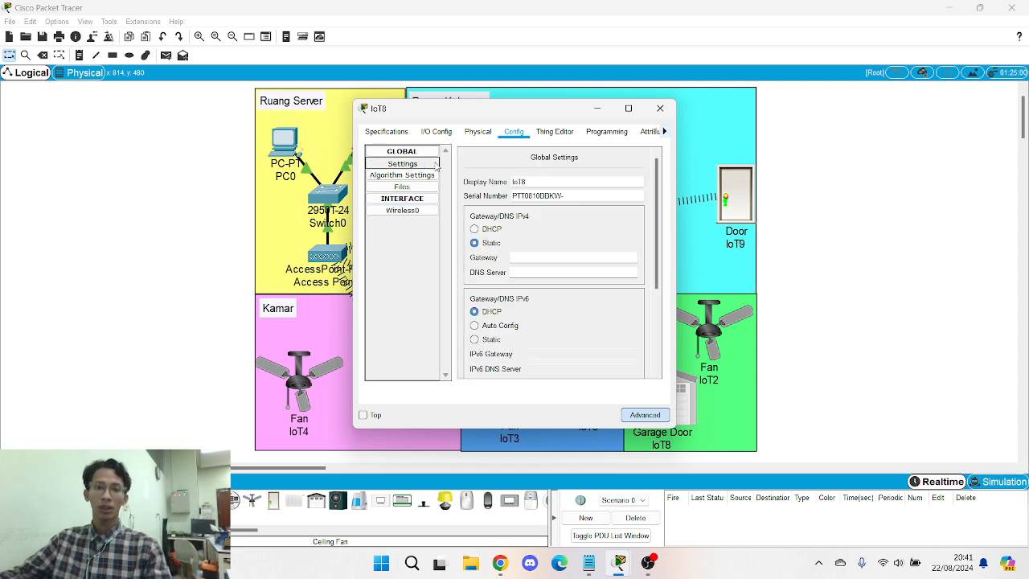
{"action": "left_click", "coordinate": [530, 258]}
{"action": "type", "text": "192.168.0.1"}
{"action": "left_click", "coordinate": [538, 272]}
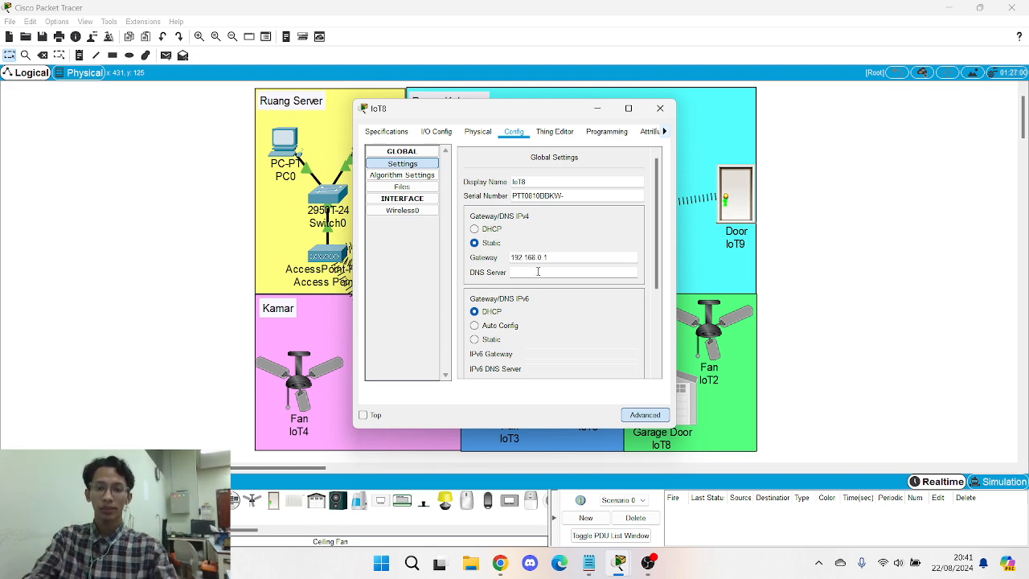
{"action": "type", "text": "8.8.4.4"}
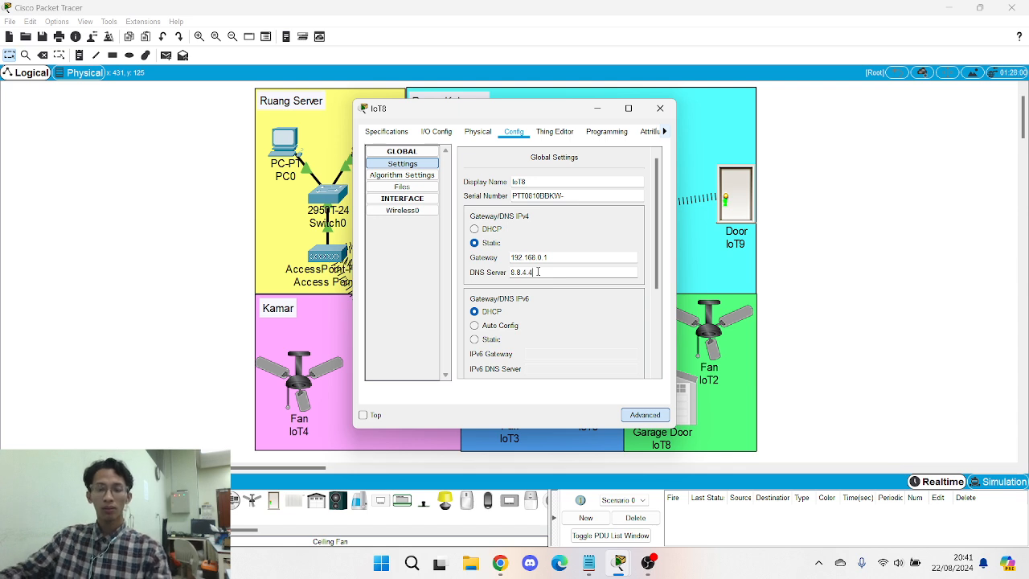
- Connect IoT8 to remote IoT server 192.168.0.1 with the server credentials, then close its window
{"action": "scroll", "coordinate": [547, 271], "scroll_direction": "down", "scroll_amount": 2}
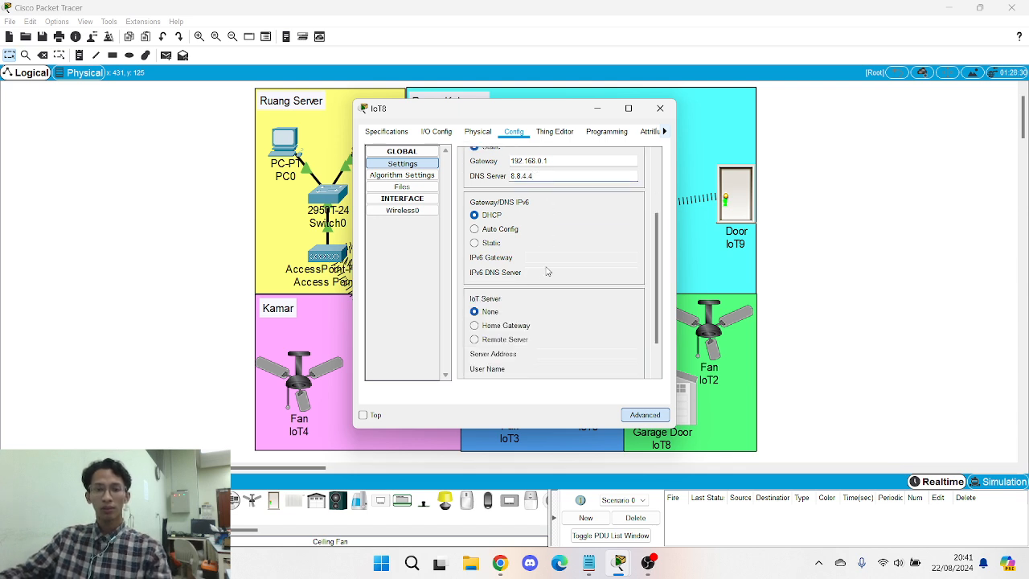
{"action": "left_click", "coordinate": [495, 340]}
{"action": "type", "text": "192.168.0.1"}
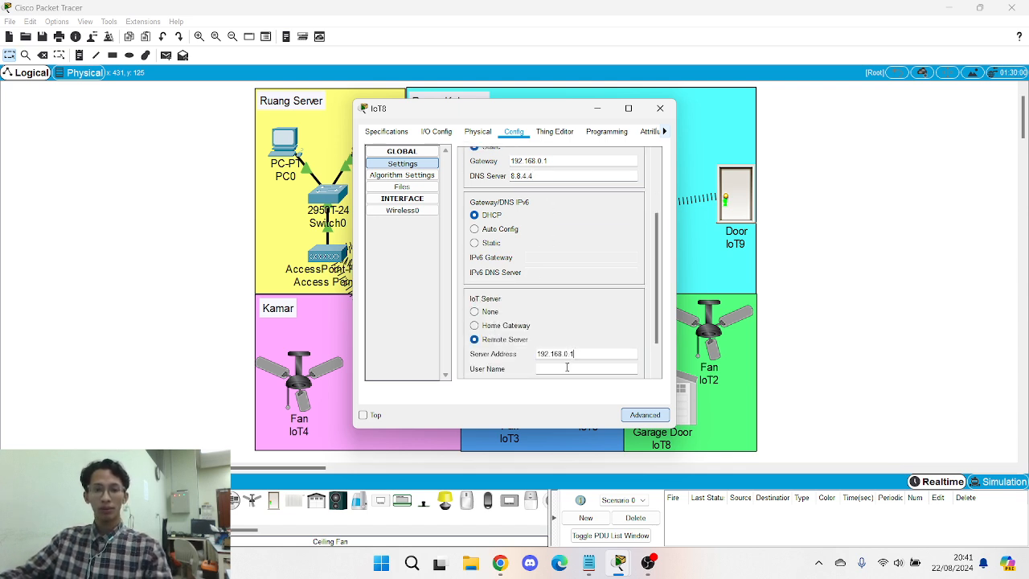
{"action": "left_click", "coordinate": [571, 369]}
{"action": "type", "text": "admin"}
{"action": "key", "text": "Tab"}
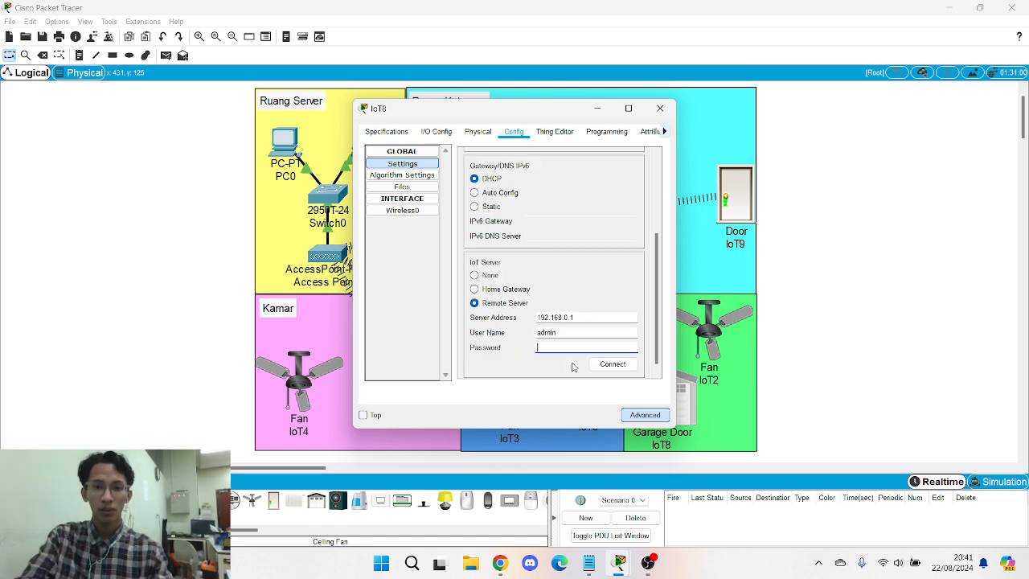
{"action": "type", "text": "admin"}
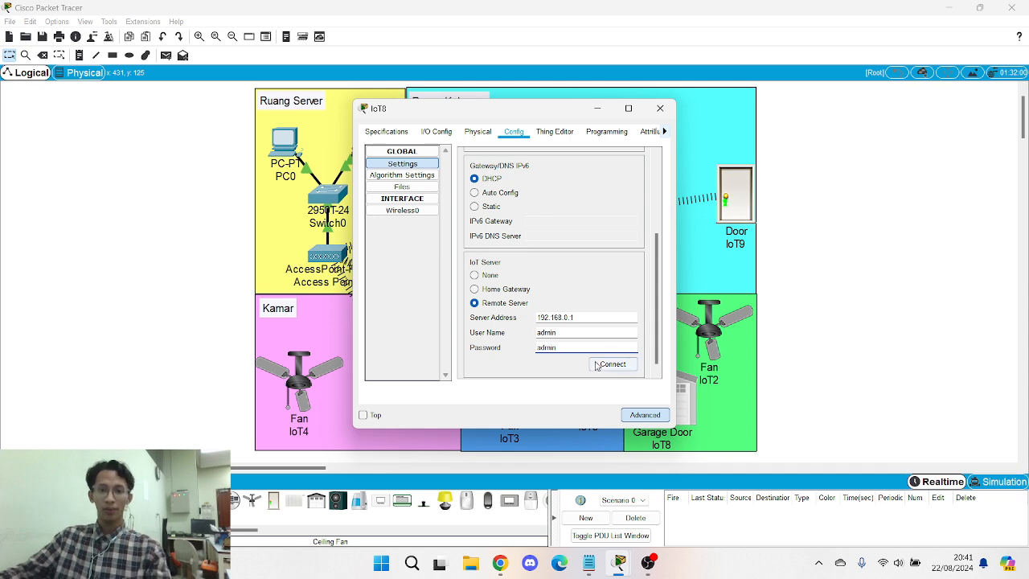
{"action": "left_click", "coordinate": [611, 365]}
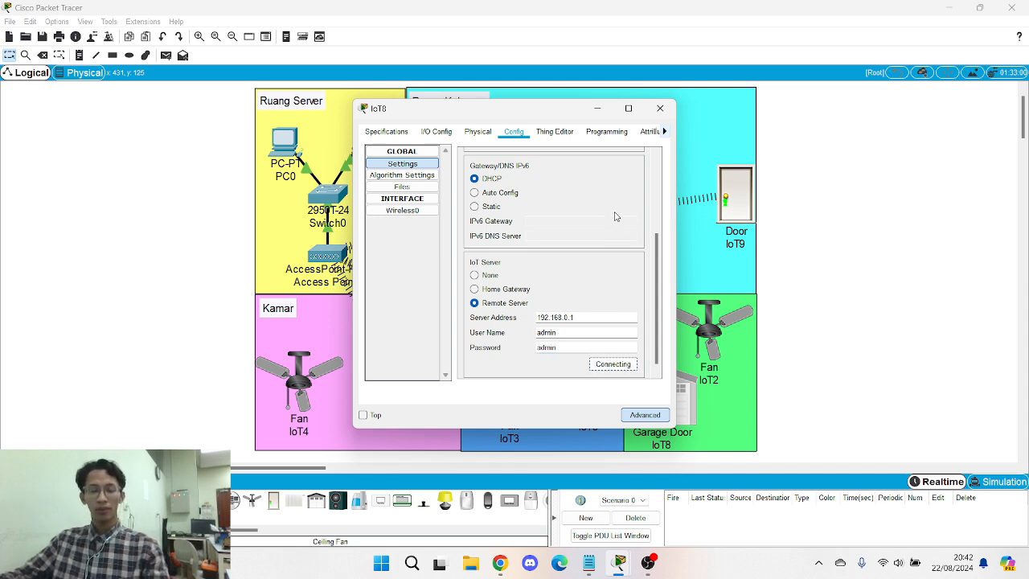
{"action": "left_click", "coordinate": [660, 108]}
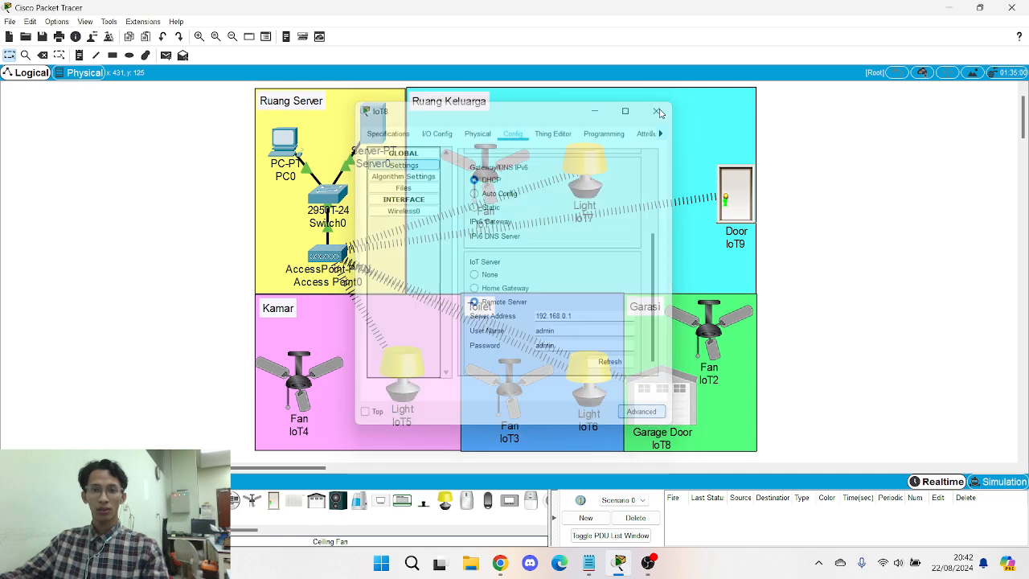
- Fit fan IoT1 with the PT-IOT-NM-1W wireless network adapter
{"action": "left_click", "coordinate": [486, 169]}
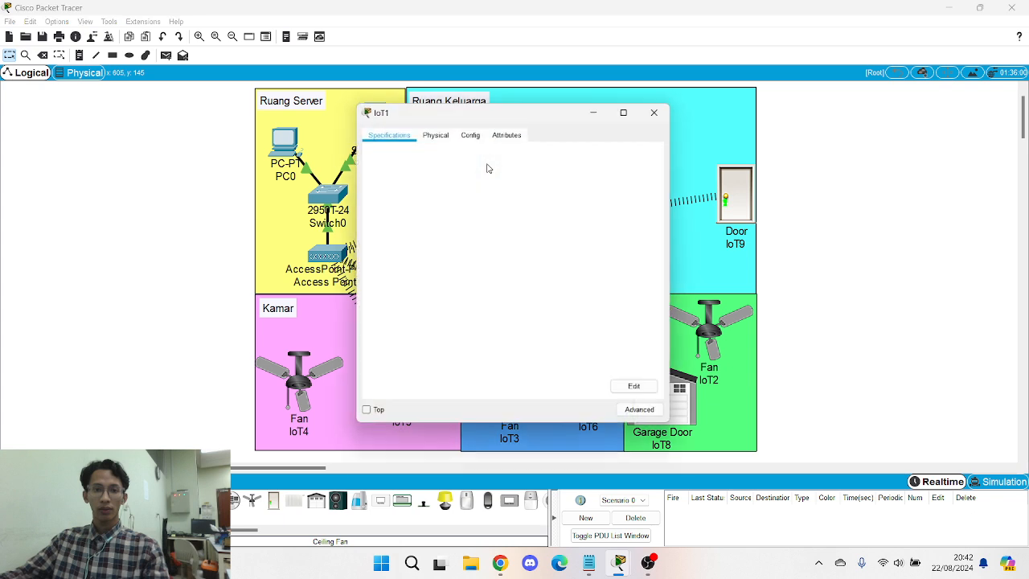
{"action": "left_click", "coordinate": [436, 135]}
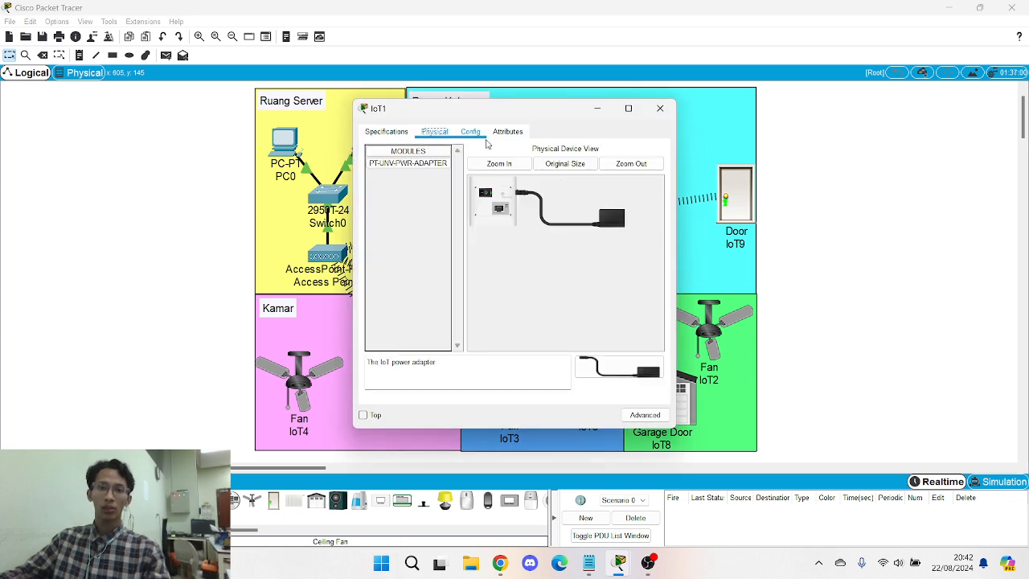
{"action": "left_click", "coordinate": [646, 415]}
{"action": "left_click", "coordinate": [442, 133]}
{"action": "left_click", "coordinate": [538, 149]}
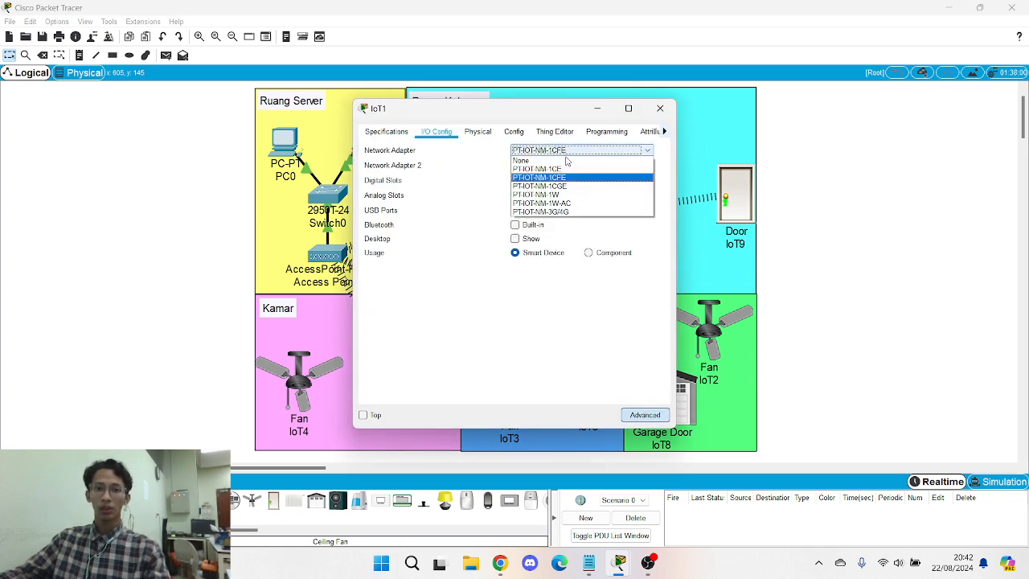
{"action": "left_click", "coordinate": [562, 194]}
- Set IoT1's Wireless0 SSID to SMARTHOME with WPA2-PSK and the network pass phrase
{"action": "left_click", "coordinate": [513, 132]}
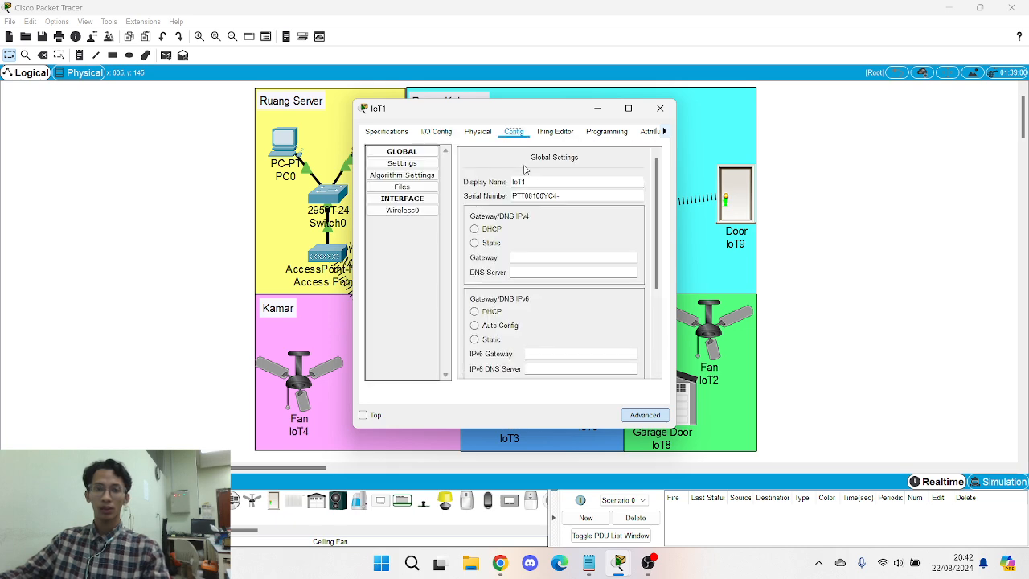
{"action": "left_click", "coordinate": [418, 211]}
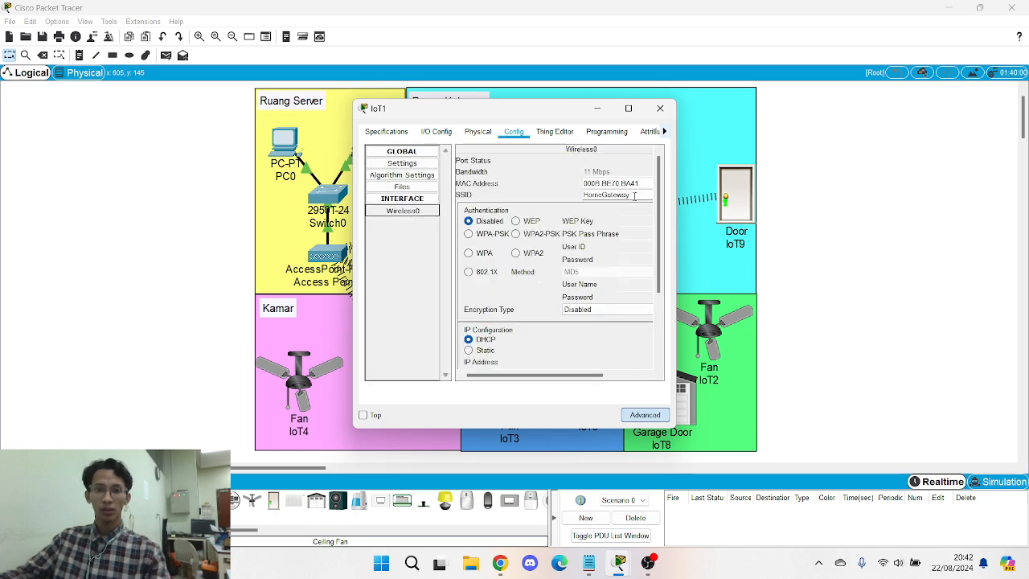
{"action": "double_click", "coordinate": [635, 196]}
{"action": "key", "text": "Caps_Lock"}
{"action": "type", "text": "SMART"}
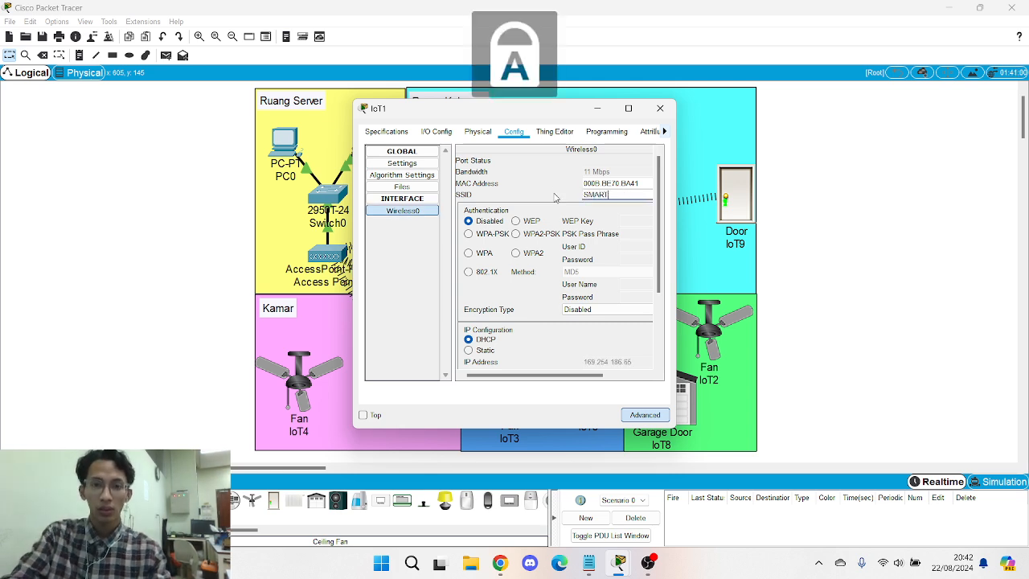
{"action": "type", "text": "HOME"}
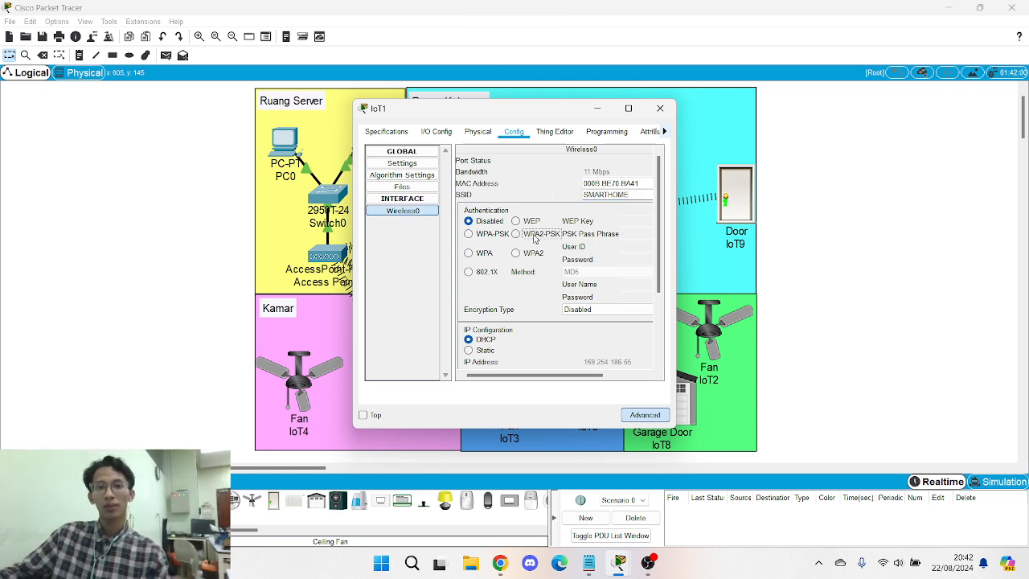
{"action": "left_click", "coordinate": [517, 234]}
{"action": "left_click", "coordinate": [634, 234]}
{"action": "key", "text": "Caps_Lock"}
{"action": "type", "text": "admin123"}
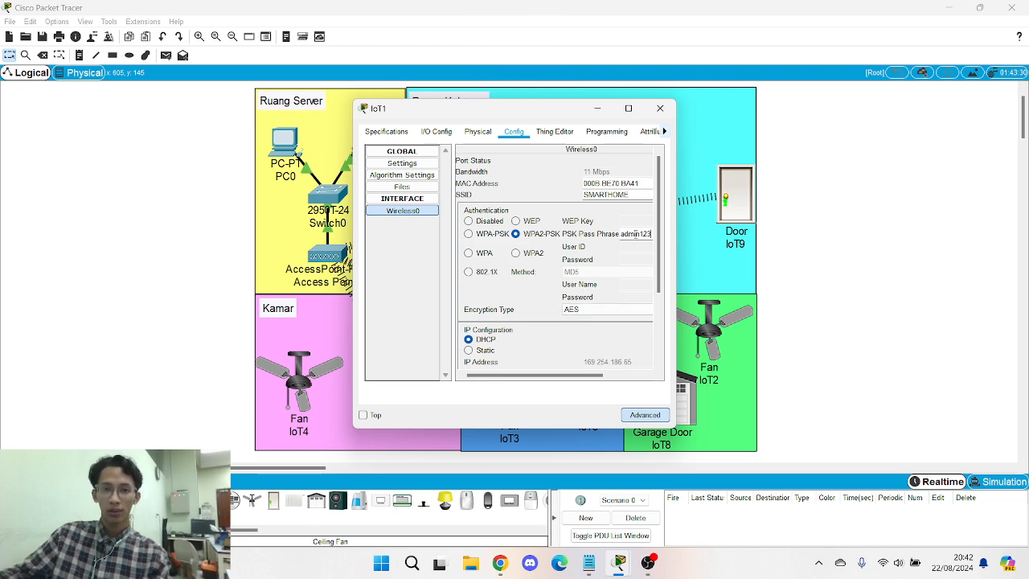
- Give IoT1 static IP 192.168.0.21 with subnet mask 255.255.255.0
{"action": "scroll", "coordinate": [569, 270], "scroll_direction": "down", "scroll_amount": 1}
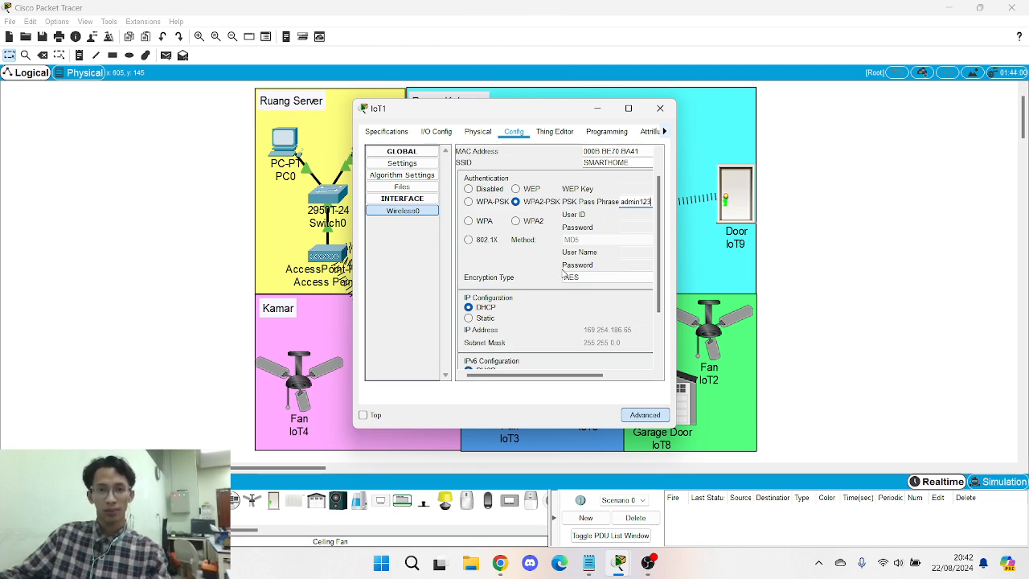
{"action": "scroll", "coordinate": [551, 285], "scroll_direction": "down", "scroll_amount": 1}
{"action": "left_click", "coordinate": [469, 286]}
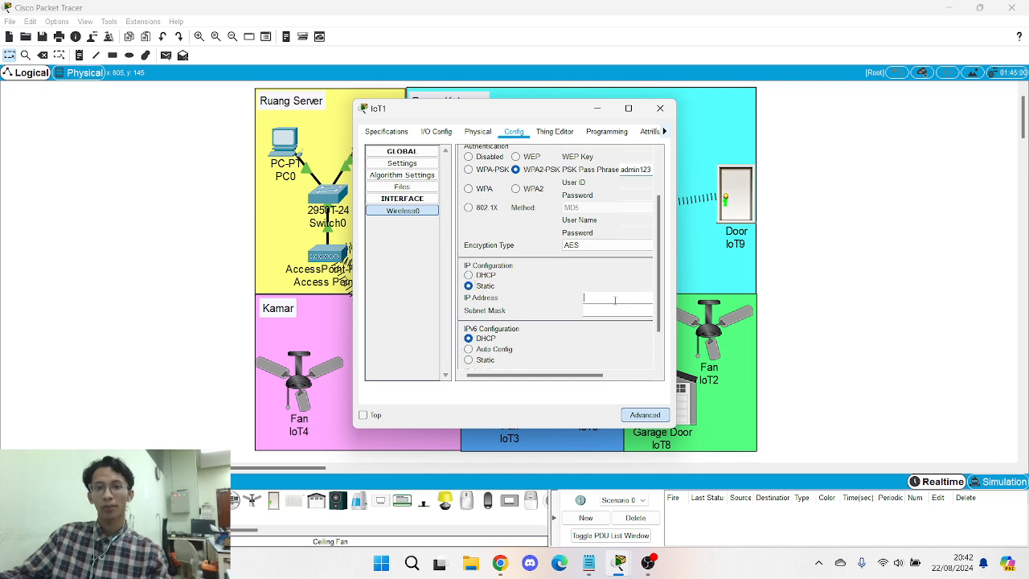
{"action": "type", "text": "192.168.0.1"}
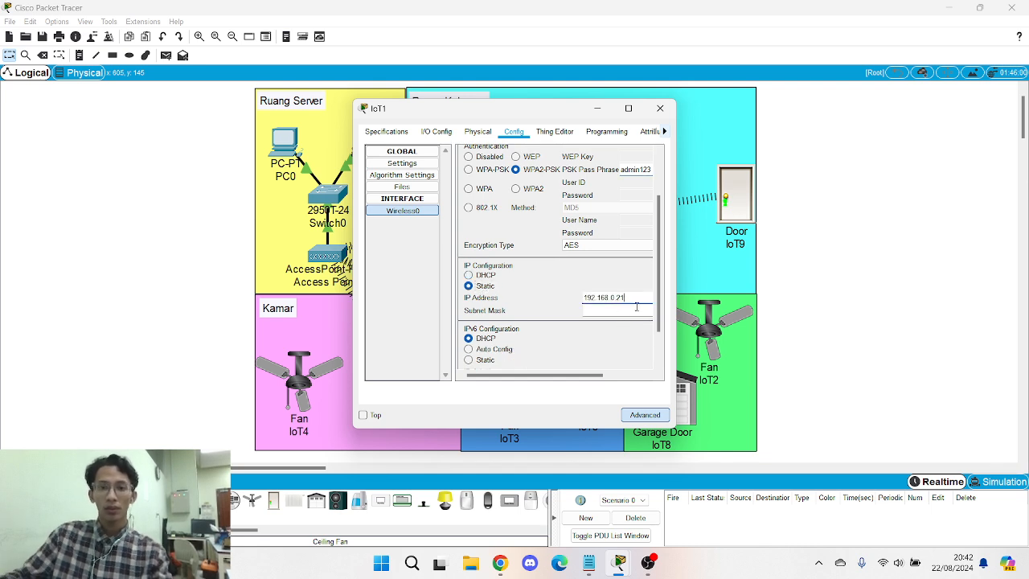
{"action": "left_click", "coordinate": [633, 307]}
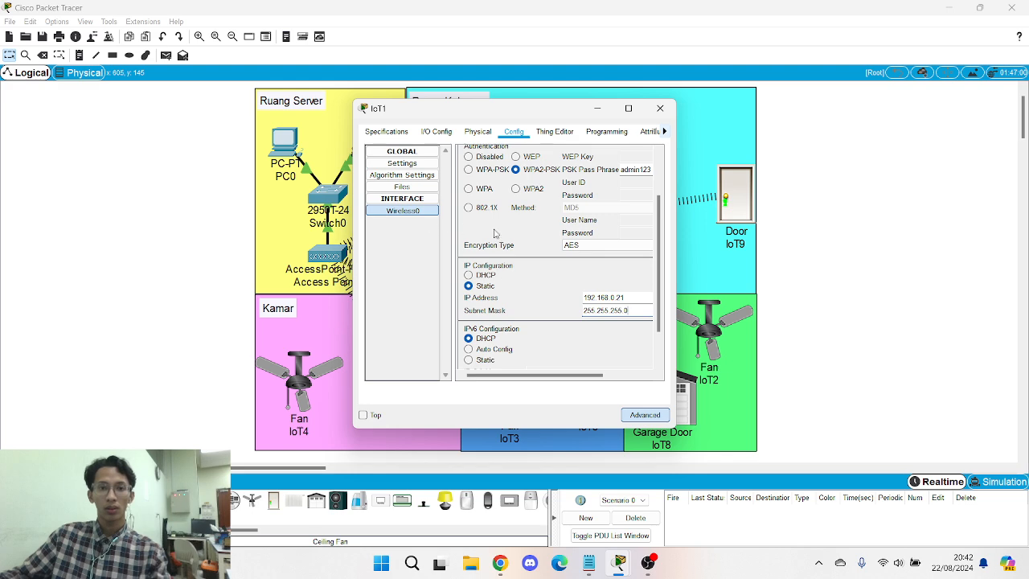
{"action": "scroll", "coordinate": [515, 274], "scroll_direction": "down", "scroll_amount": 2}
{"action": "left_click", "coordinate": [420, 163]}
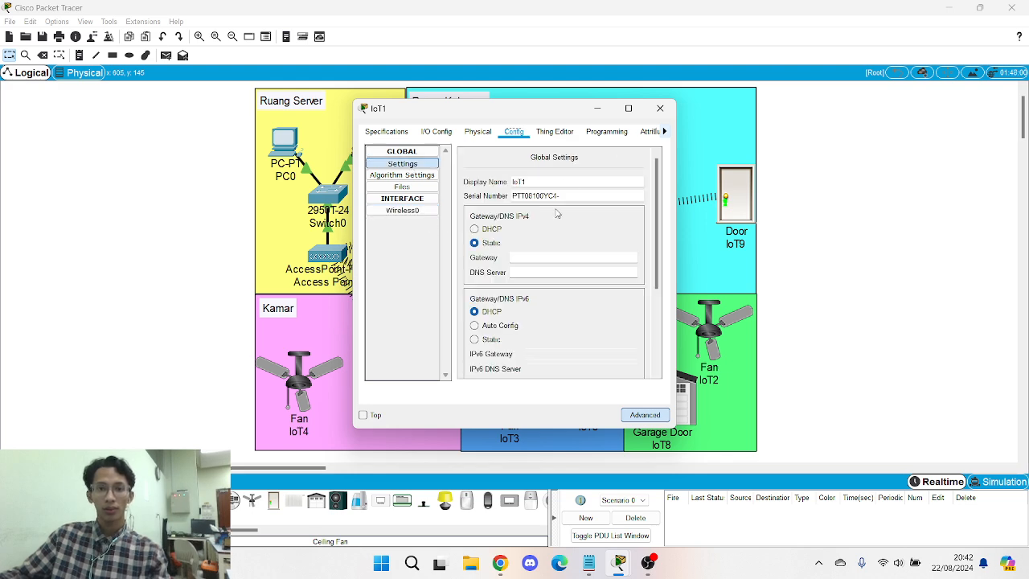
- Set IoT1's gateway to 192.168.0.1 and DNS to 8.8.4.4
{"action": "left_click", "coordinate": [539, 256]}
{"action": "type", "text": "192.168.0.1"}
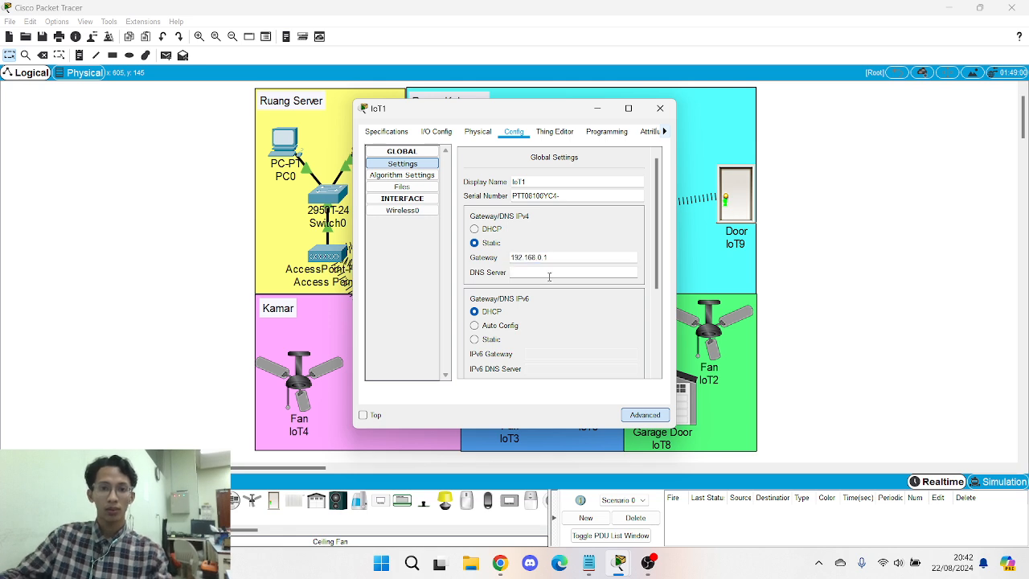
{"action": "left_click", "coordinate": [549, 276]}
{"action": "type", "text": "8.8.4.4"}
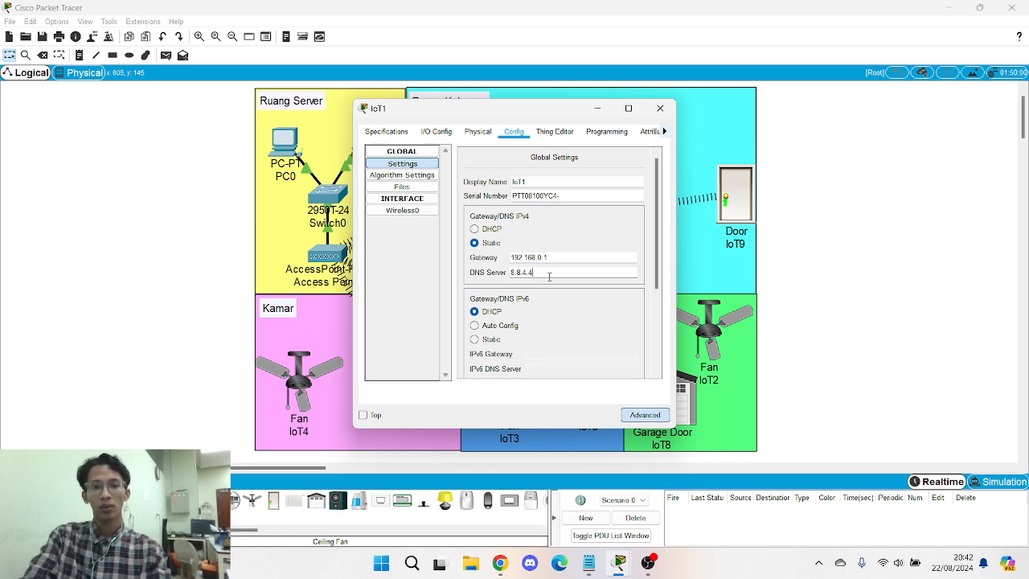
- Register IoT1 with remote IoT server 192.168.0.1 using the server credentials and connect
{"action": "scroll", "coordinate": [549, 276], "scroll_direction": "down", "scroll_amount": 4}
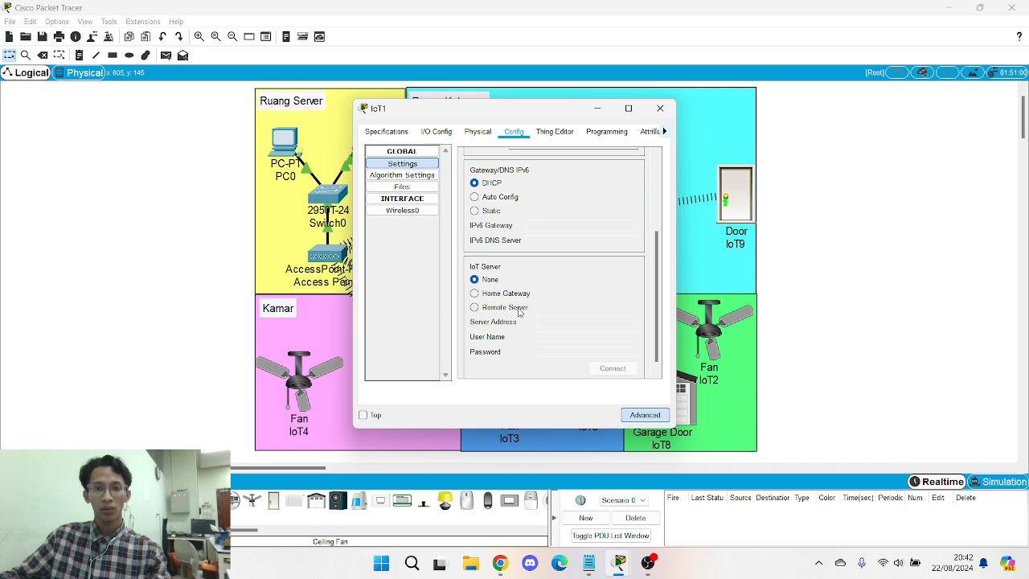
{"action": "left_click", "coordinate": [519, 309]}
{"action": "type", "text": "192.168.0.1"}
{"action": "left_click", "coordinate": [558, 335]}
{"action": "type", "text": "a"}
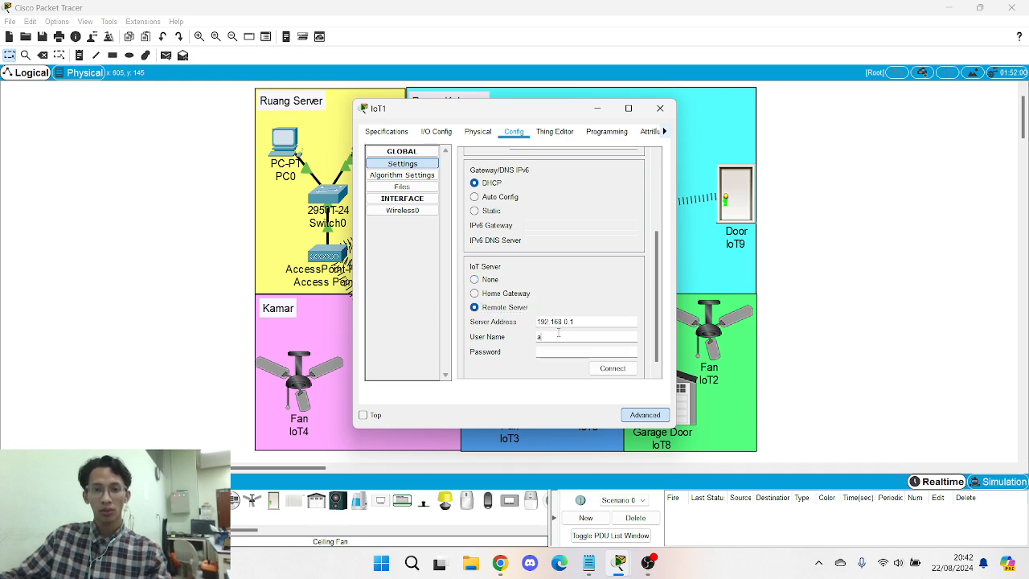
{"action": "type", "text": "dmin"}
{"action": "key", "text": "Tab"}
{"action": "type", "text": "adm"}
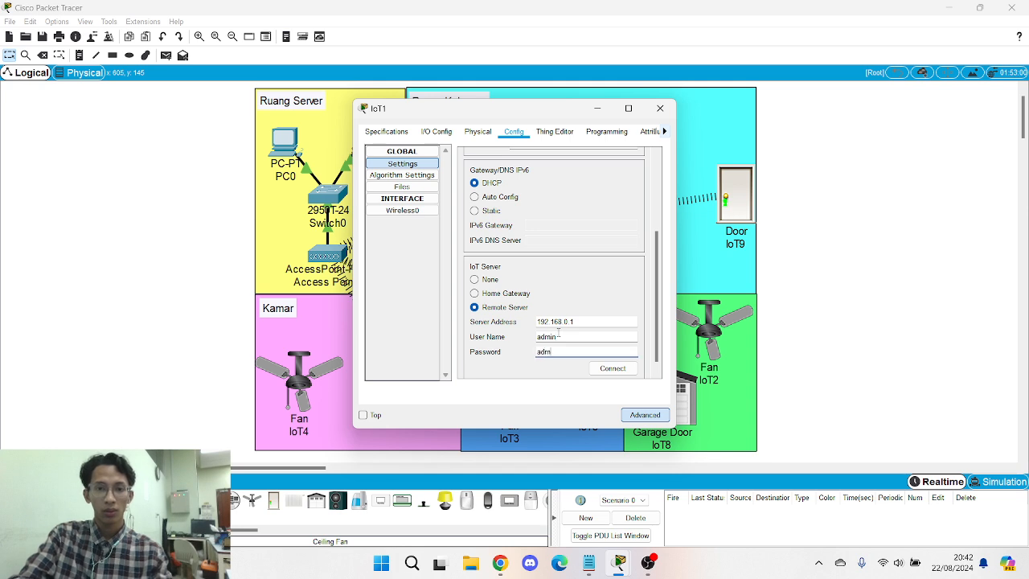
{"action": "type", "text": "in"}
{"action": "left_click", "coordinate": [612, 370]}
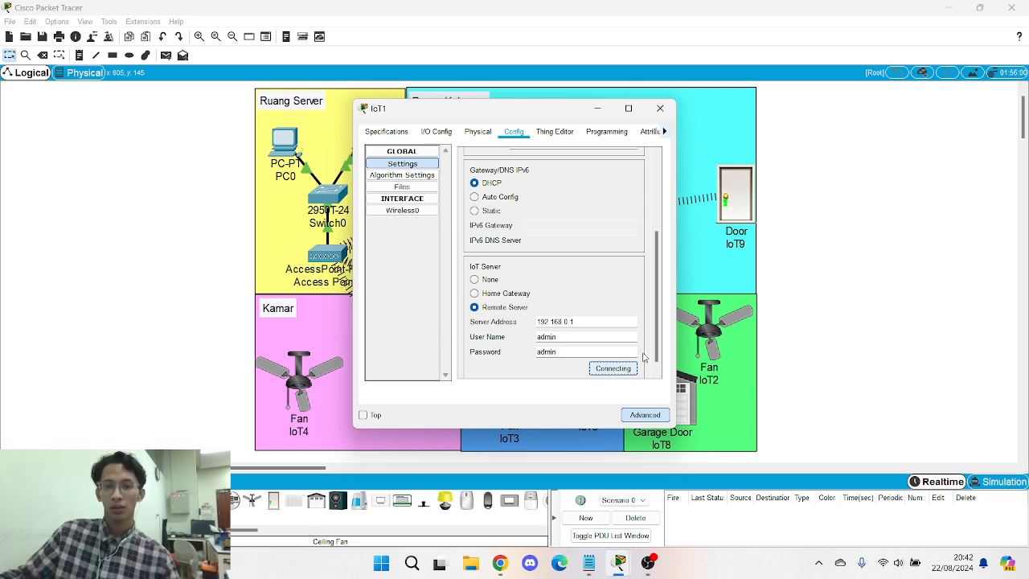
- Close IoT1, then fit fan IoT3 with the PT-IOT-NM-1W wireless adapter
{"action": "left_click", "coordinate": [660, 107]}
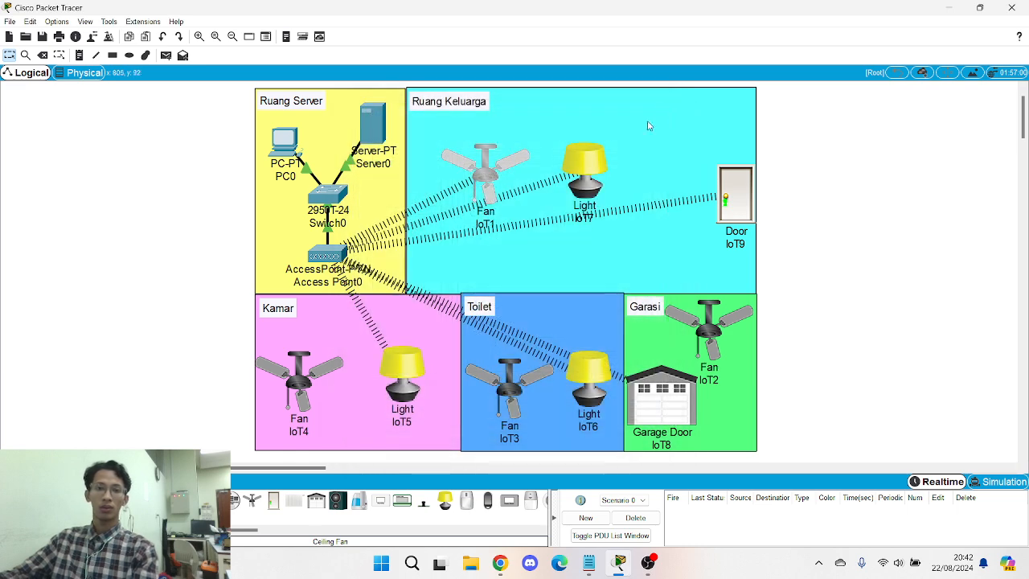
{"action": "left_click", "coordinate": [531, 391]}
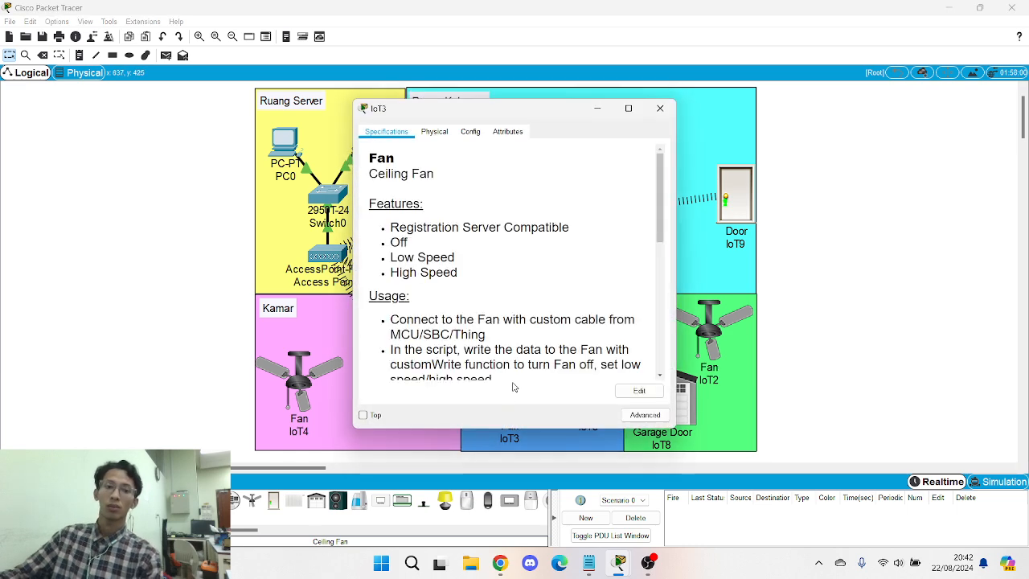
{"action": "left_click", "coordinate": [438, 133]}
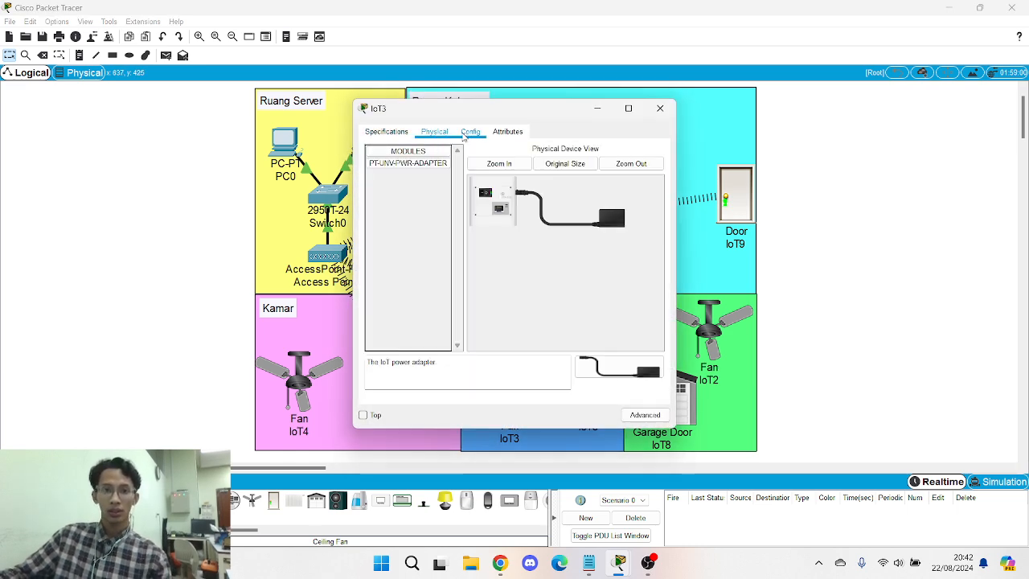
{"action": "left_click", "coordinate": [470, 135]}
{"action": "left_click", "coordinate": [434, 131]}
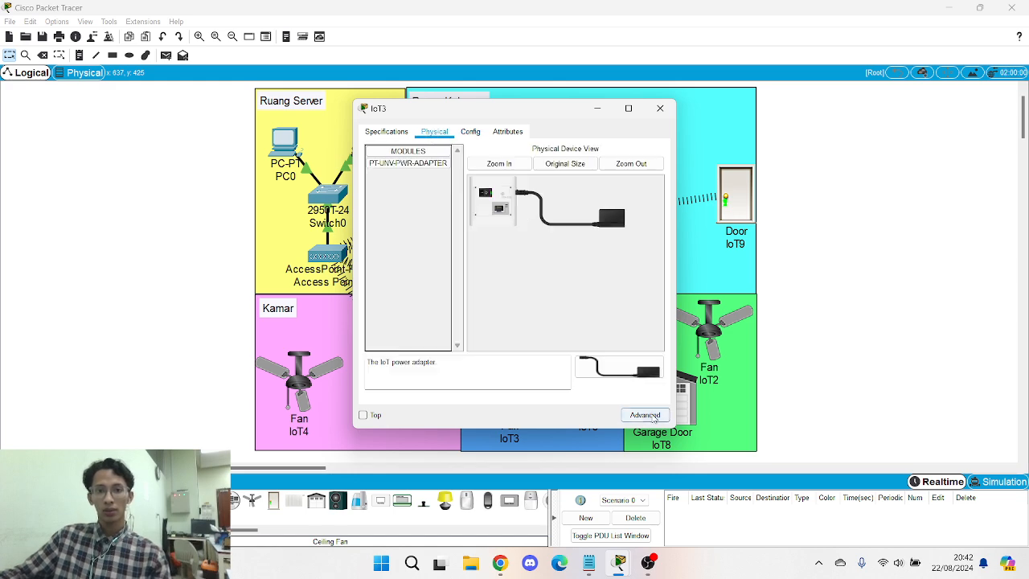
{"action": "left_click", "coordinate": [644, 415]}
{"action": "left_click", "coordinate": [437, 132]}
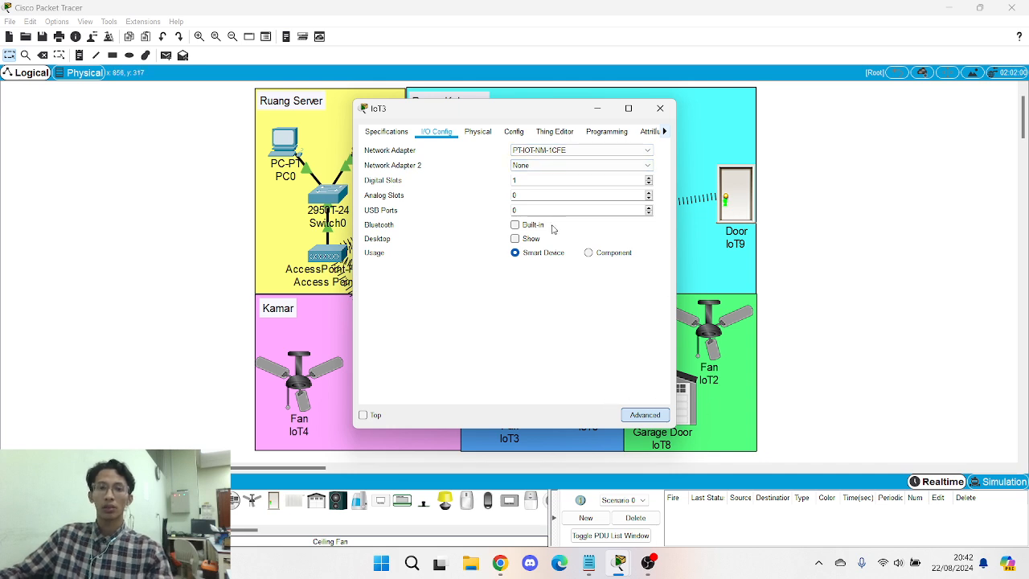
{"action": "left_click", "coordinate": [603, 150]}
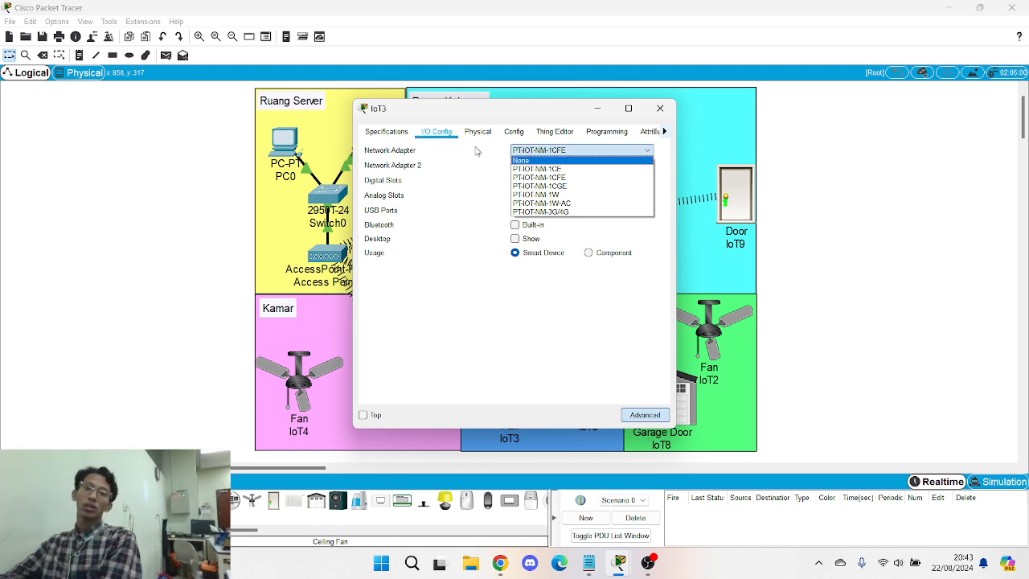
{"action": "left_click", "coordinate": [538, 195]}
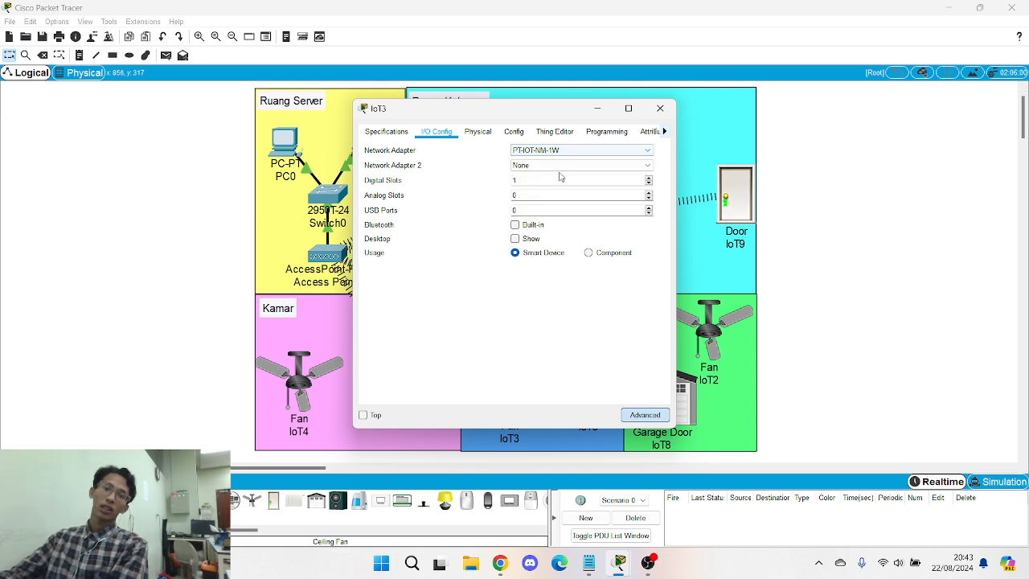
{"action": "left_click", "coordinate": [519, 132]}
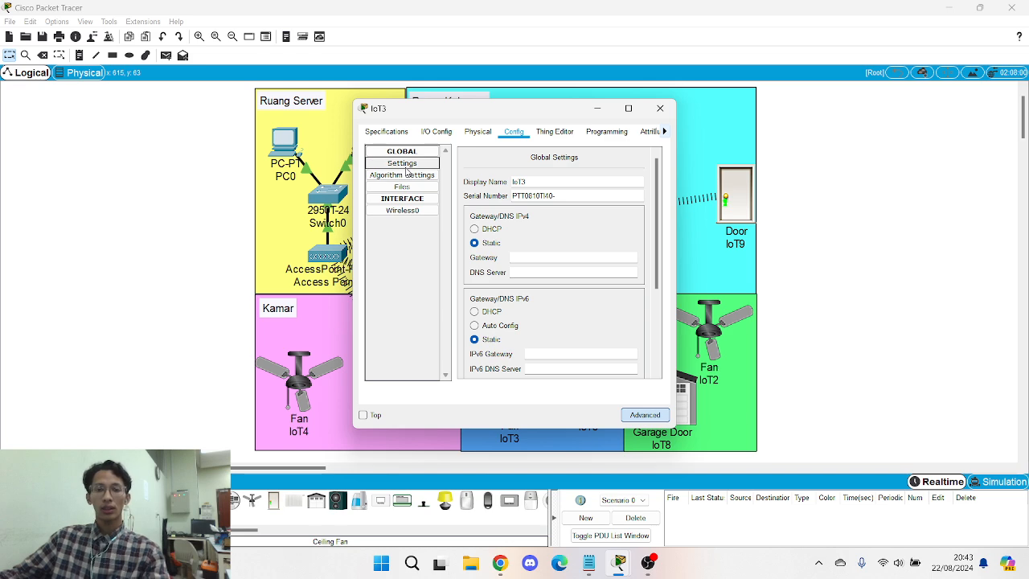
- Join IoT3's Wireless0 to SSID SMARTHOME using WPA2-PSK and the pass phrase
{"action": "left_click", "coordinate": [402, 210]}
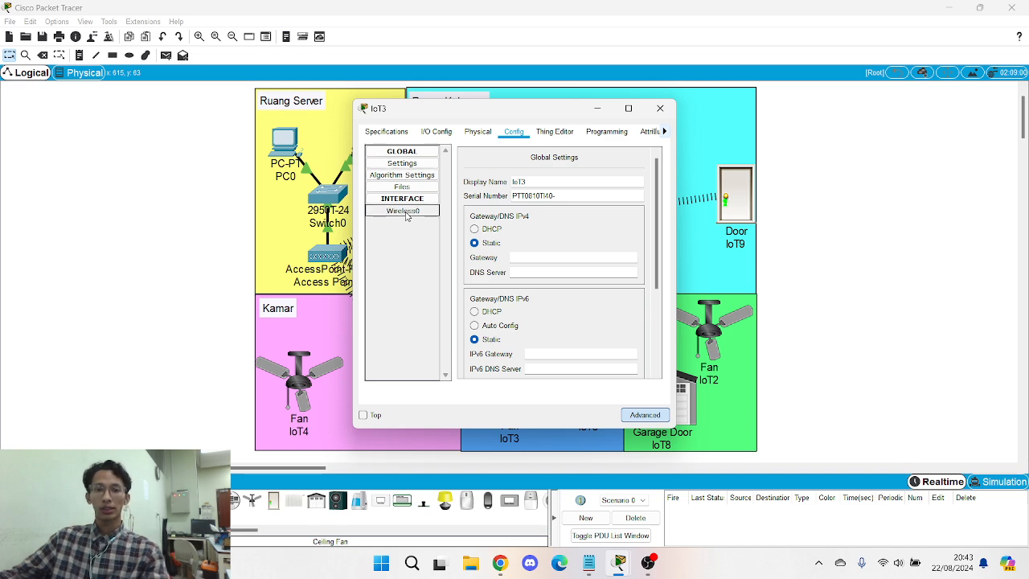
{"action": "double_click", "coordinate": [635, 195]}
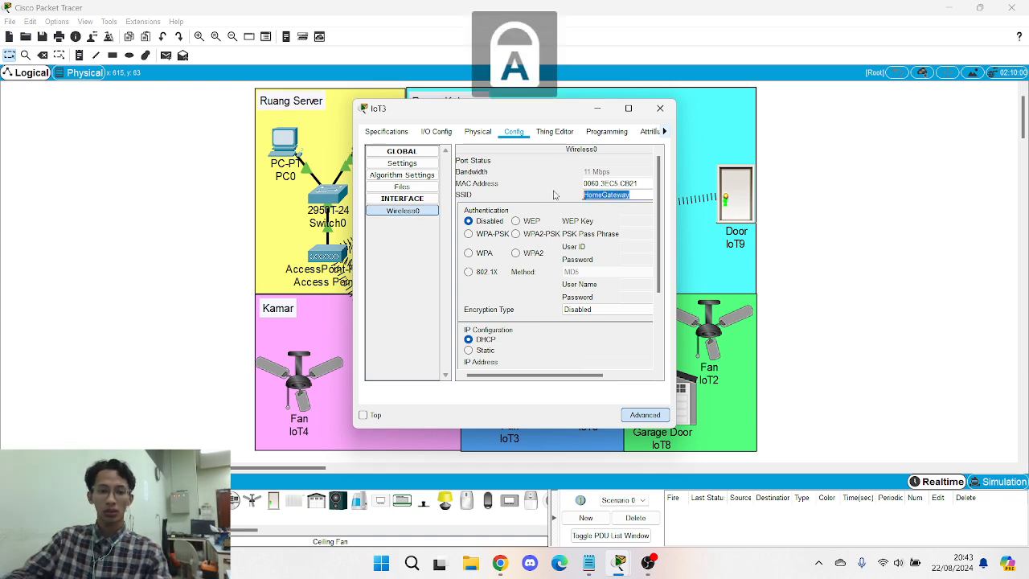
{"action": "type", "text": "SMARTHOME"}
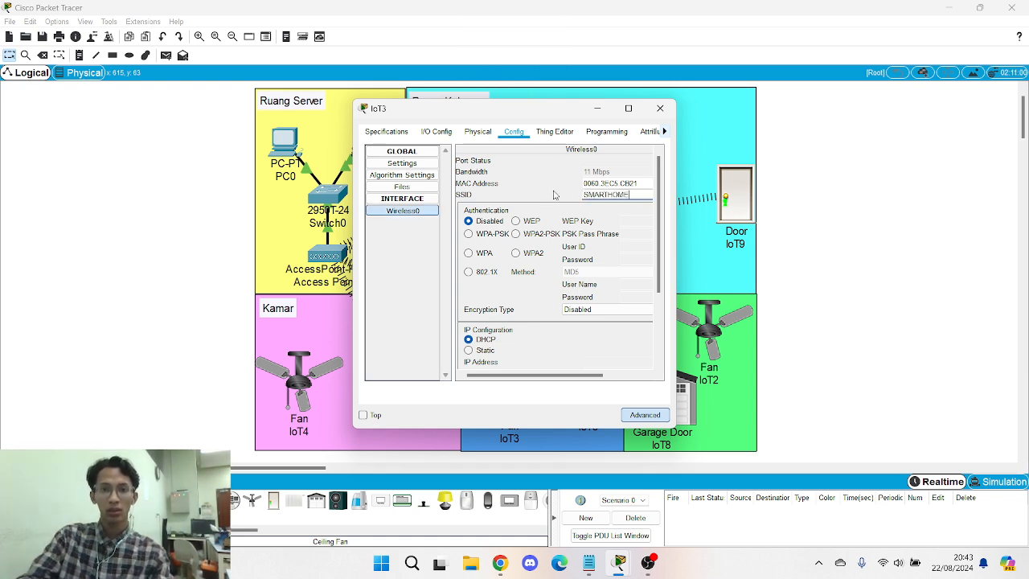
{"action": "left_click", "coordinate": [547, 235]}
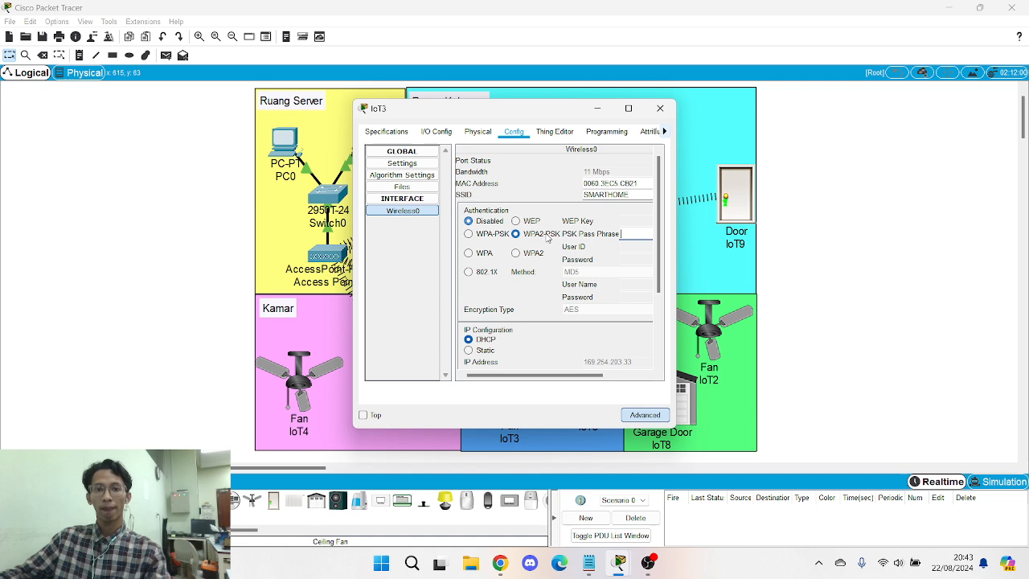
{"action": "left_click", "coordinate": [633, 233]}
{"action": "type", "text": "admin123"}
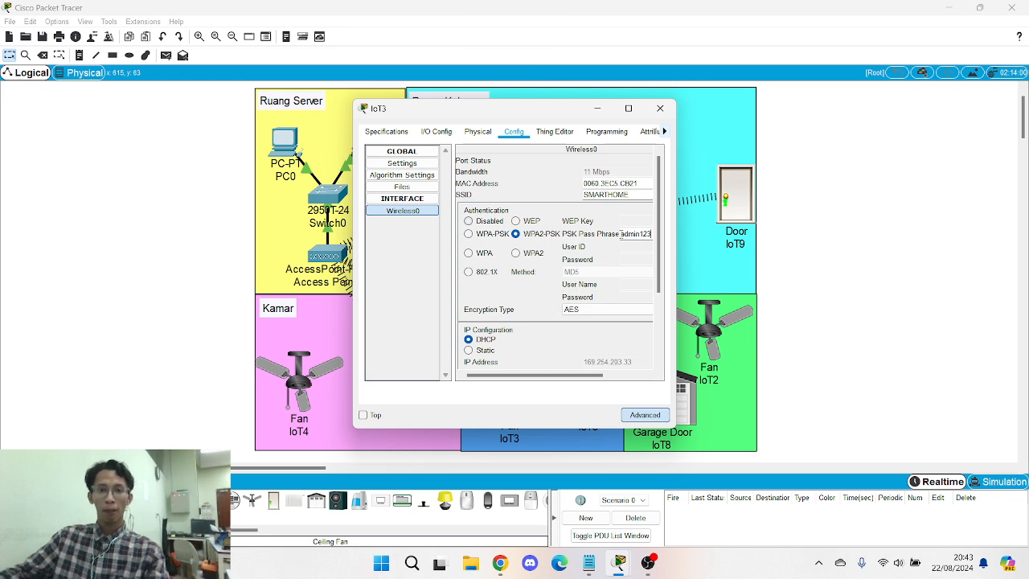
- Give IoT3 static IP 192.168.0.22 with subnet mask 255.255.255.0
{"action": "scroll", "coordinate": [532, 290], "scroll_direction": "down", "scroll_amount": 1}
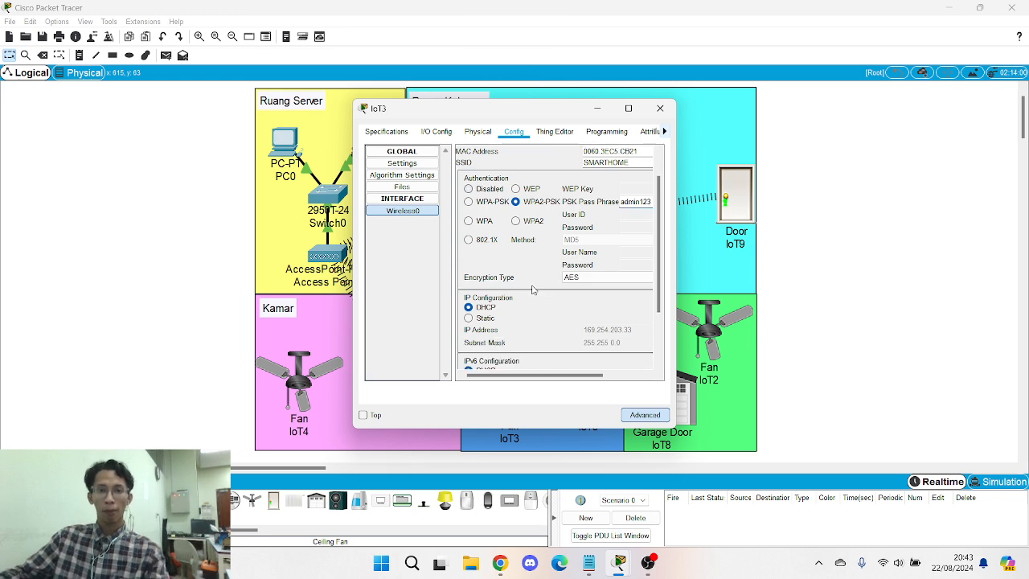
{"action": "left_click", "coordinate": [482, 318]}
{"action": "left_click", "coordinate": [611, 330]}
{"action": "type", "text": "192.168.1"}
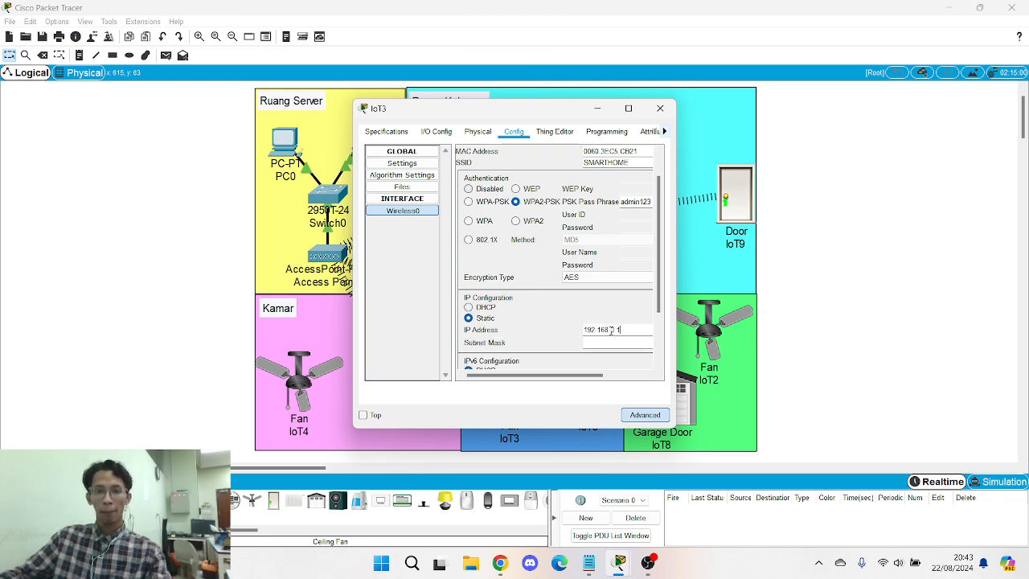
{"action": "key", "text": "BackSpace"}
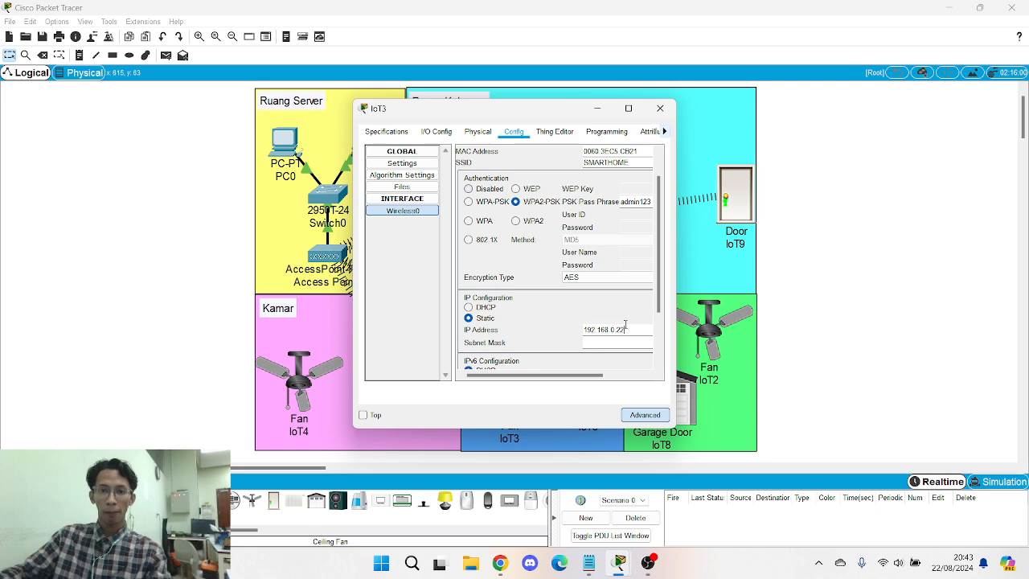
{"action": "left_click", "coordinate": [618, 340]}
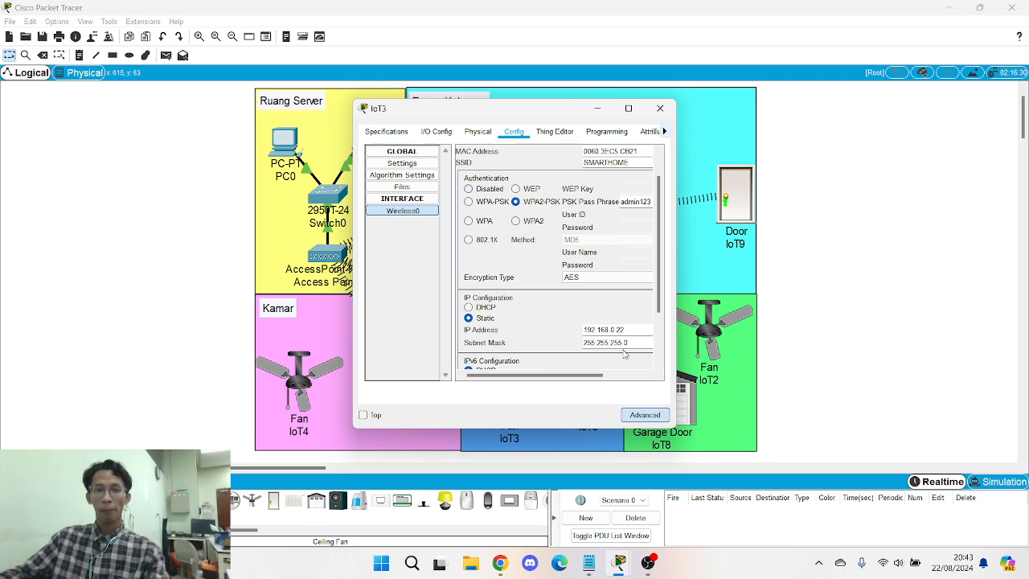
- Set IoT3's gateway to 192.168.0.1 and enter its DNS server
{"action": "left_click", "coordinate": [402, 163]}
{"action": "left_click", "coordinate": [542, 255]}
{"action": "type", "text": "192.168.0.1"}
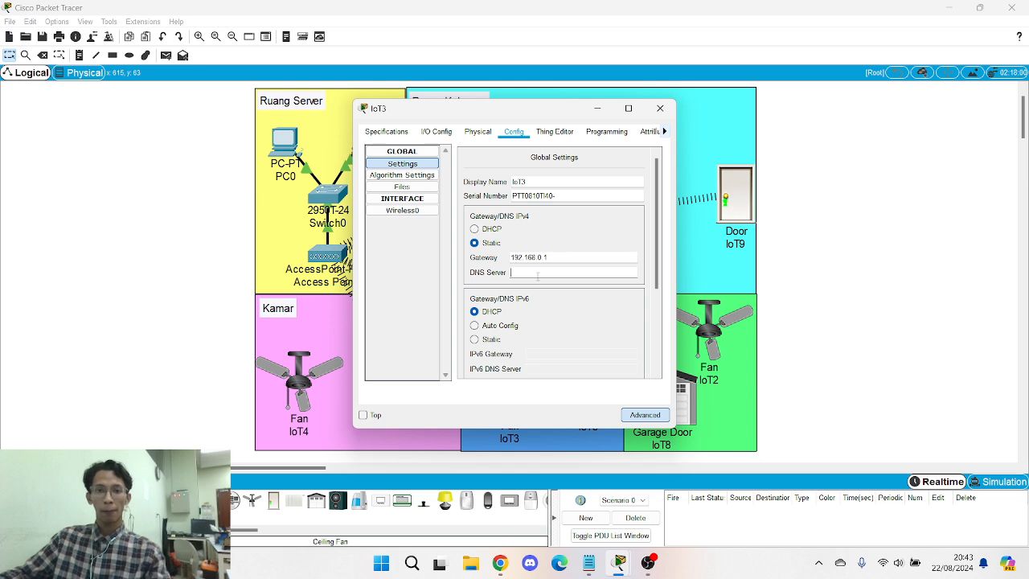
{"action": "left_click", "coordinate": [537, 276]}
{"action": "type", "text": "8.8.4.4"}
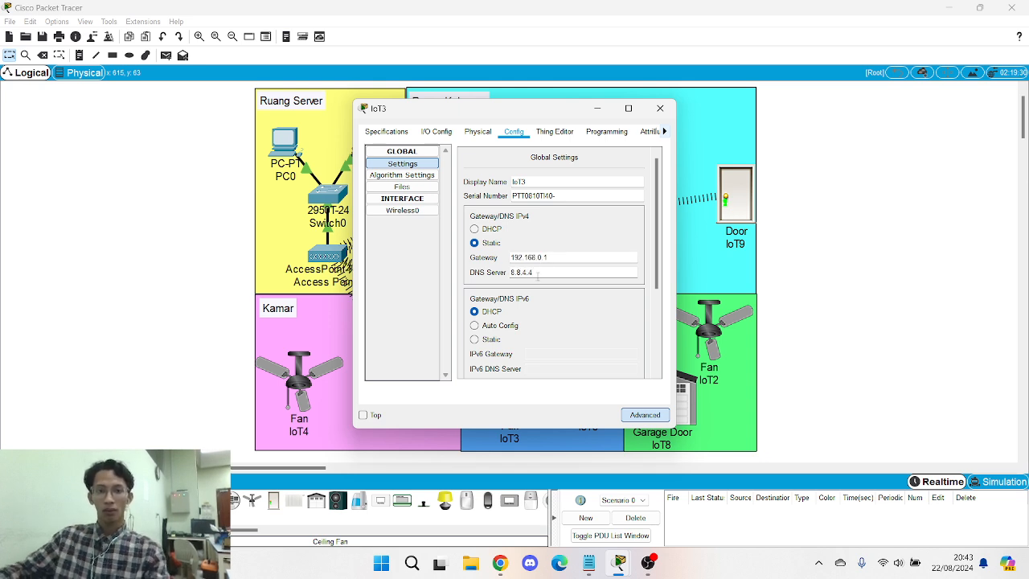
- Connect IoT3 to remote IoT server 192.168.0.1 with the server credentials, then close it
{"action": "scroll", "coordinate": [519, 296], "scroll_direction": "down", "scroll_amount": 3}
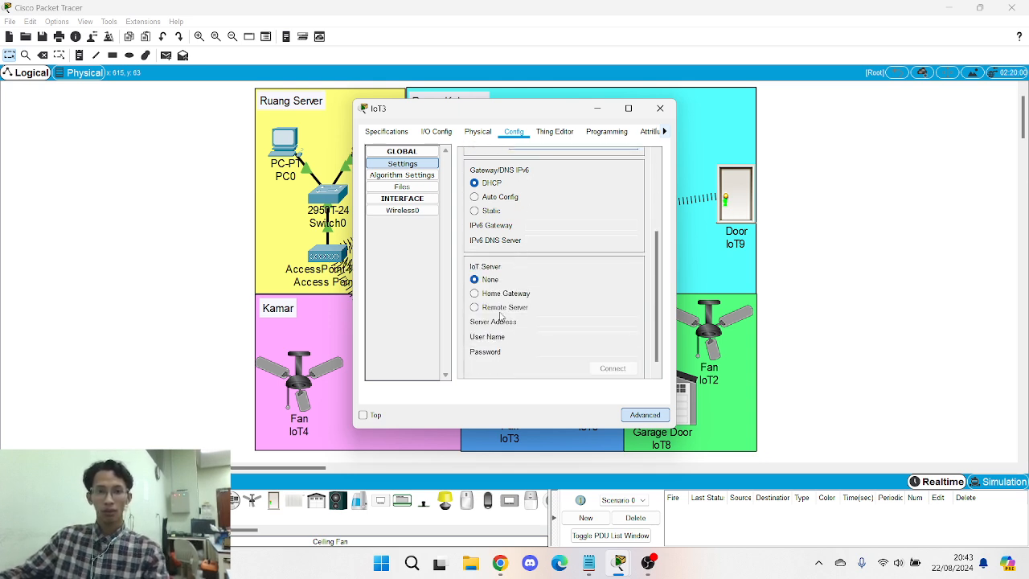
{"action": "left_click", "coordinate": [495, 308]}
{"action": "left_click", "coordinate": [551, 322]}
{"action": "key", "text": "ctrl+v"}
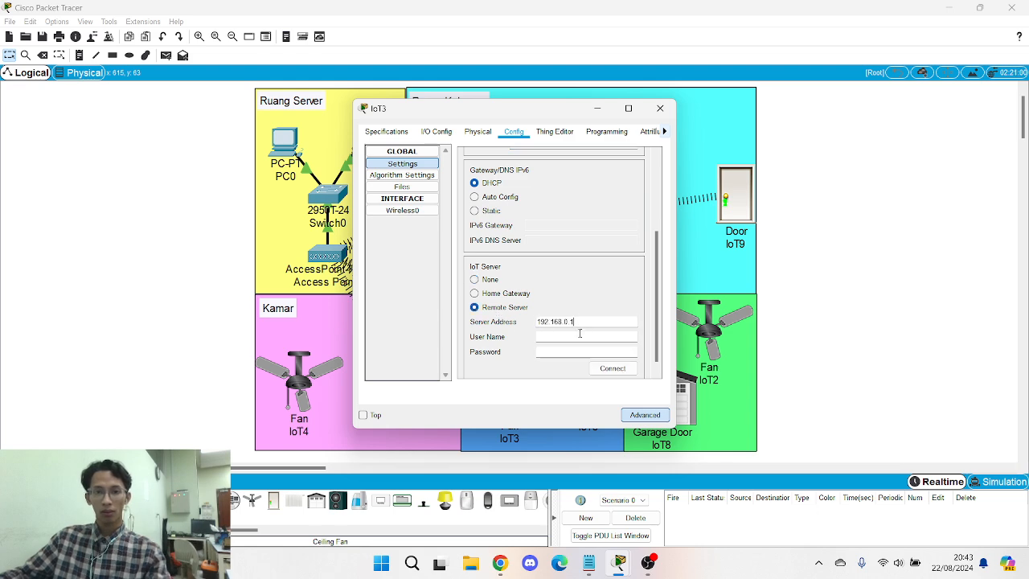
{"action": "left_click", "coordinate": [580, 336]}
{"action": "type", "text": "admin"}
{"action": "key", "text": "Tab"}
{"action": "type", "text": "ad"}
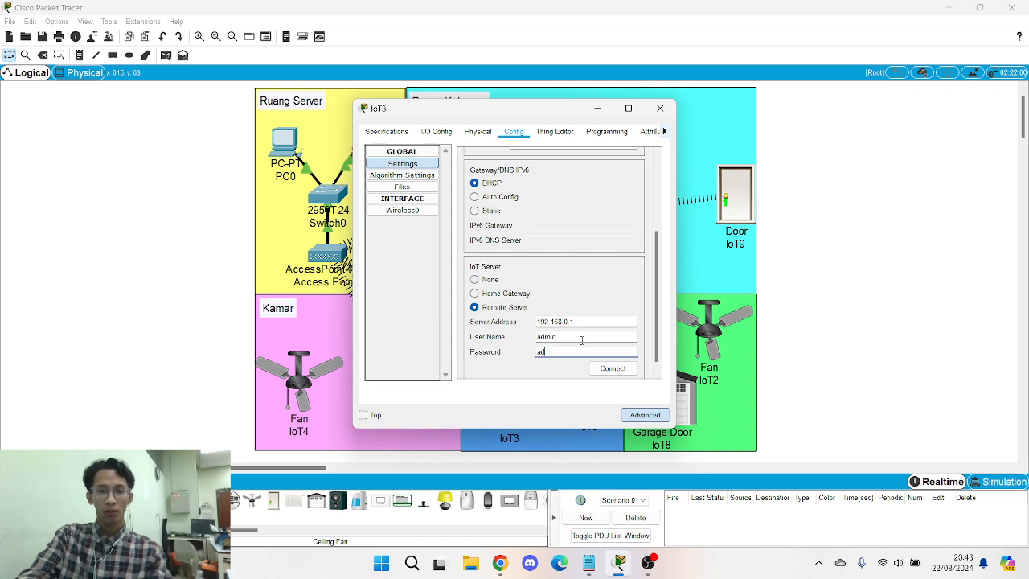
{"action": "left_click", "coordinate": [627, 367]}
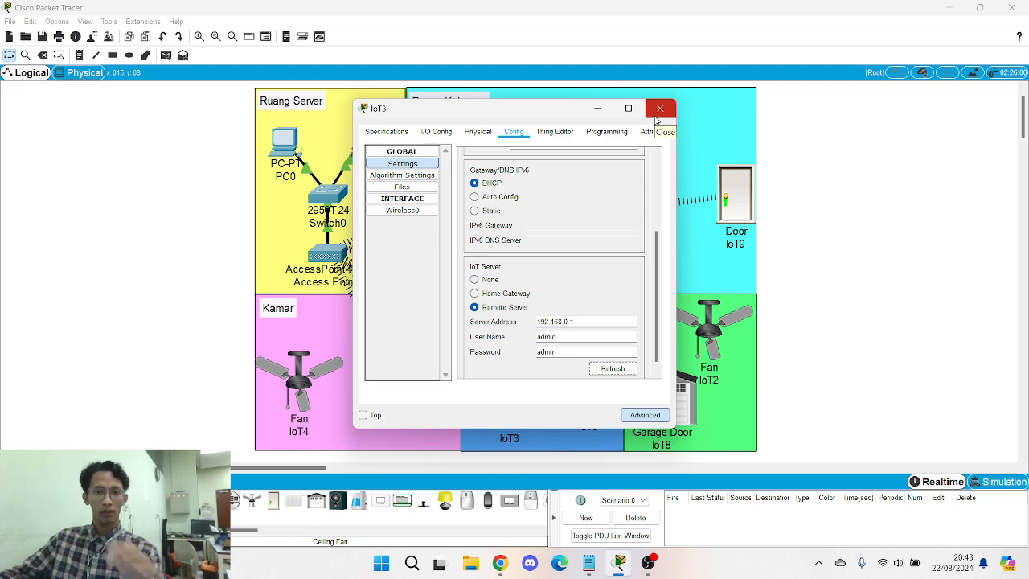
{"action": "left_click", "coordinate": [658, 112]}
- Fit Fan IoT4 with the PT-IOT-NM-1W wireless network adapter
{"action": "left_click", "coordinate": [281, 395]}
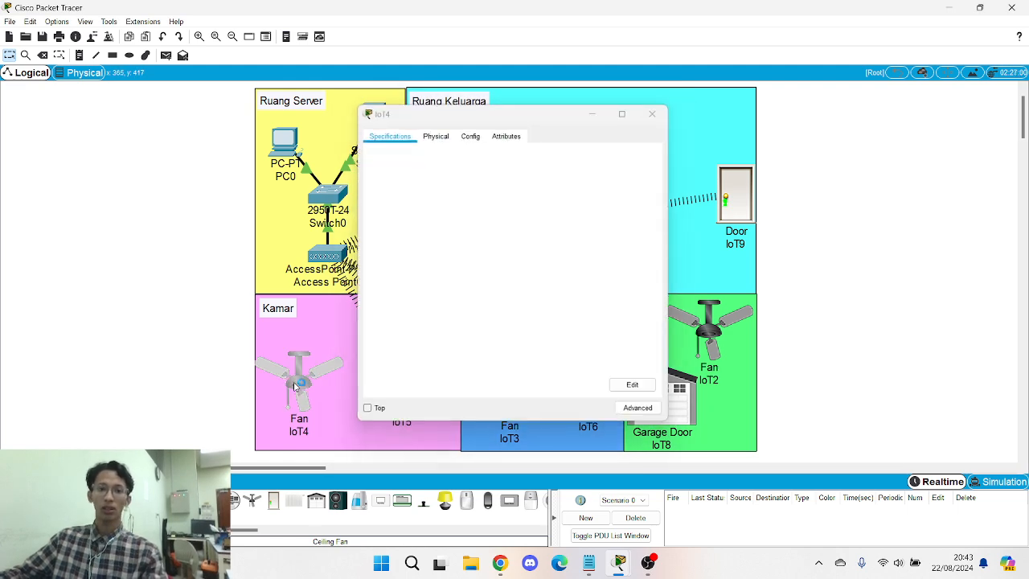
{"action": "left_click", "coordinate": [304, 382]}
{"action": "left_click", "coordinate": [325, 382]}
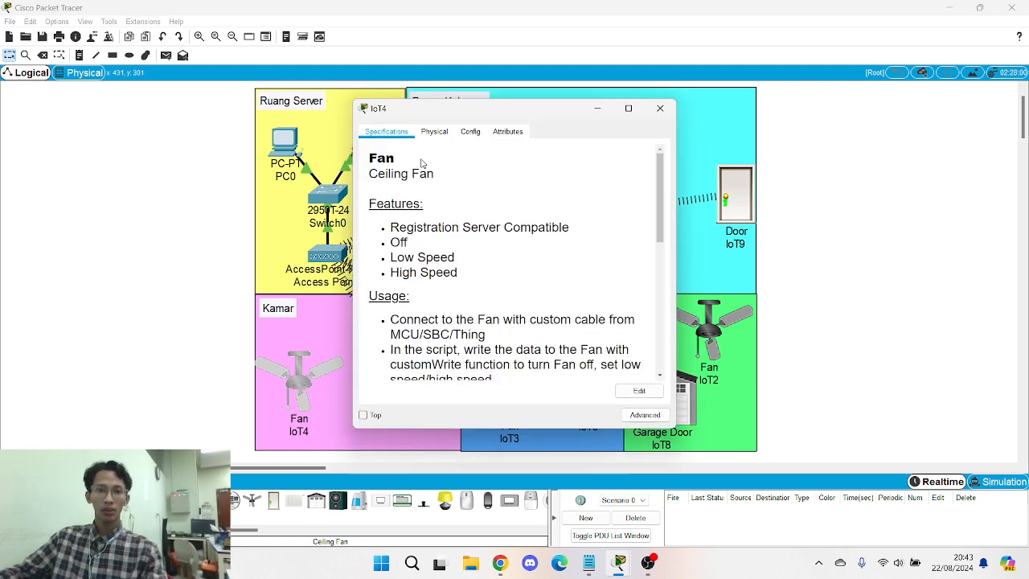
{"action": "left_click", "coordinate": [643, 415]}
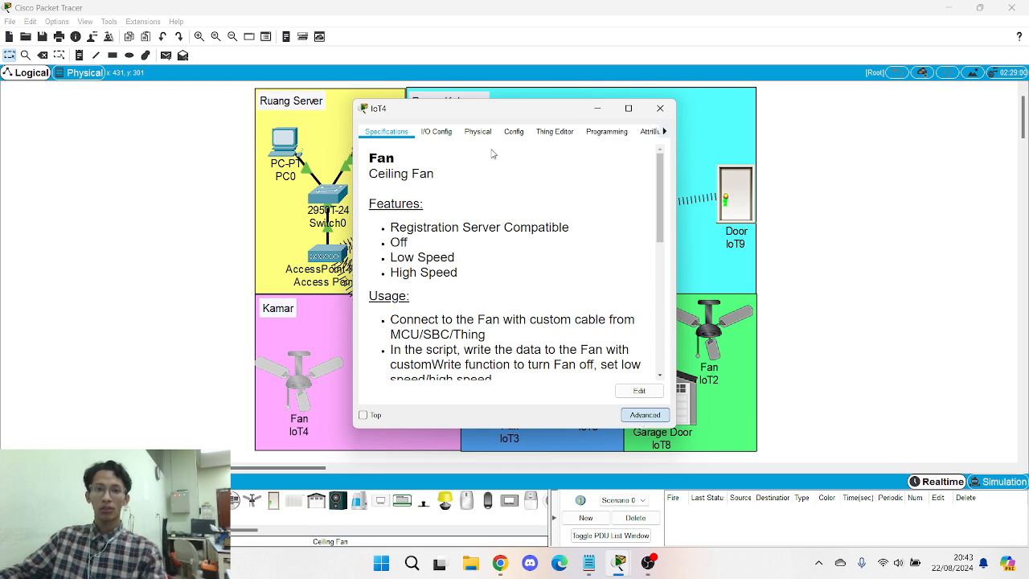
{"action": "left_click", "coordinate": [433, 134]}
{"action": "left_click", "coordinate": [586, 151]}
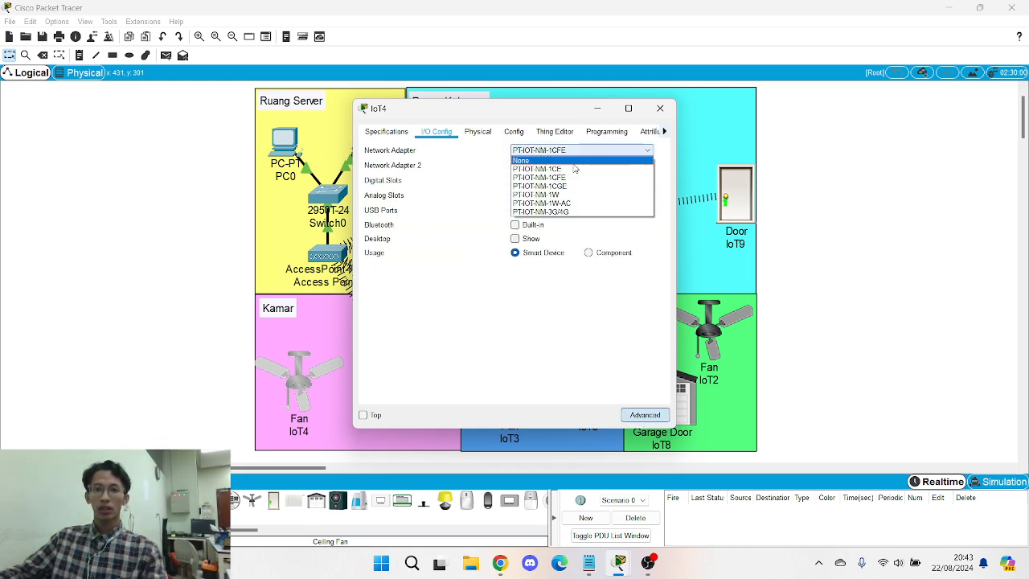
{"action": "left_click", "coordinate": [567, 195]}
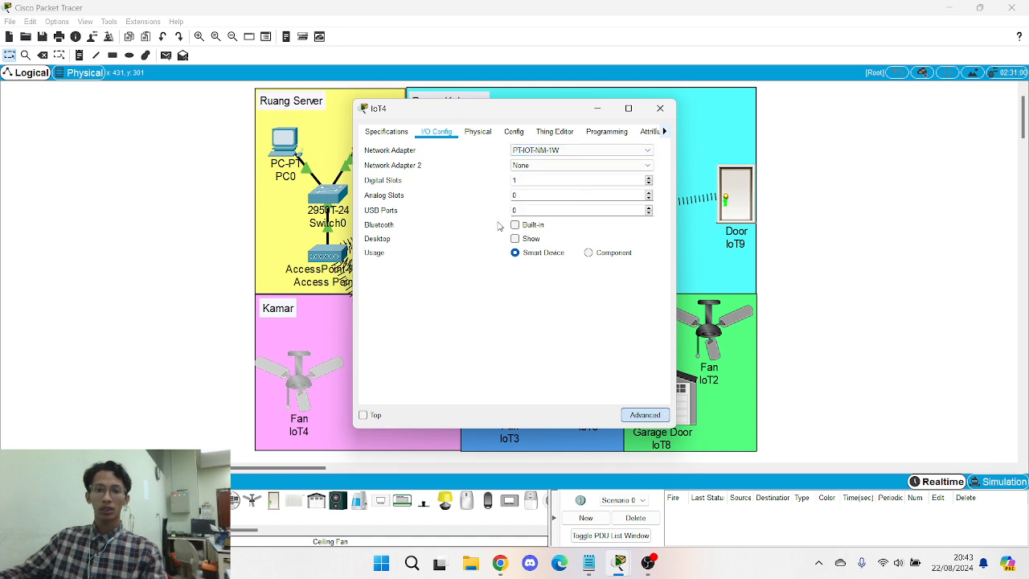
- Set IoT4's Wireless0 SSID to SMARTHOME with WPA2-PSK and the passphrase
{"action": "left_click", "coordinate": [515, 132]}
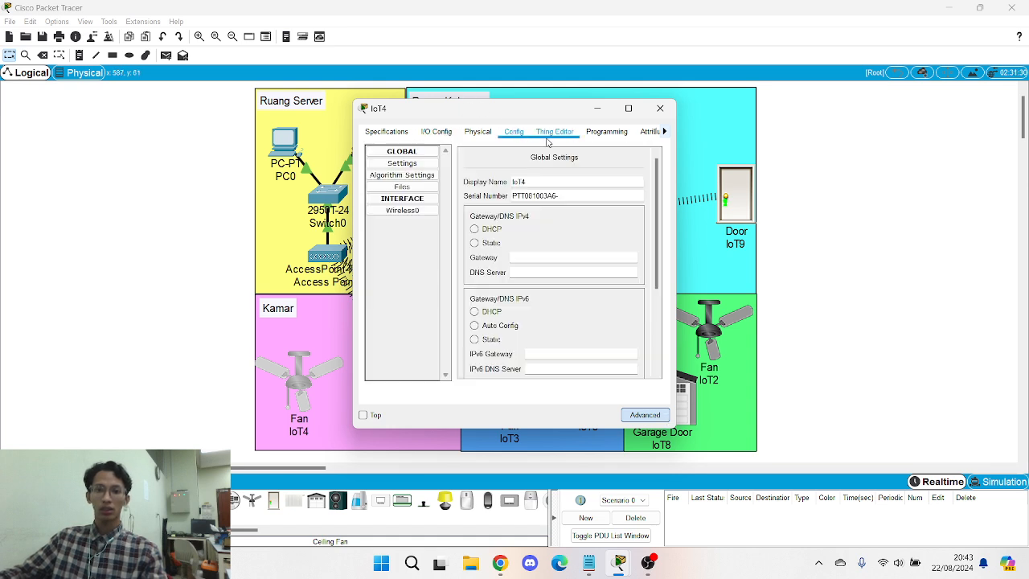
{"action": "left_click", "coordinate": [402, 210]}
{"action": "double_click", "coordinate": [642, 194]}
{"action": "key", "text": "Caps_Lock"}
{"action": "type", "text": "SMARTHOME"}
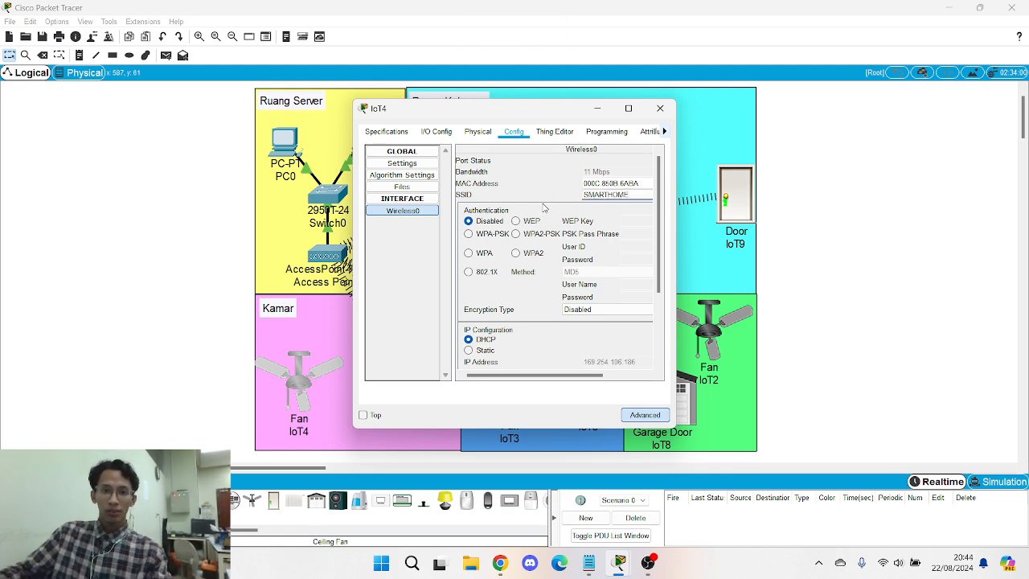
{"action": "left_click", "coordinate": [516, 233]}
{"action": "left_click", "coordinate": [639, 233]}
{"action": "key", "text": "Caps_Lock"}
{"action": "type", "text": "a"}
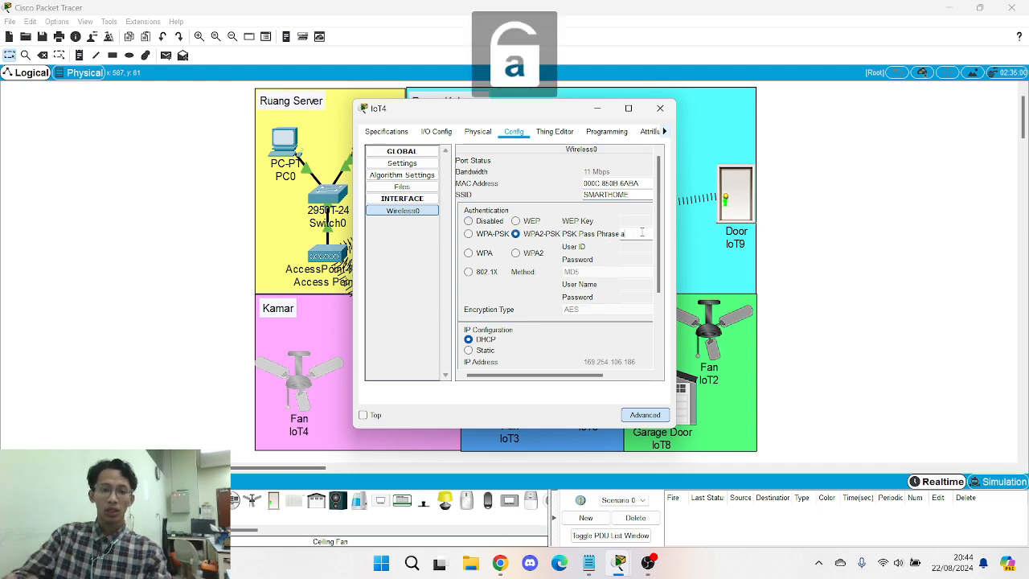
{"action": "type", "text": "dmin123"}
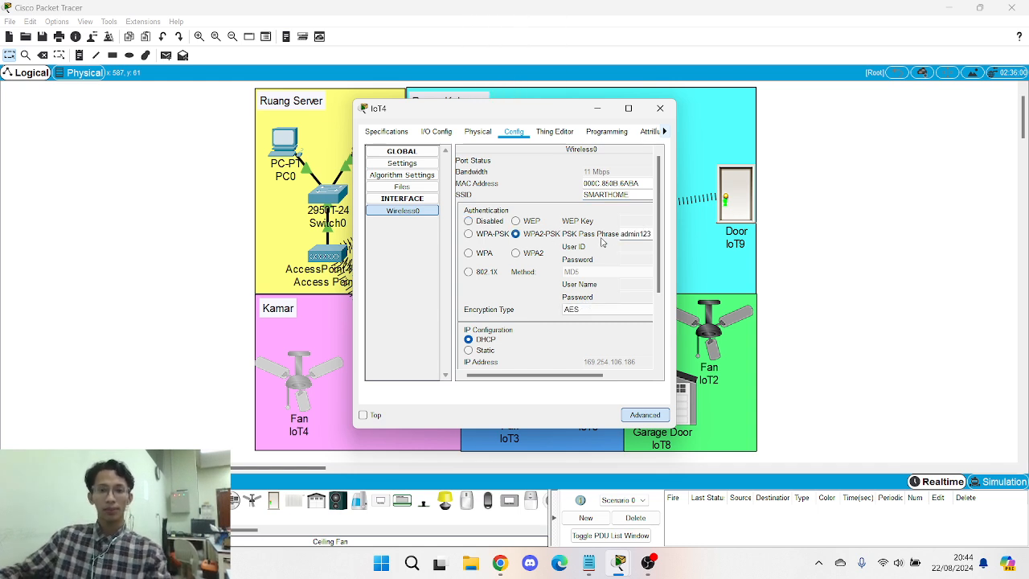
- Give IoT4 static IP 192.168.0.23 with subnet mask 255.255.255.0
{"action": "scroll", "coordinate": [608, 282], "scroll_direction": "down", "scroll_amount": 1}
{"action": "left_click", "coordinate": [471, 318]}
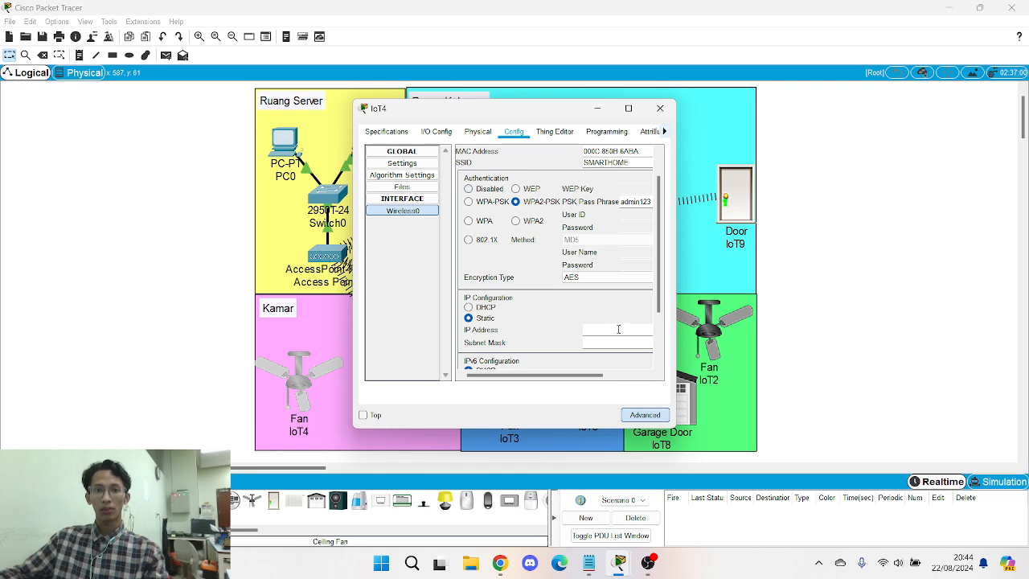
{"action": "type", "text": "192.168.0.23"}
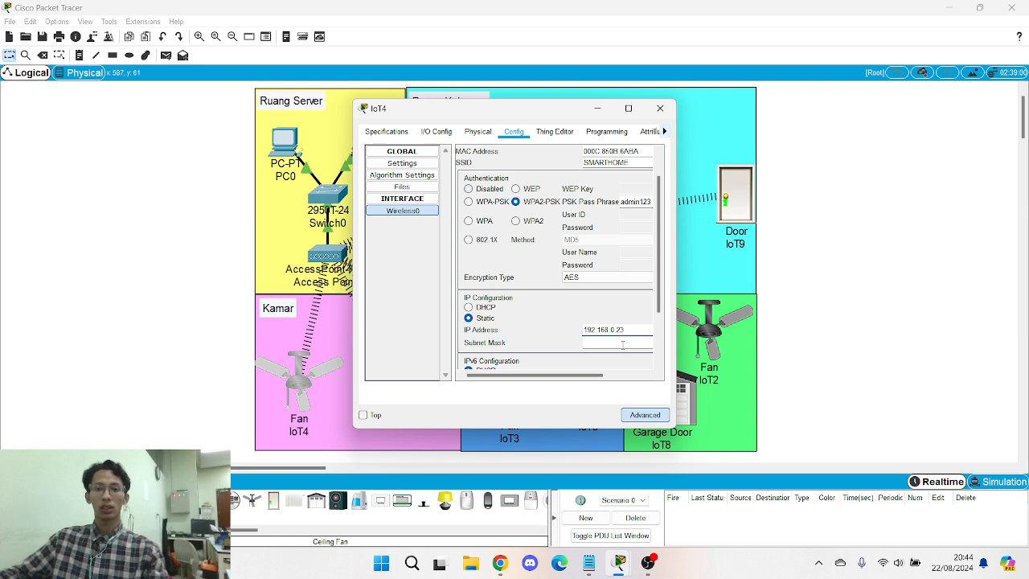
{"action": "left_click", "coordinate": [625, 341]}
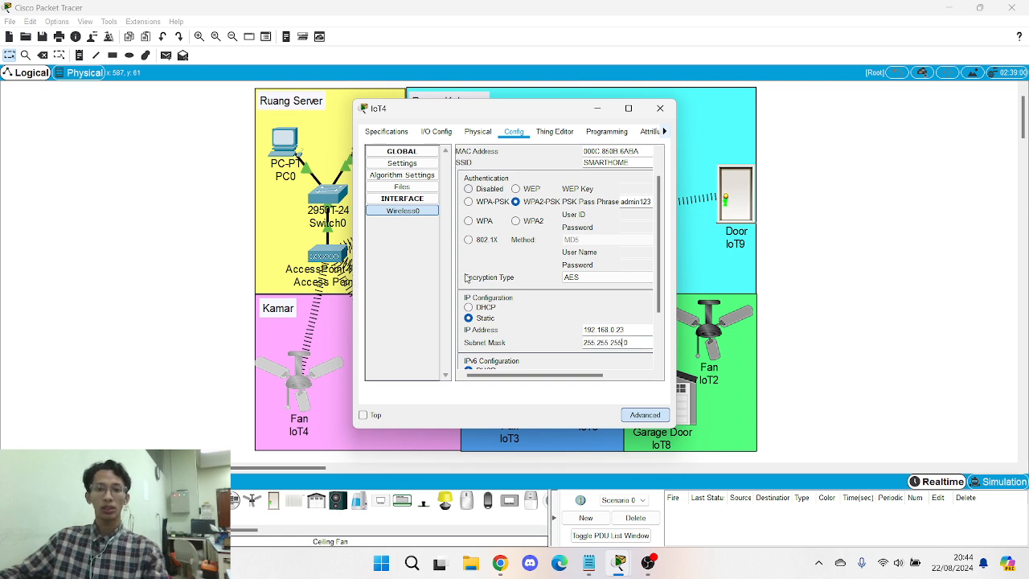
{"action": "left_click", "coordinate": [406, 164]}
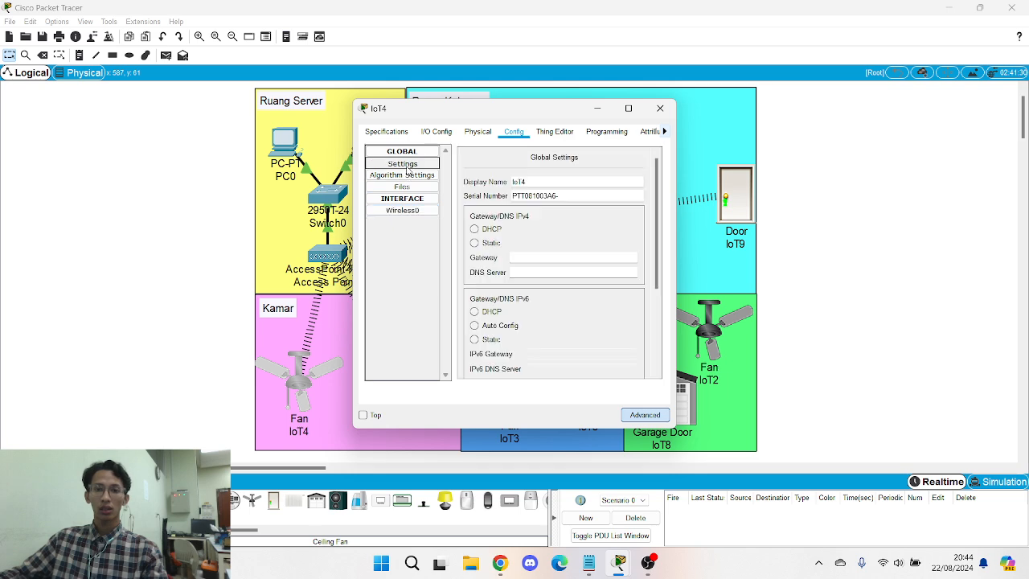
- Set Fan IoT4's gateway to 192.168.0.1 and enter its DNS server
{"action": "type", "text": "192.168.0.1"}
{"action": "left_click", "coordinate": [545, 273]}
{"action": "type", "text": "8.8.4.4"}
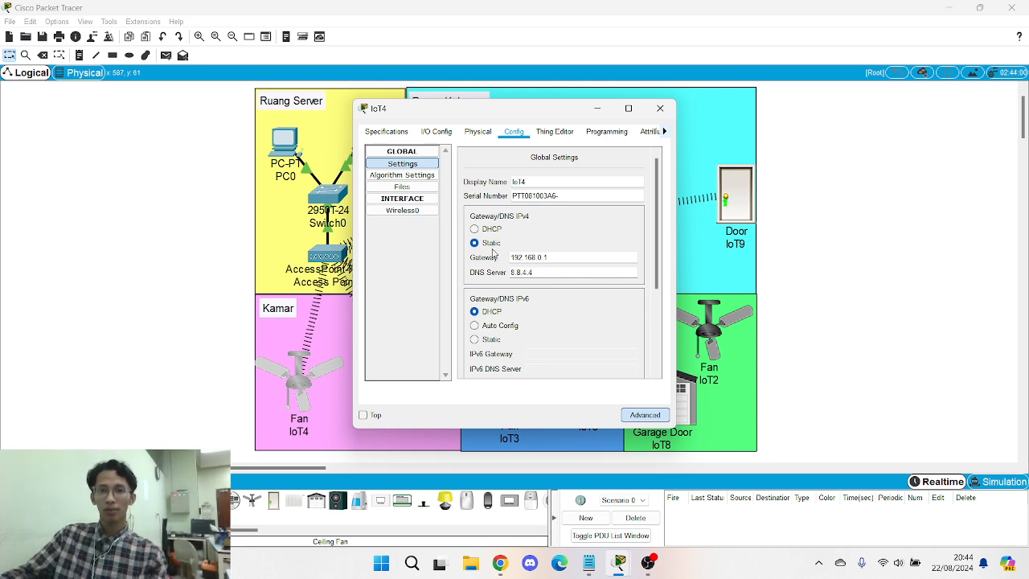
- Connect IoT4 to remote IoT server 192.168.0.1 with the server credentials, then close it
{"action": "scroll", "coordinate": [500, 261], "scroll_direction": "down", "scroll_amount": 3}
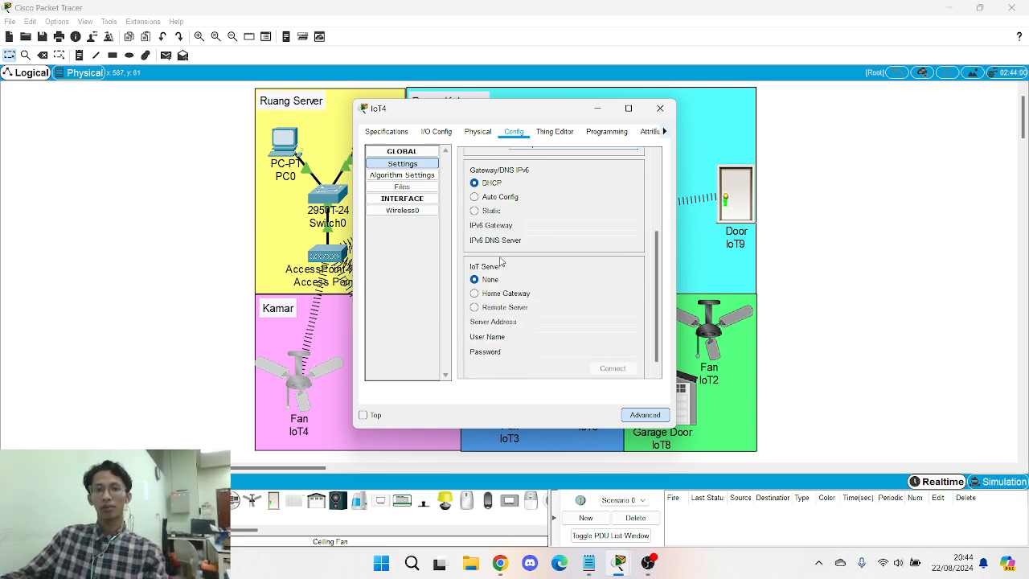
{"action": "left_click", "coordinate": [504, 308]}
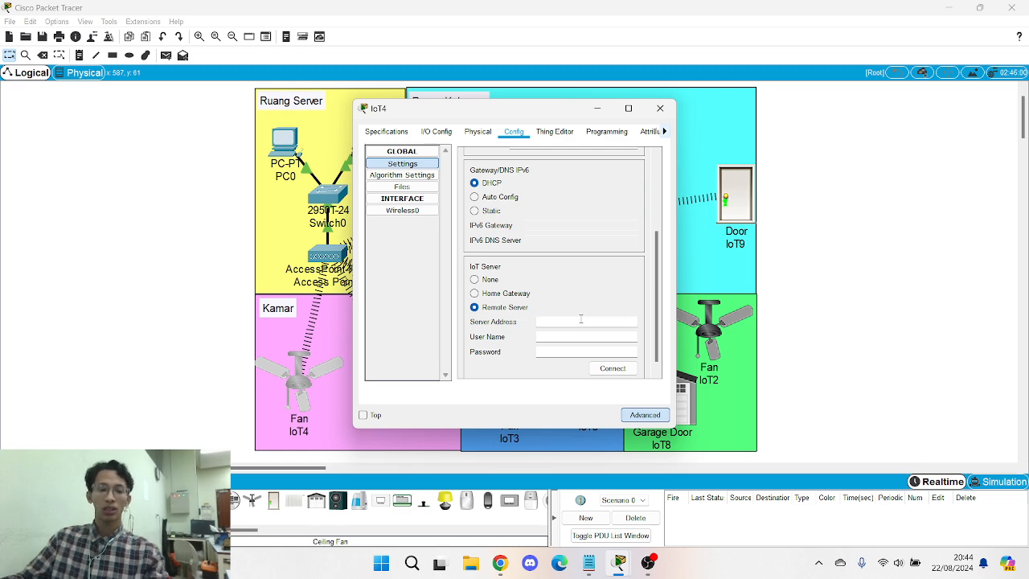
{"action": "type", "text": "192.168.0.1"}
{"action": "left_click", "coordinate": [609, 338]}
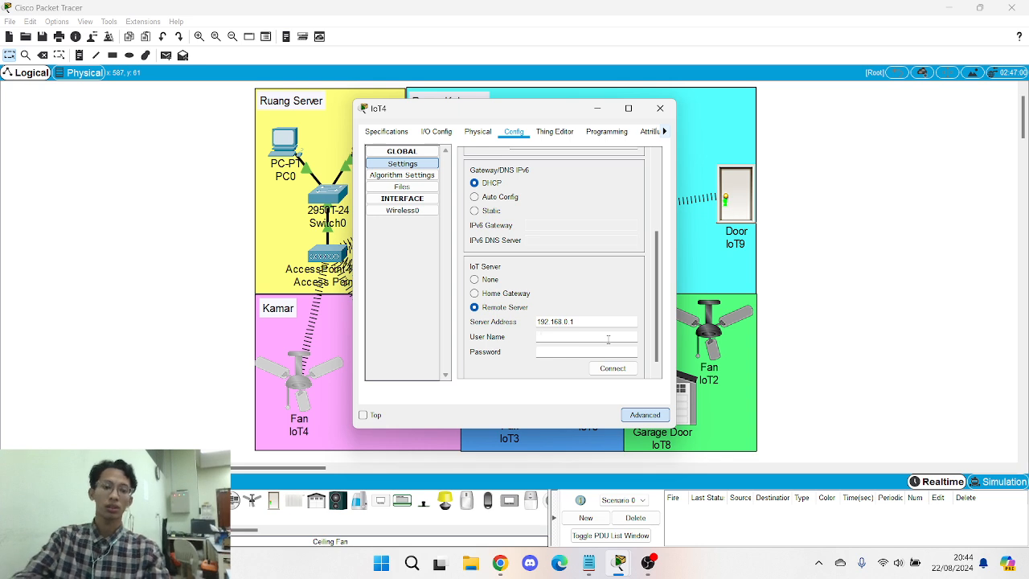
{"action": "type", "text": "admin"}
{"action": "key", "text": "Tab"}
{"action": "type", "text": "admin"}
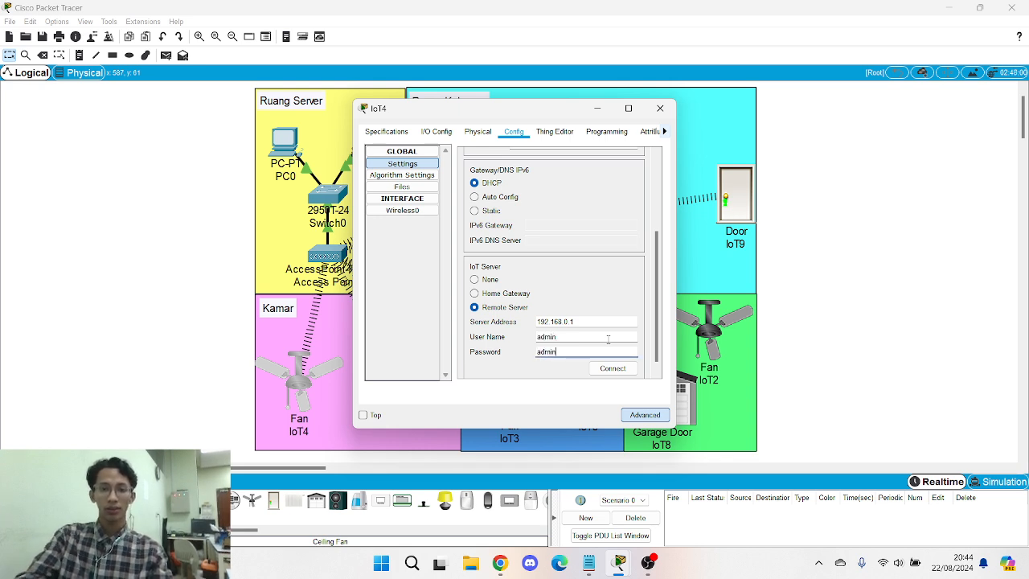
{"action": "left_click", "coordinate": [612, 368]}
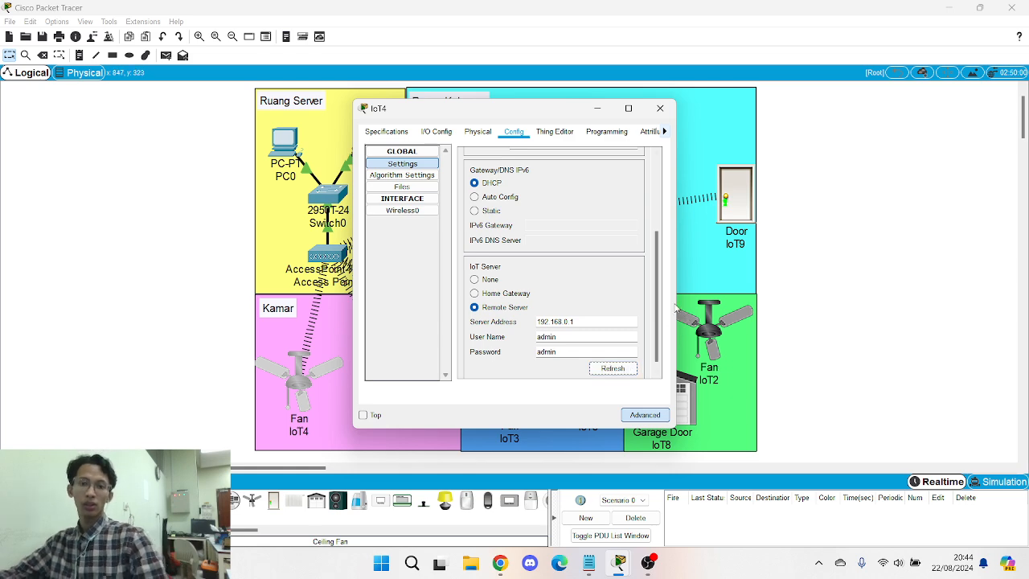
{"action": "left_click", "coordinate": [660, 107]}
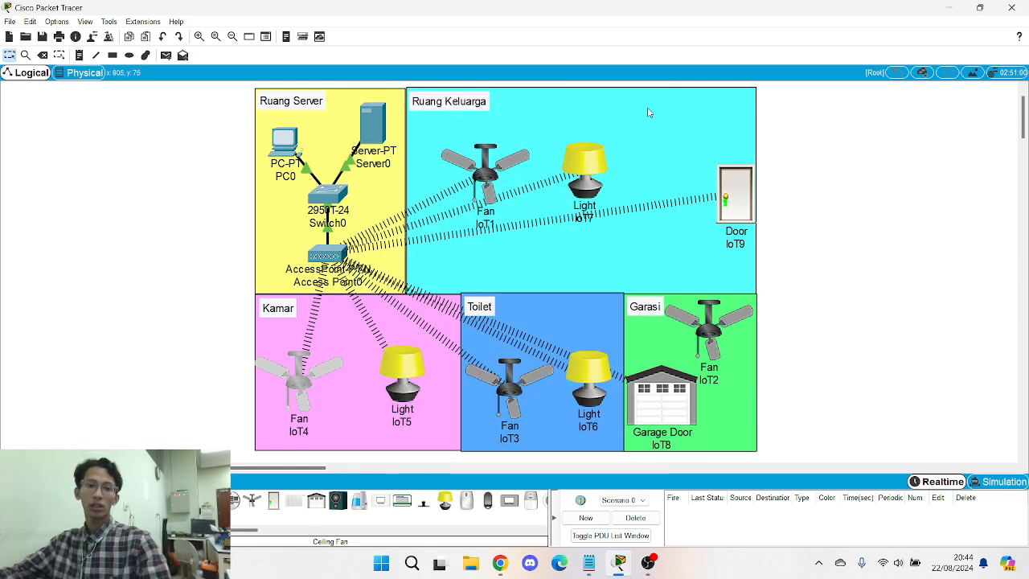
- Open PC0's Desktop, place its window beside the floor plan, and launch the Web Browser
{"action": "double_click", "coordinate": [291, 133]}
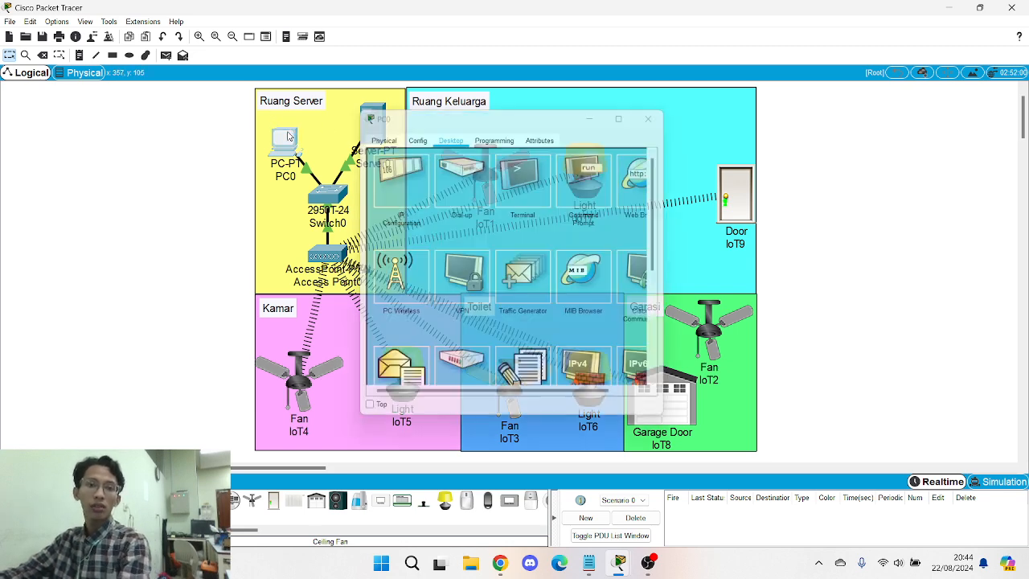
{"action": "left_click", "coordinate": [283, 143]}
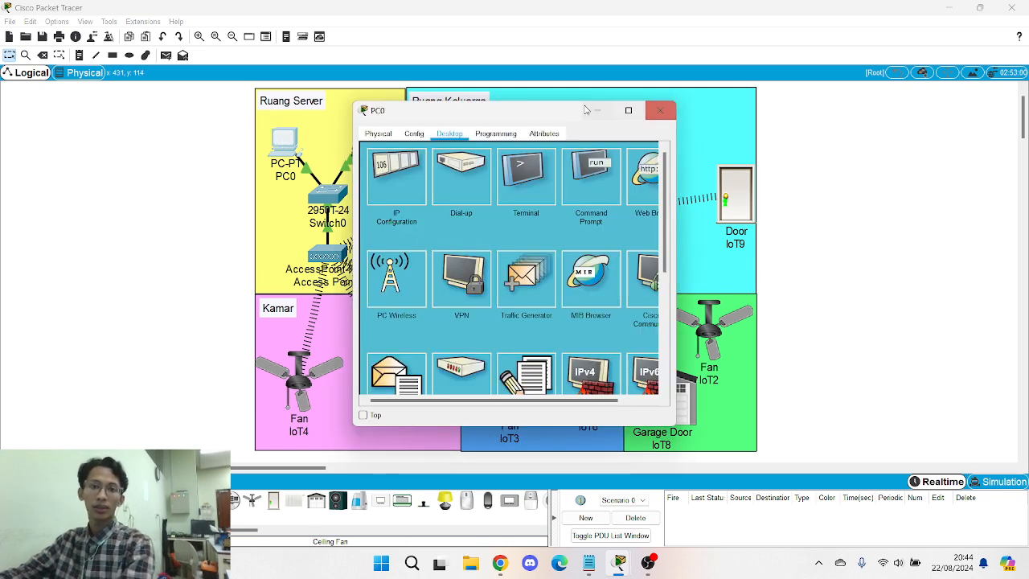
{"action": "left_click_drag", "start_coordinate": [552, 109], "coordinate": [850, 118]}
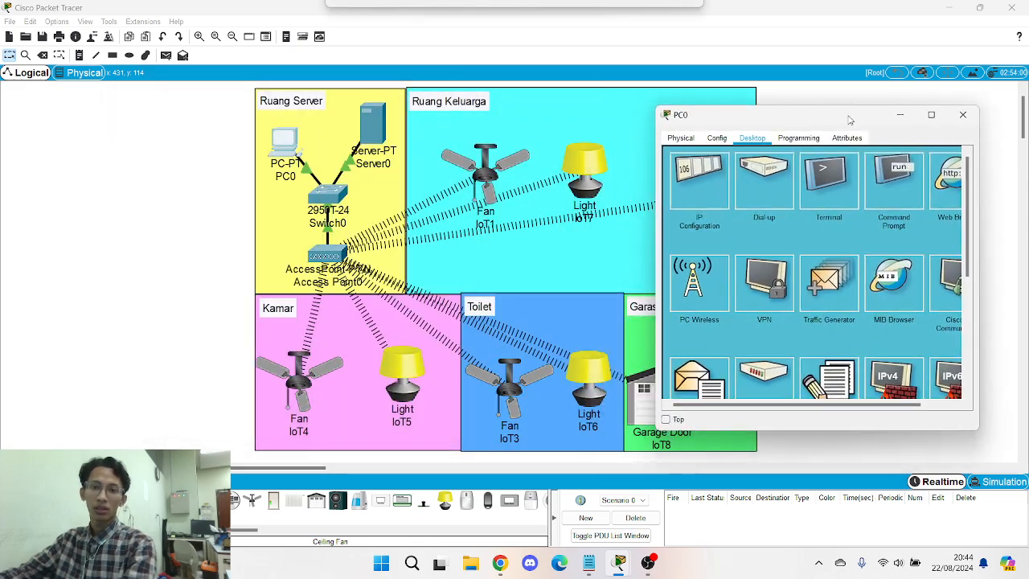
{"action": "left_click_drag", "start_coordinate": [256, 464], "coordinate": [318, 471]}
{"action": "left_click", "coordinate": [72, 161]}
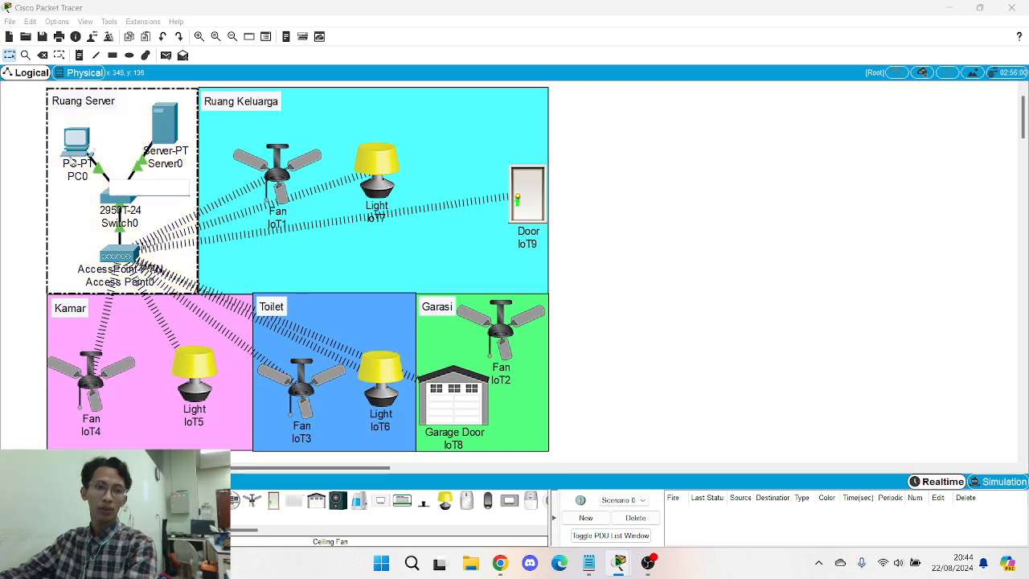
{"action": "left_click", "coordinate": [71, 141]}
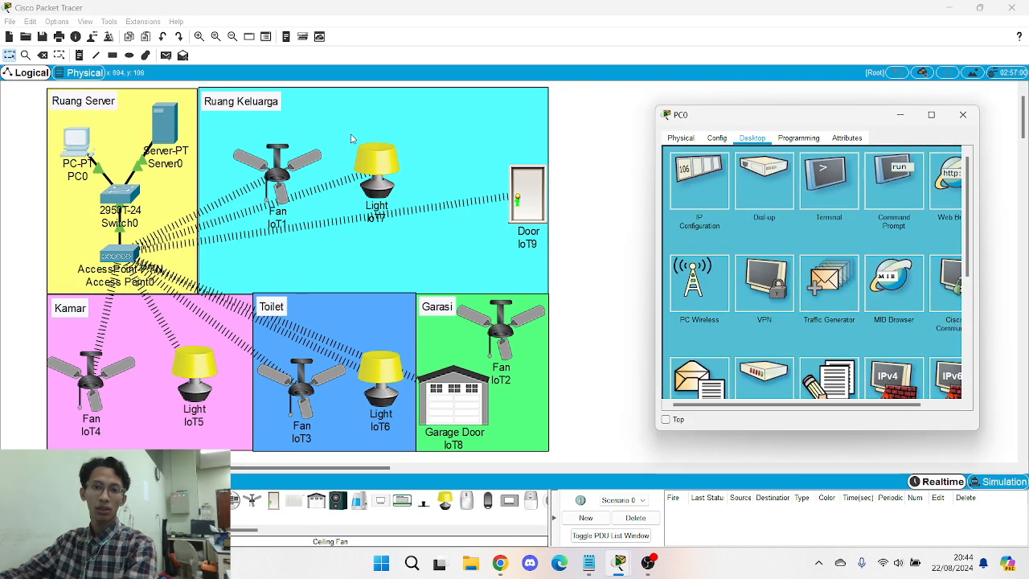
{"action": "left_click", "coordinate": [953, 183]}
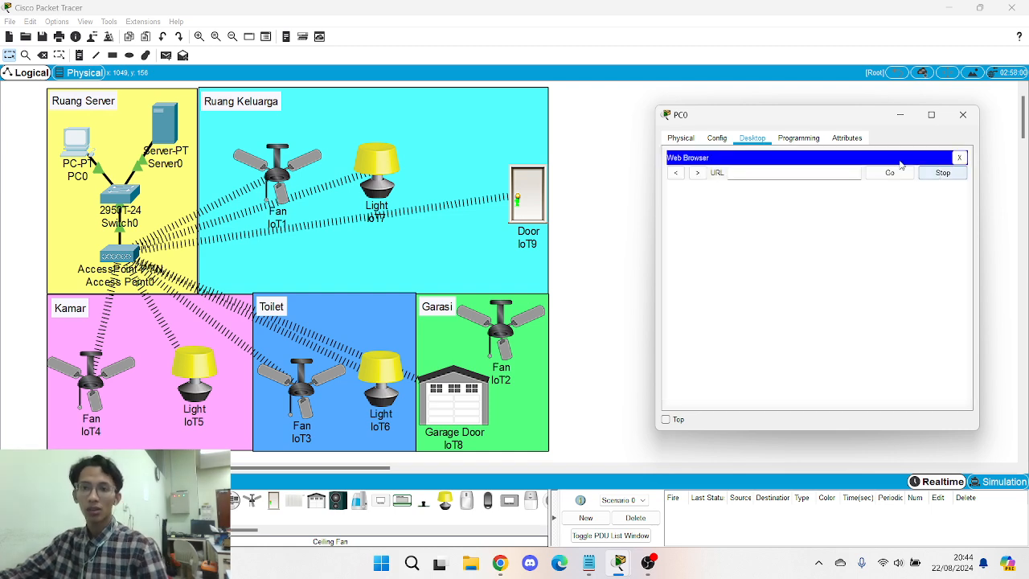
- Browse PC0 to the IoT server at 192.168.0.1 and sign in to list the registered devices
{"action": "left_click", "coordinate": [773, 174]}
{"action": "type", "text": "192.168.0.1"}
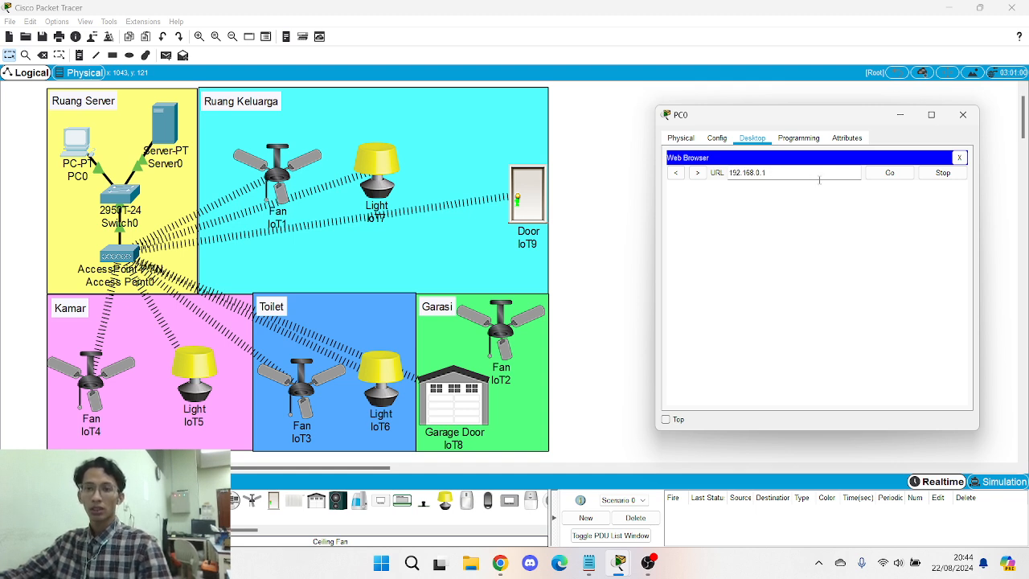
{"action": "left_click", "coordinate": [893, 173]}
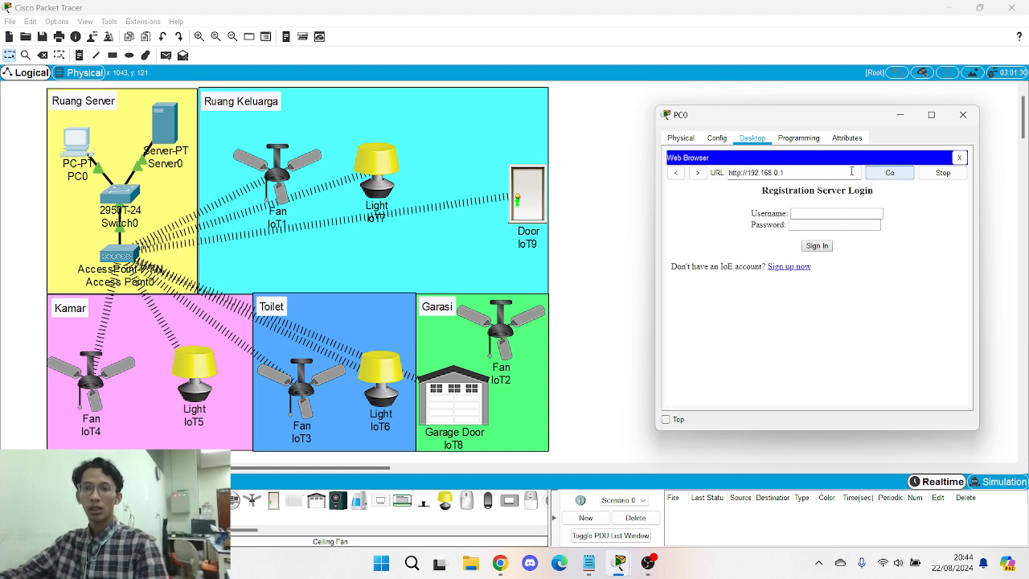
{"action": "left_click", "coordinate": [815, 215]}
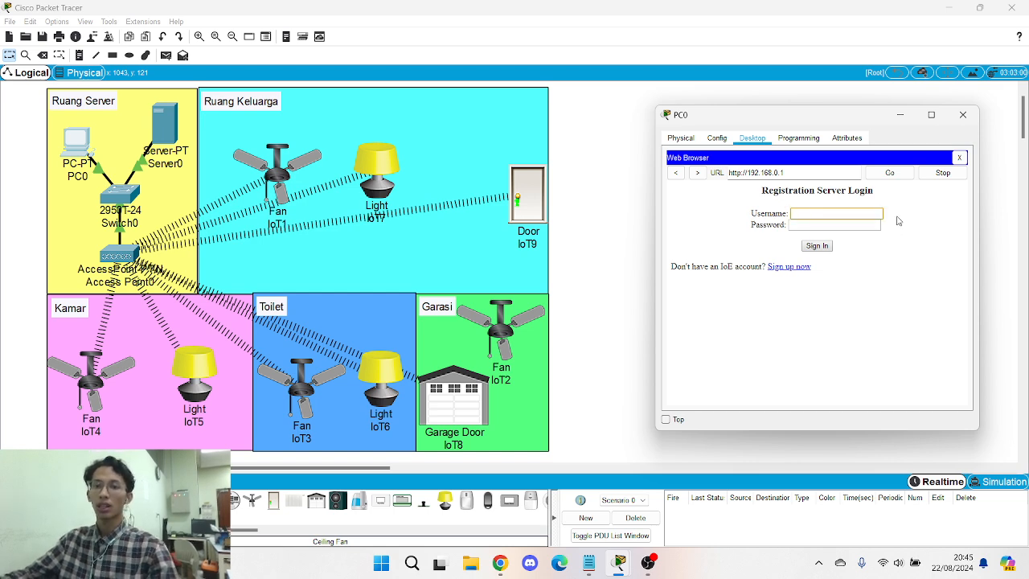
{"action": "type", "text": "admin"}
{"action": "key", "text": "Tab"}
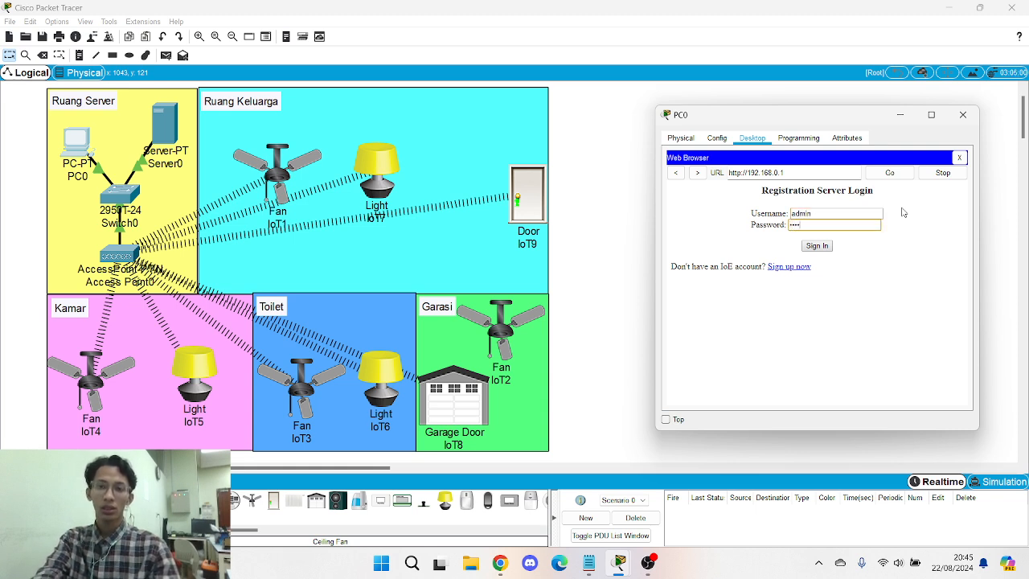
{"action": "left_click", "coordinate": [818, 247]}
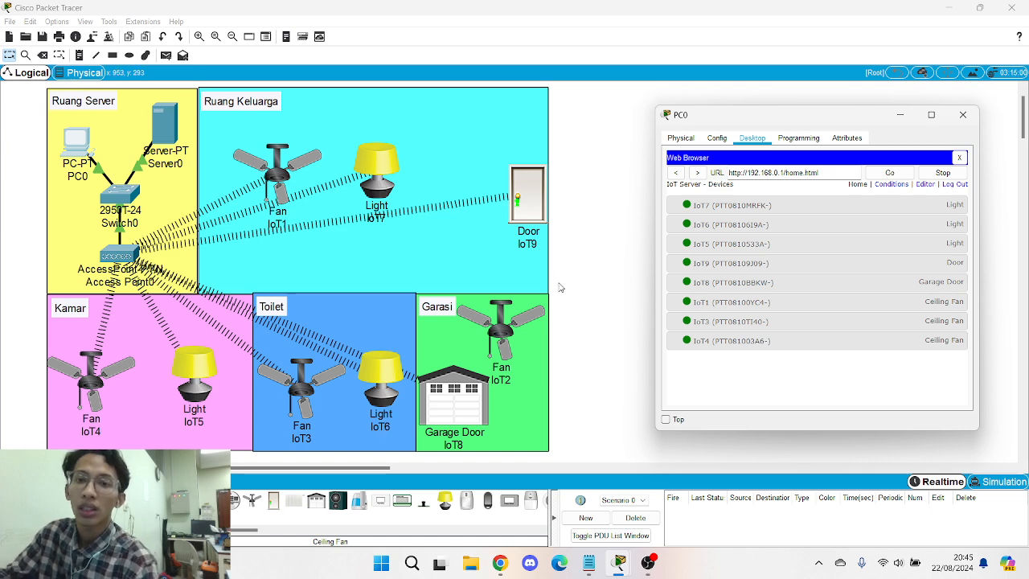
- Cycle light IoT6 through On, Dim and Off, leaving it On
{"action": "left_click", "coordinate": [876, 226]}
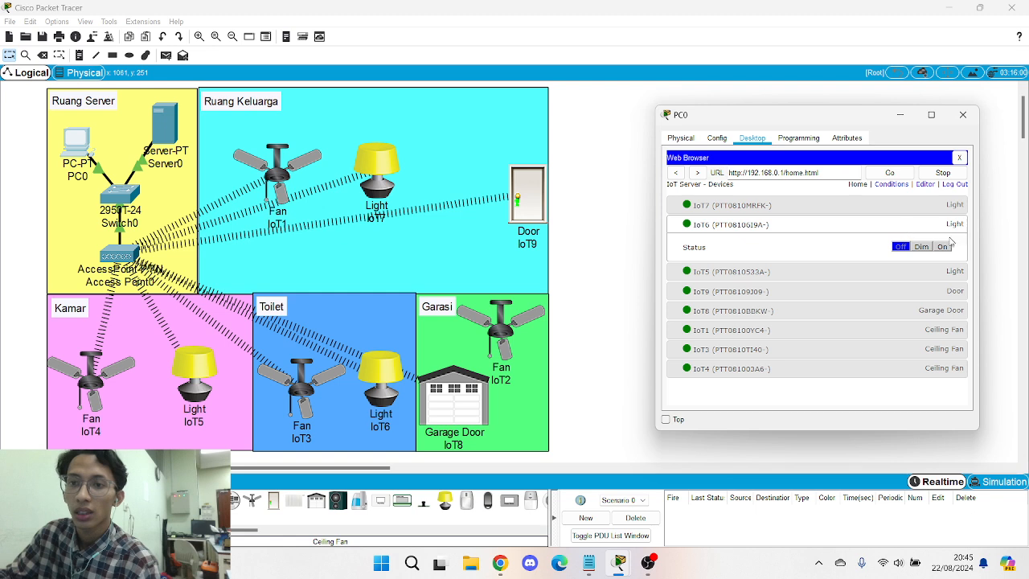
{"action": "left_click", "coordinate": [943, 247]}
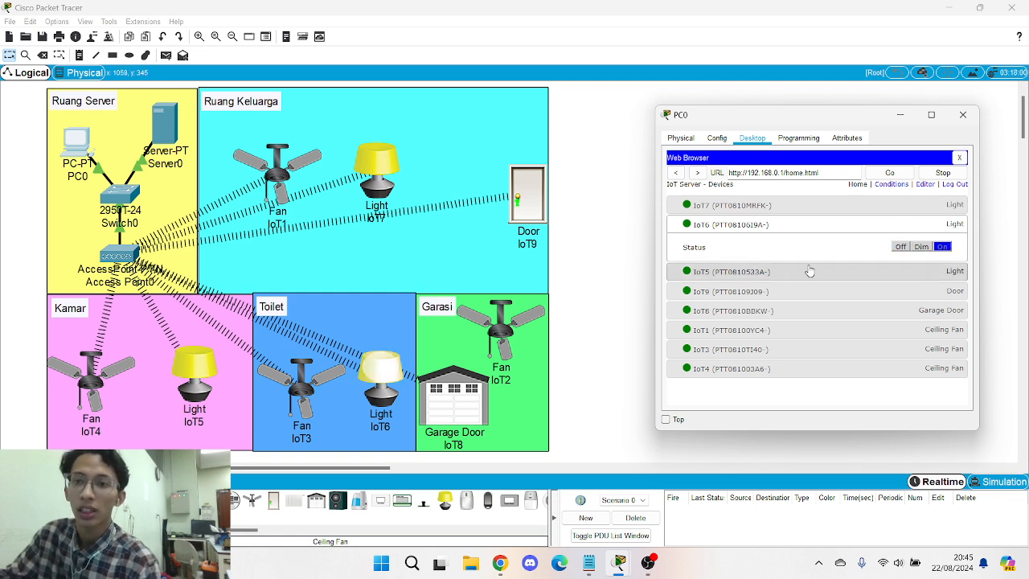
{"action": "left_click", "coordinate": [921, 248]}
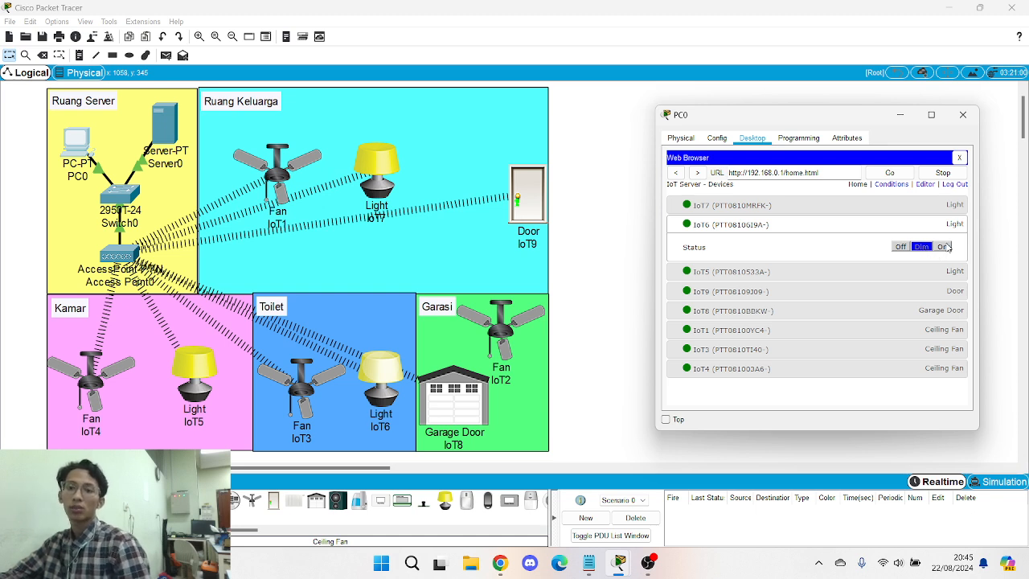
{"action": "left_click", "coordinate": [944, 247]}
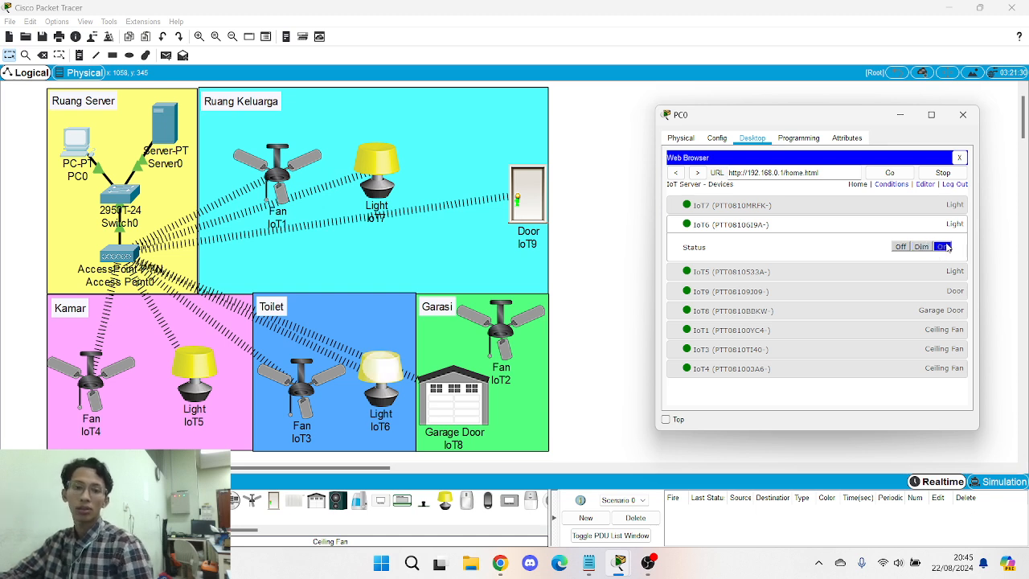
{"action": "left_click", "coordinate": [903, 247]}
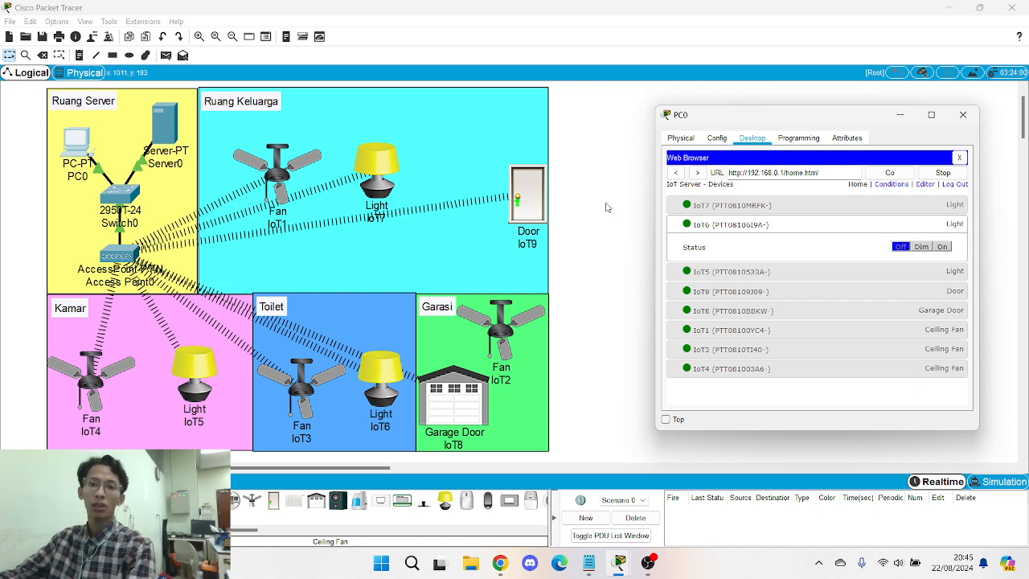
{"action": "left_click", "coordinate": [943, 247]}
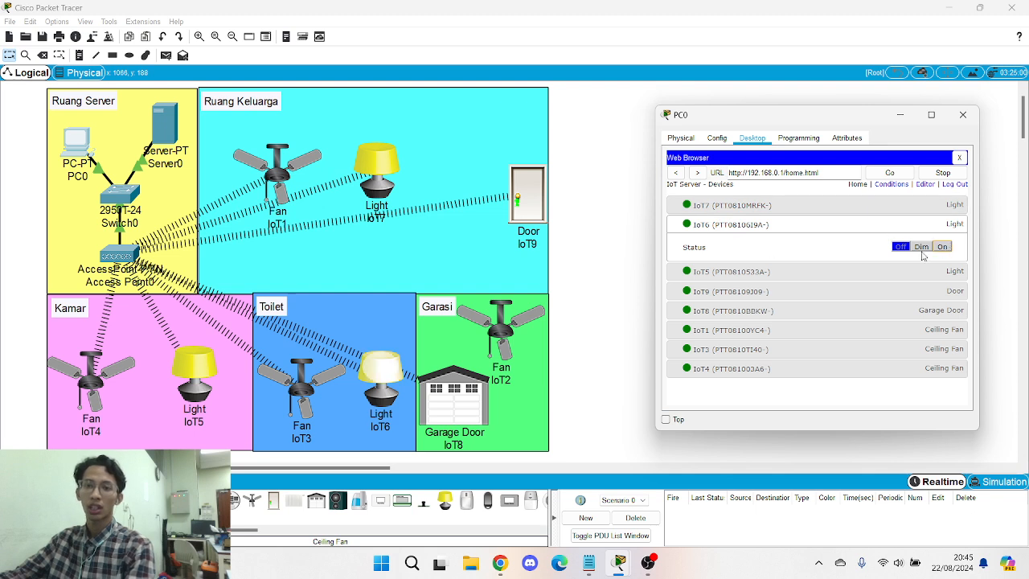
- Turn light IoT5 On and set light IoT7 to Dim
{"action": "left_click", "coordinate": [778, 275]}
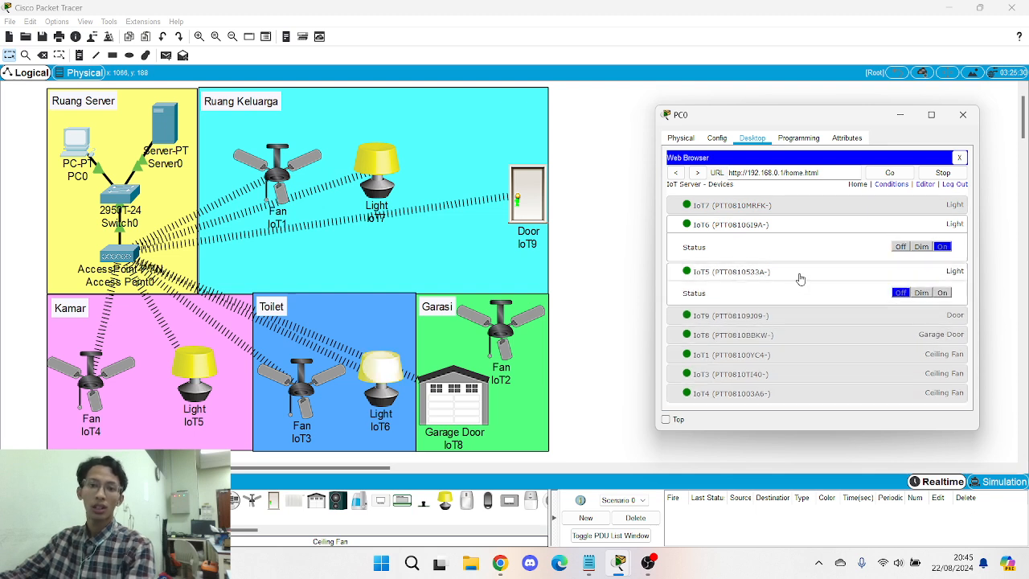
{"action": "left_click", "coordinate": [935, 294]}
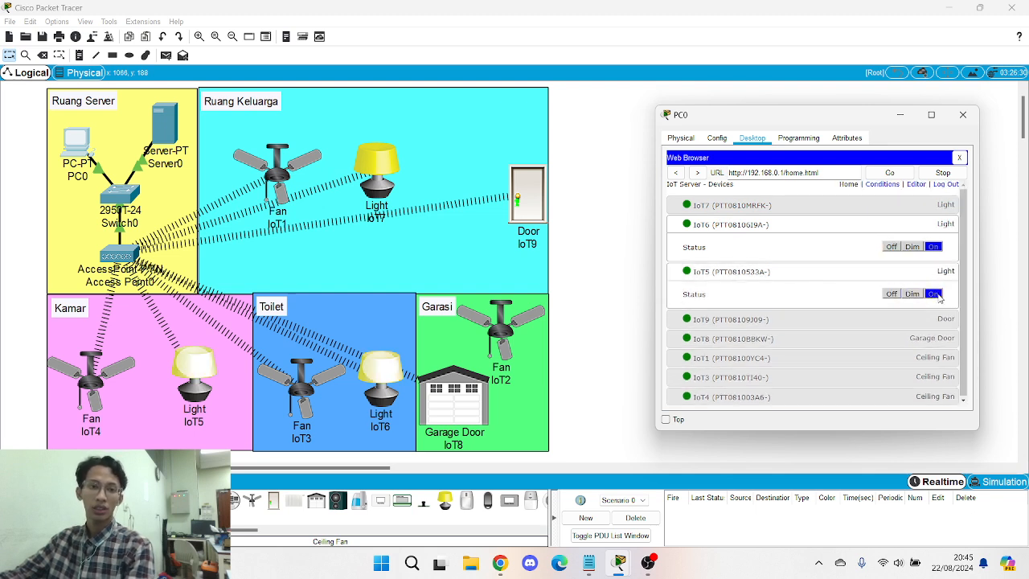
{"action": "left_click", "coordinate": [719, 208]}
{"action": "left_click", "coordinate": [932, 227]}
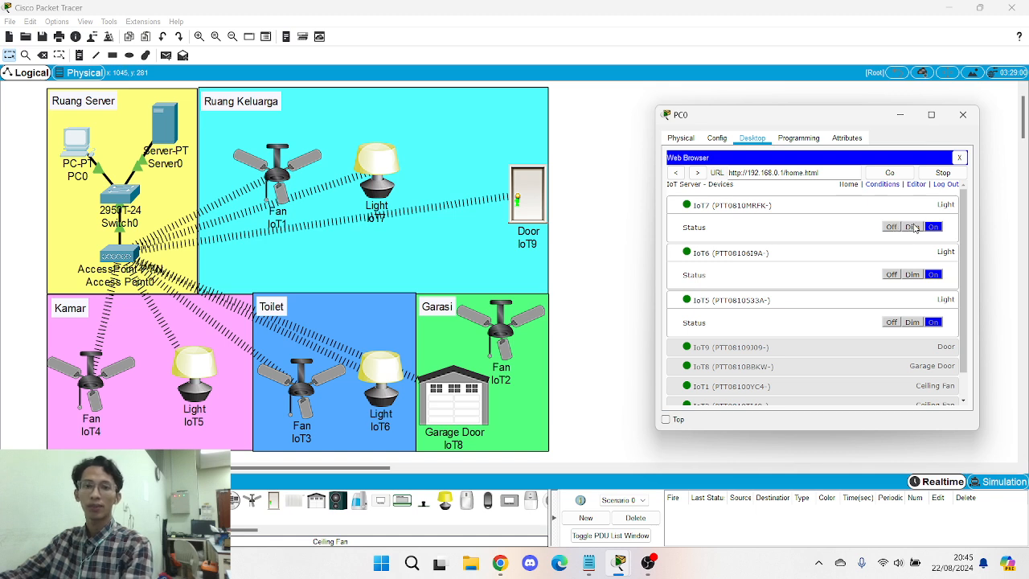
{"action": "left_click", "coordinate": [913, 227]}
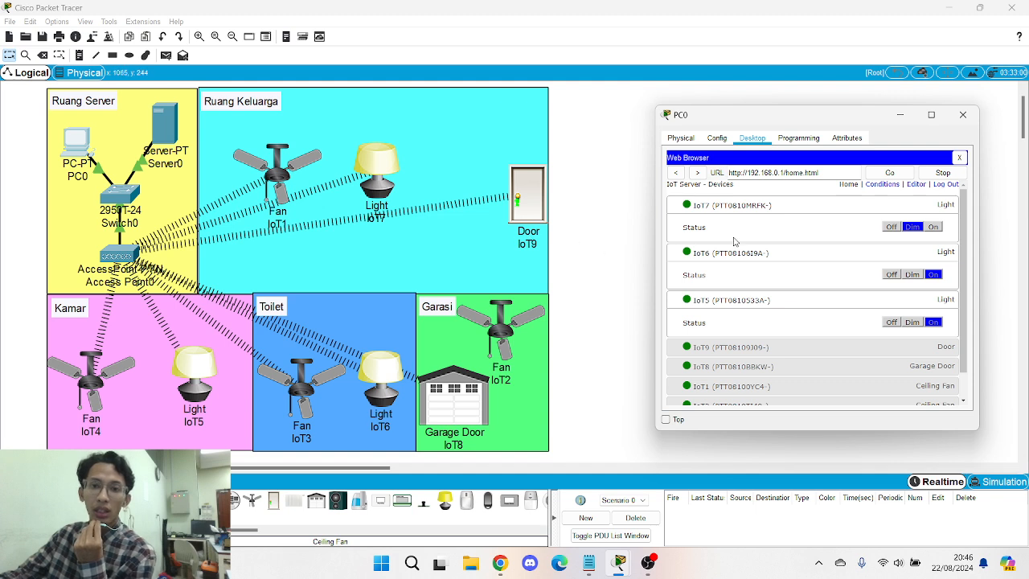
{"action": "scroll", "coordinate": [736, 242], "scroll_direction": "down", "scroll_amount": 1}
- Toggle door IoT9 between Lock and Unlock, finishing on Lock
{"action": "left_click", "coordinate": [800, 318]}
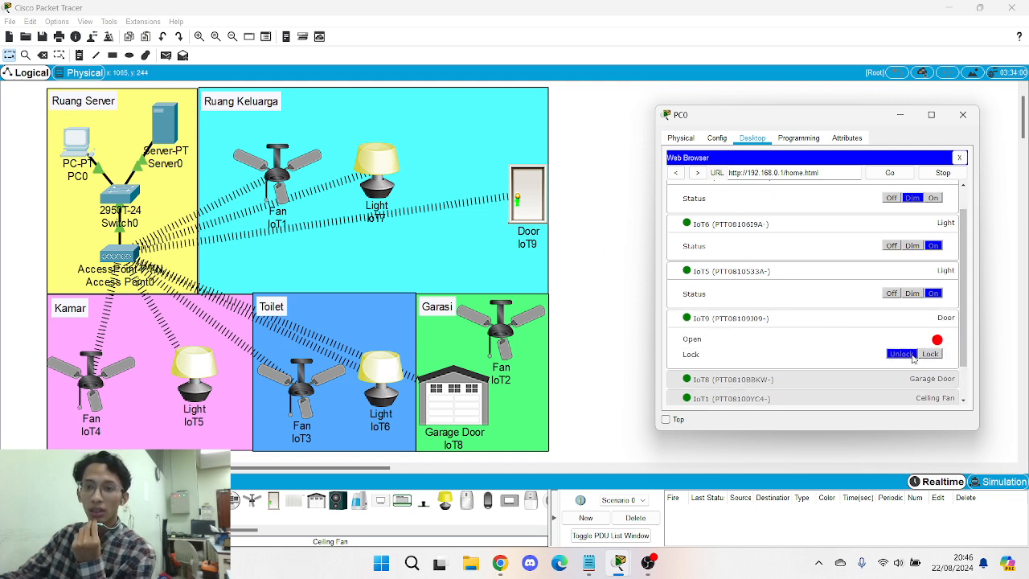
{"action": "left_click", "coordinate": [931, 353]}
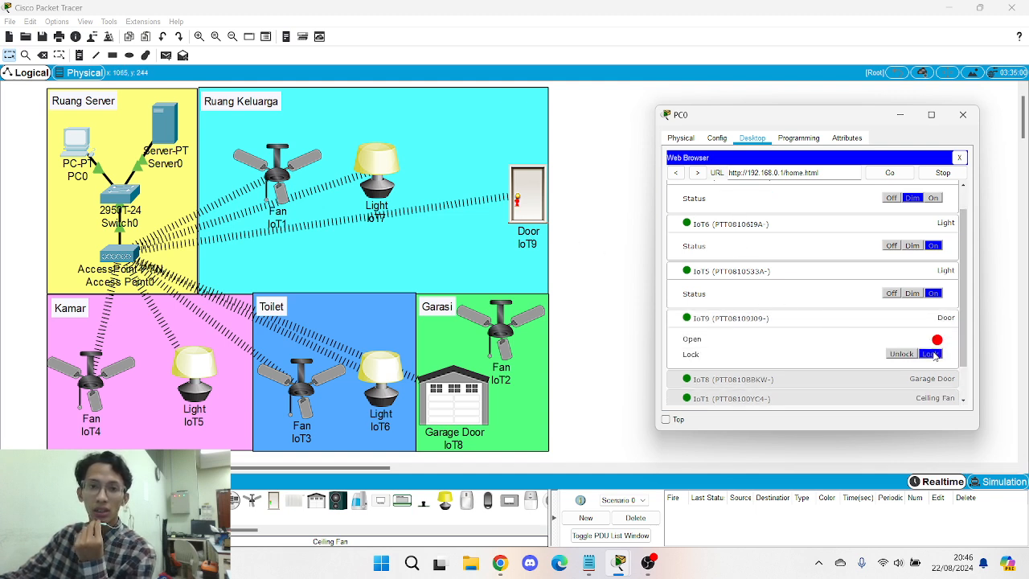
{"action": "left_click", "coordinate": [901, 354]}
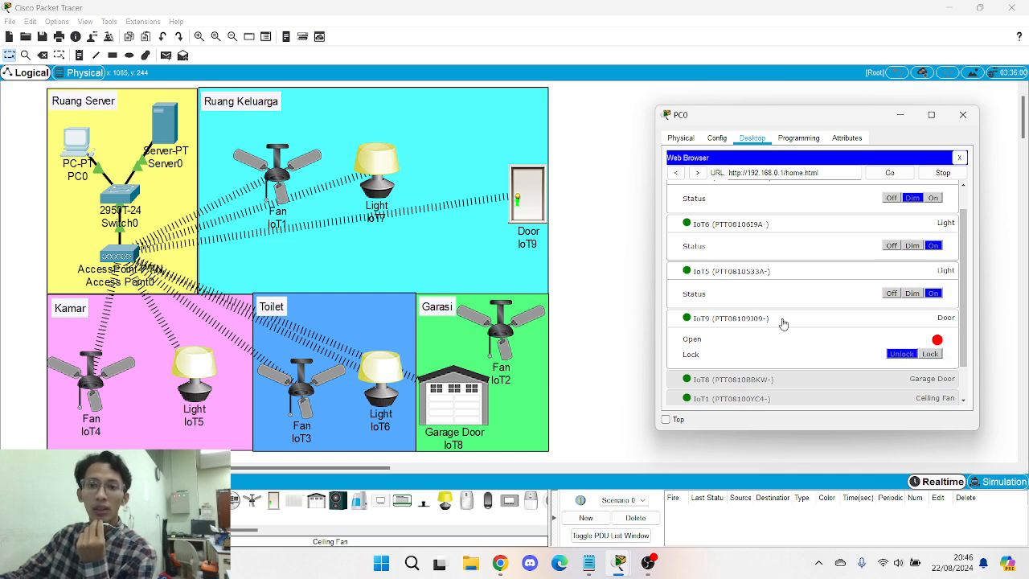
{"action": "left_click", "coordinate": [930, 355]}
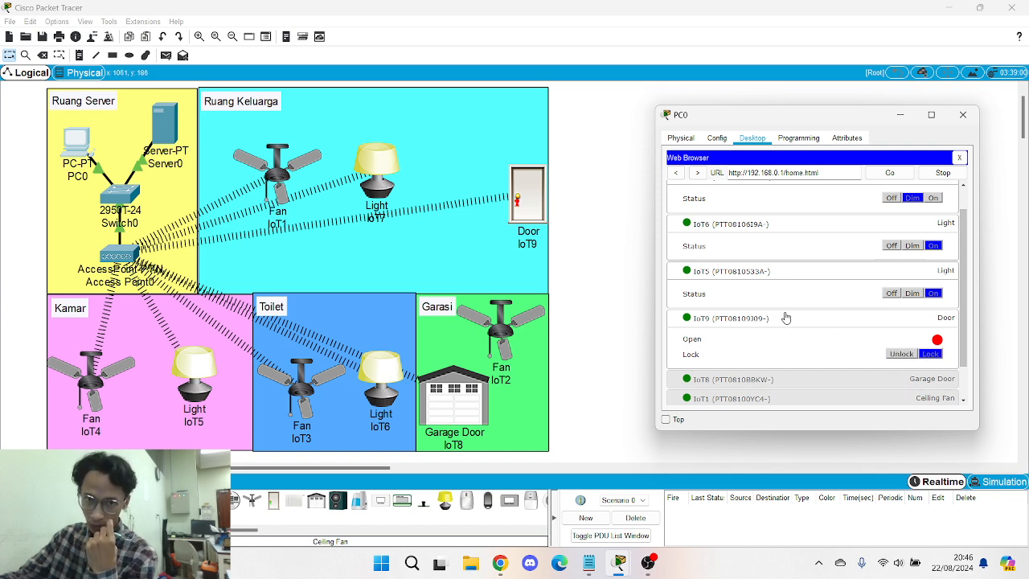
- Open garage door IoT8, then close it again
{"action": "scroll", "coordinate": [785, 273], "scroll_direction": "down", "scroll_amount": 1}
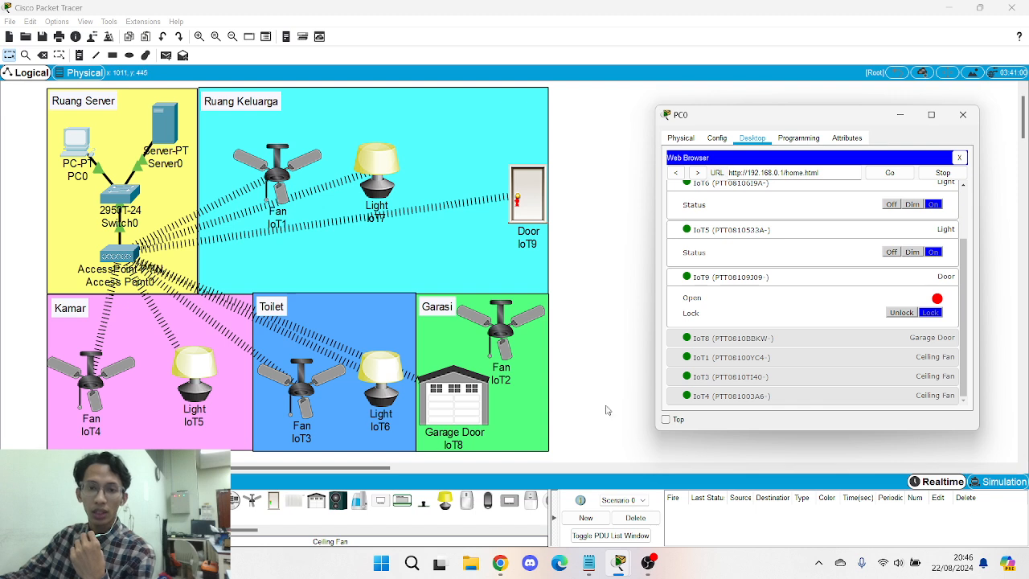
{"action": "left_click", "coordinate": [747, 340]}
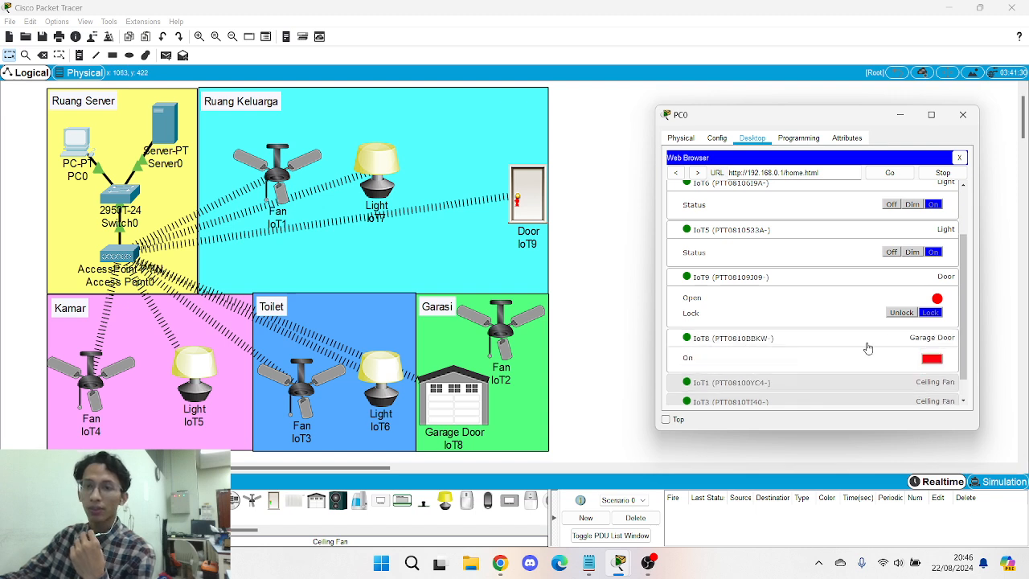
{"action": "left_click", "coordinate": [933, 361]}
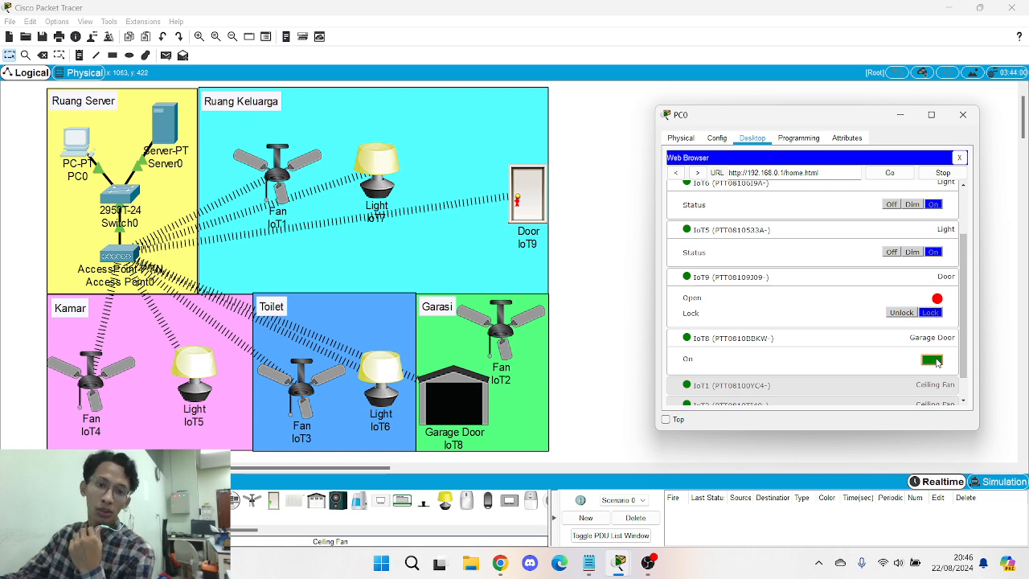
{"action": "left_click", "coordinate": [933, 361]}
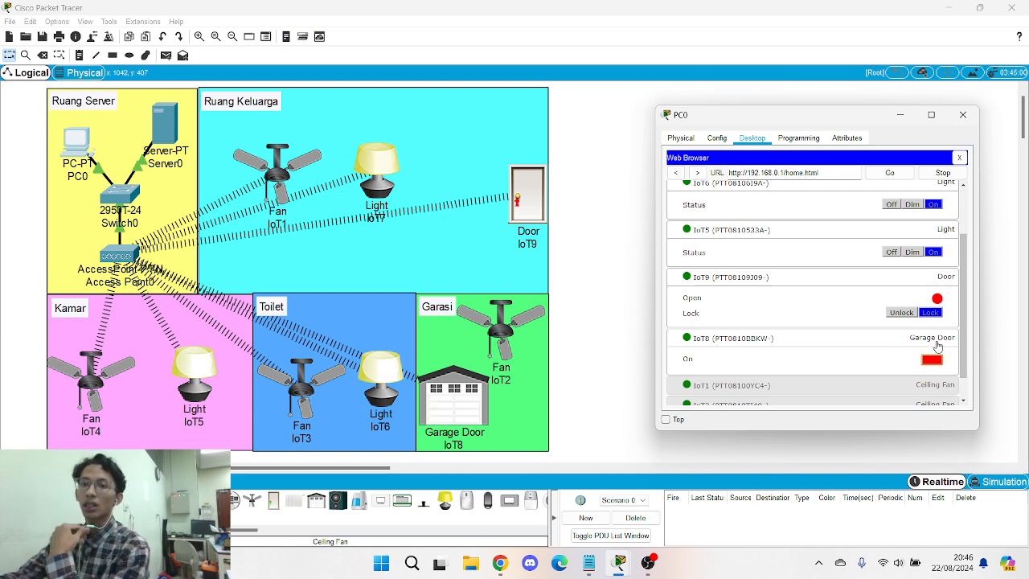
{"action": "scroll", "coordinate": [773, 352], "scroll_direction": "down", "scroll_amount": 2}
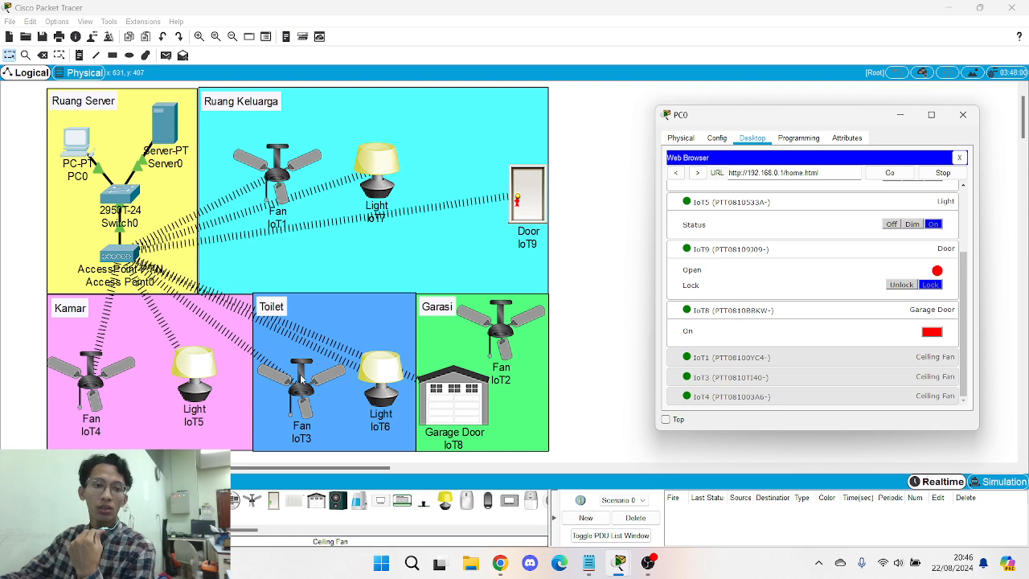
- Set ceiling fan IoT1 to Low then High, set IoT3 to High, and close PC0's window
{"action": "left_click", "coordinate": [748, 362]}
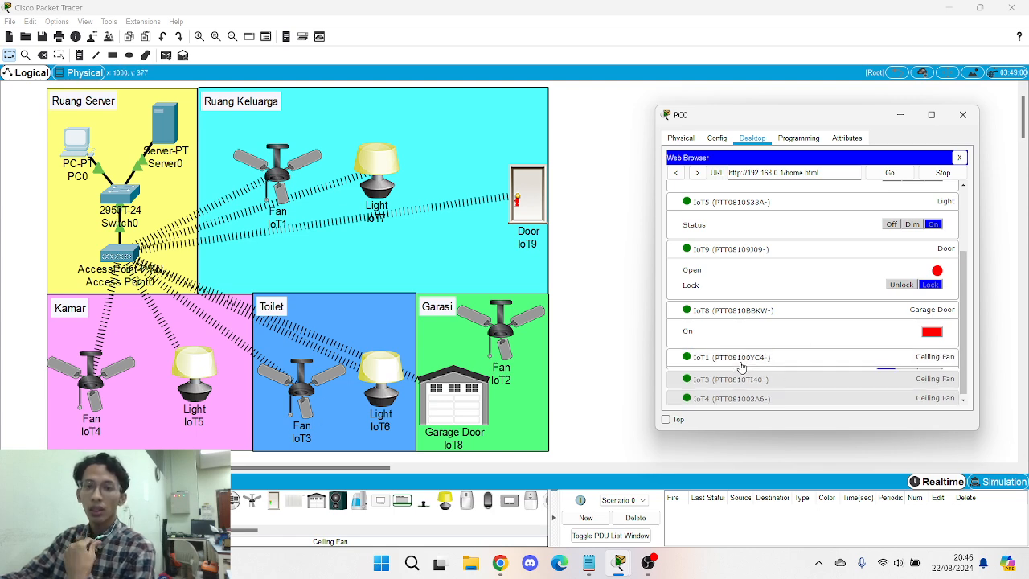
{"action": "left_click", "coordinate": [909, 381]}
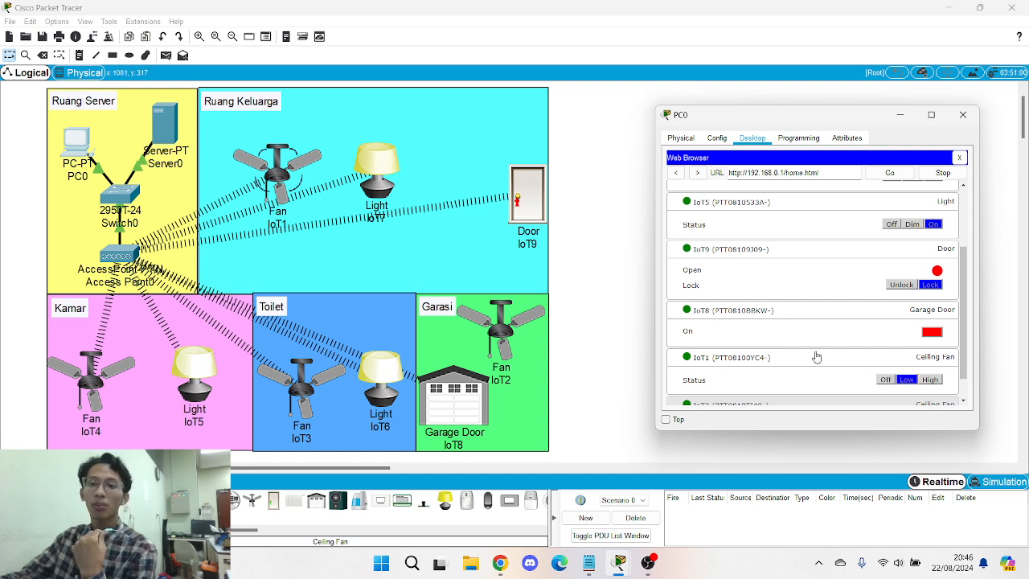
{"action": "left_click", "coordinate": [929, 381]}
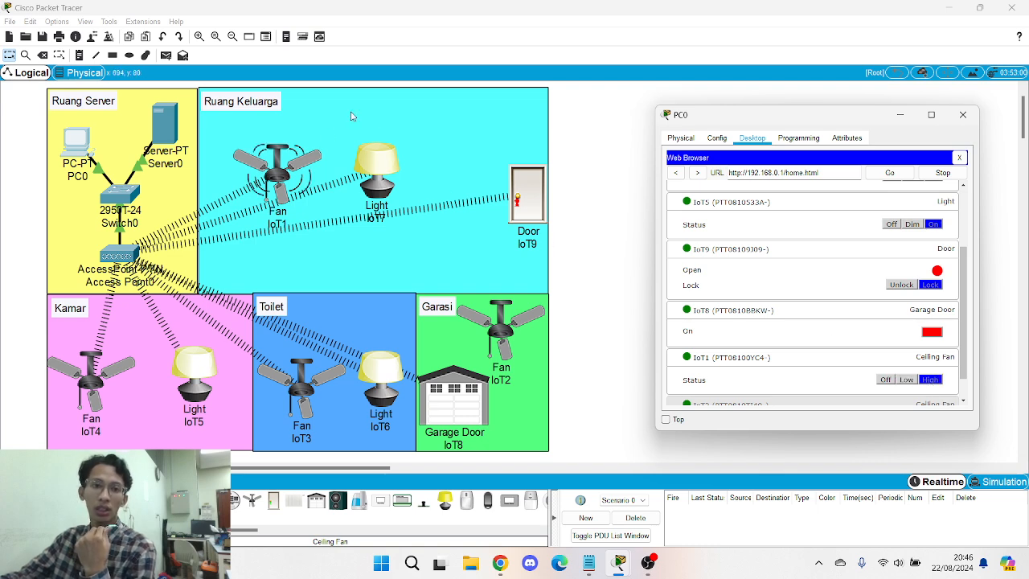
{"action": "scroll", "coordinate": [909, 370], "scroll_direction": "down", "scroll_amount": 2}
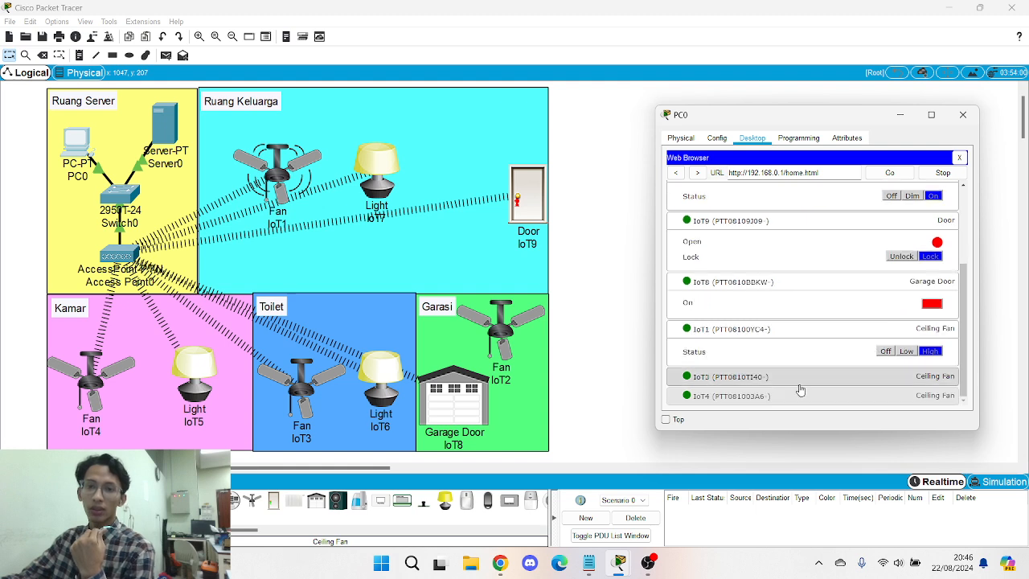
{"action": "left_click", "coordinate": [933, 371]}
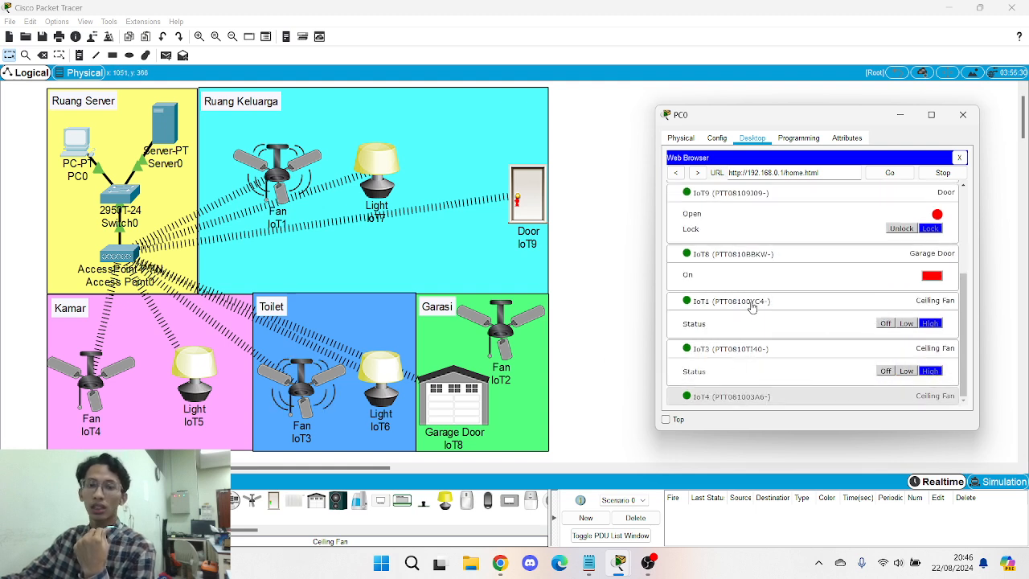
{"action": "left_click", "coordinate": [962, 114]}
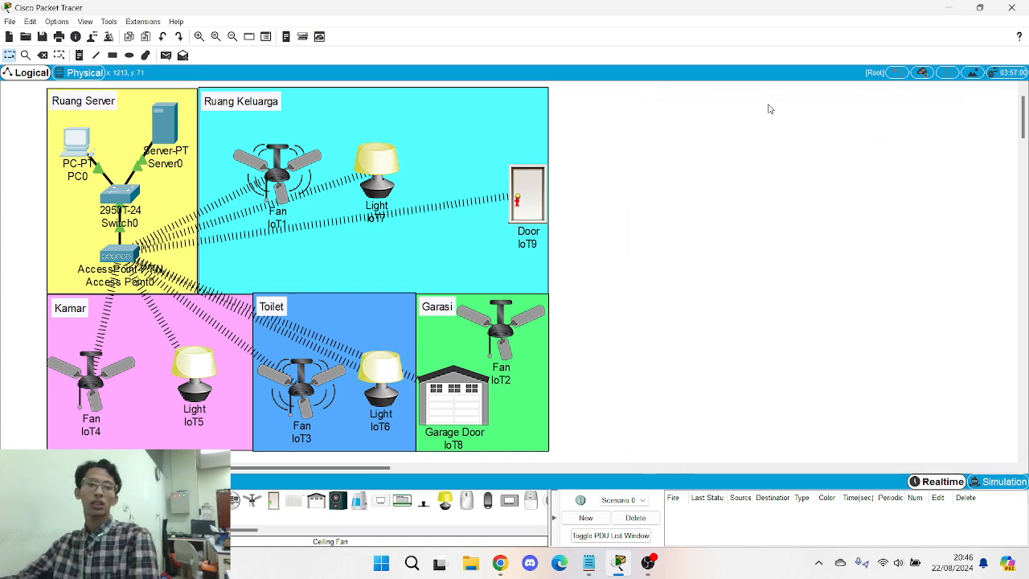